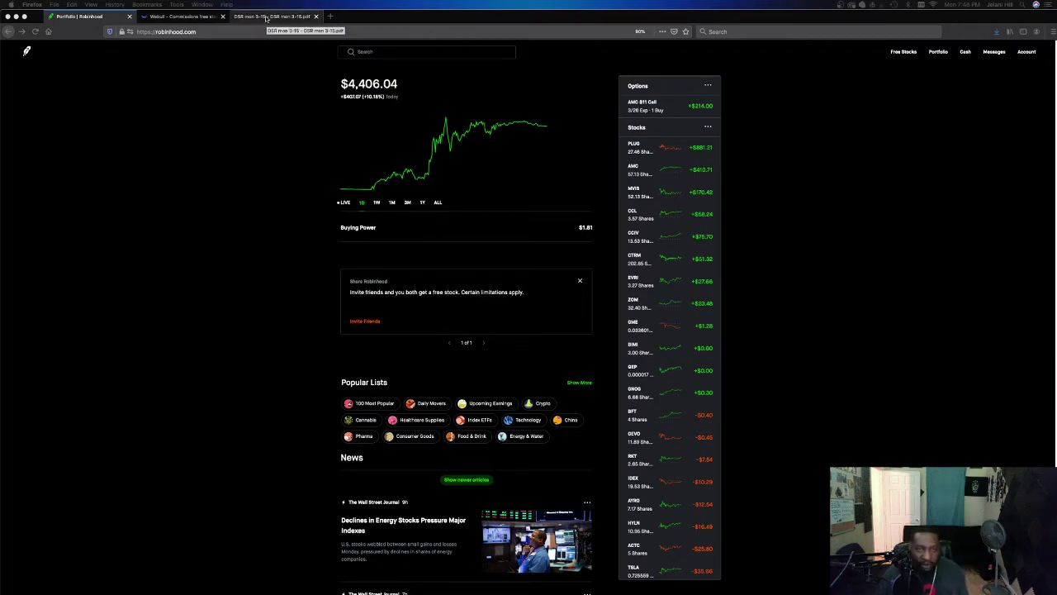
Step: Show the 'DSR mon 3-15.pdf' slide deck, opening on the DARE chocolate-stock slide
{"action": "left_click", "coordinate": [267, 17]}
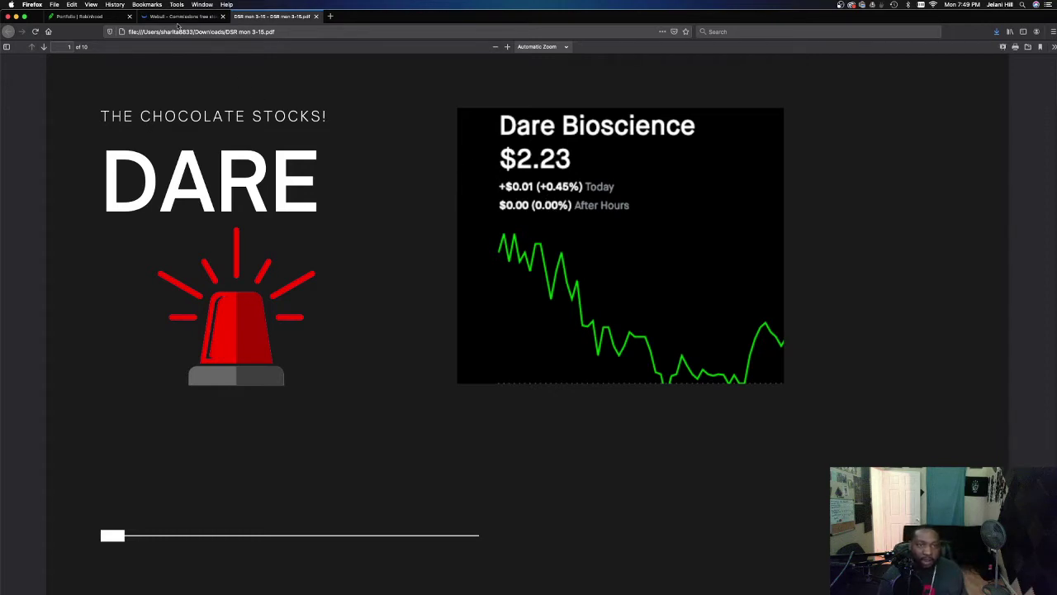
Step: Switch to Webull and view DARE's one-day price action
{"action": "left_click", "coordinate": [181, 16]}
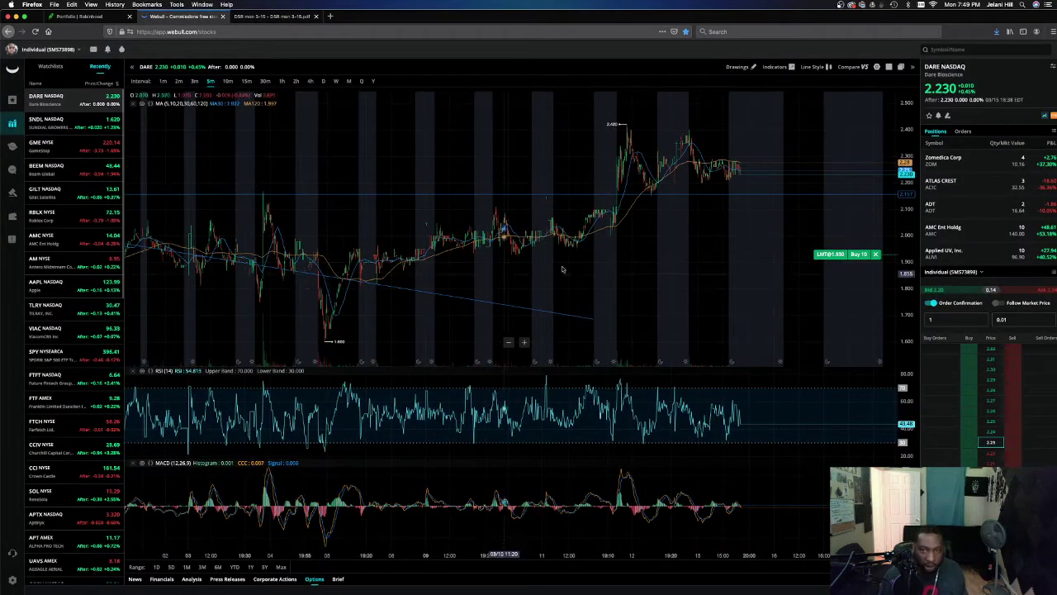
{"action": "left_click", "coordinate": [158, 567]}
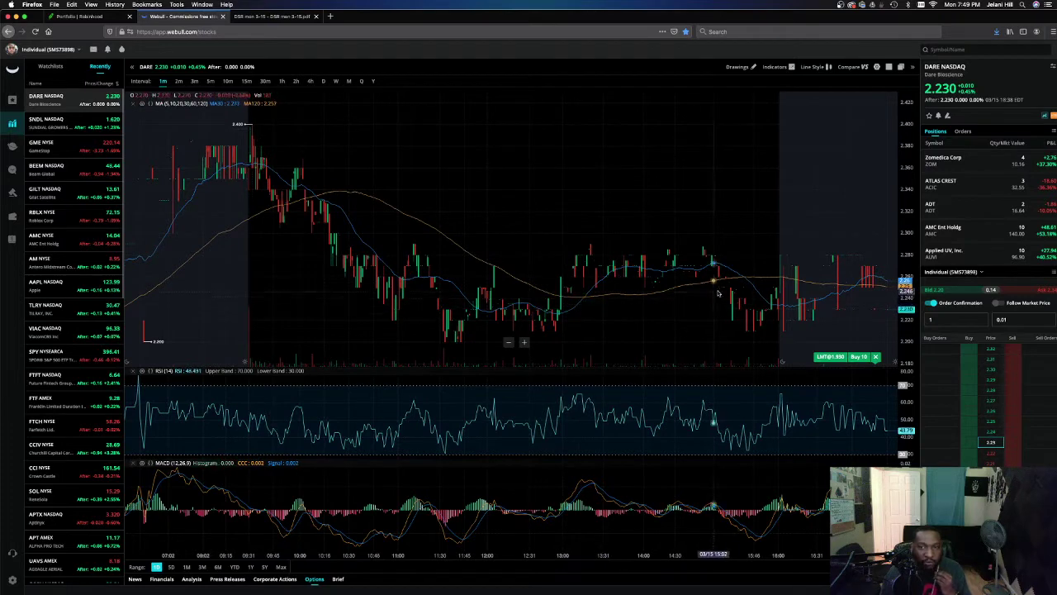
{"action": "scroll", "coordinate": [548, 281], "scroll_direction": "down", "scroll_amount": 3}
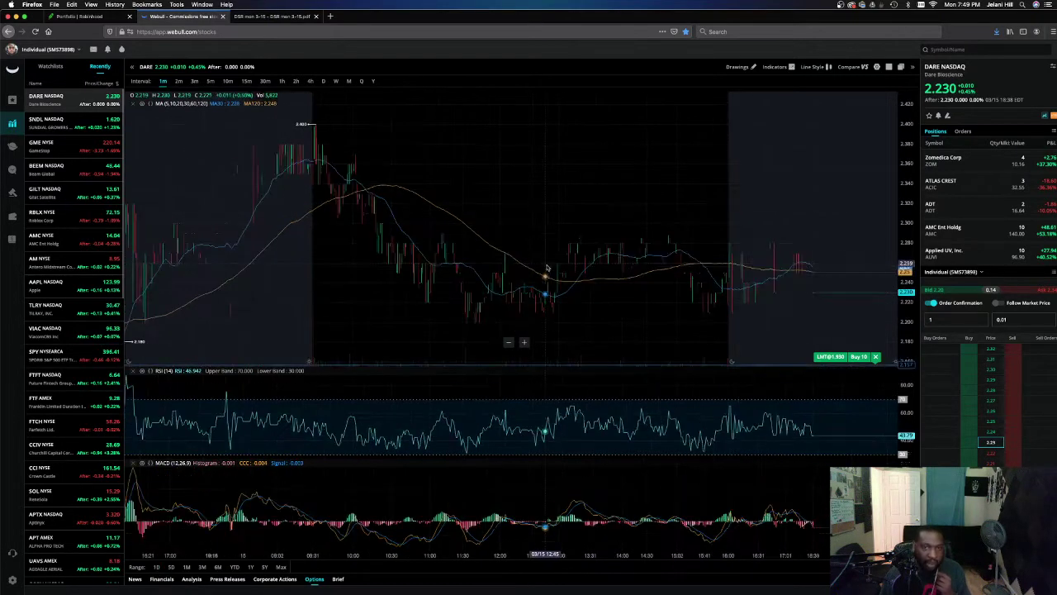
{"action": "scroll", "coordinate": [583, 196], "scroll_direction": "left", "scroll_amount": 10}
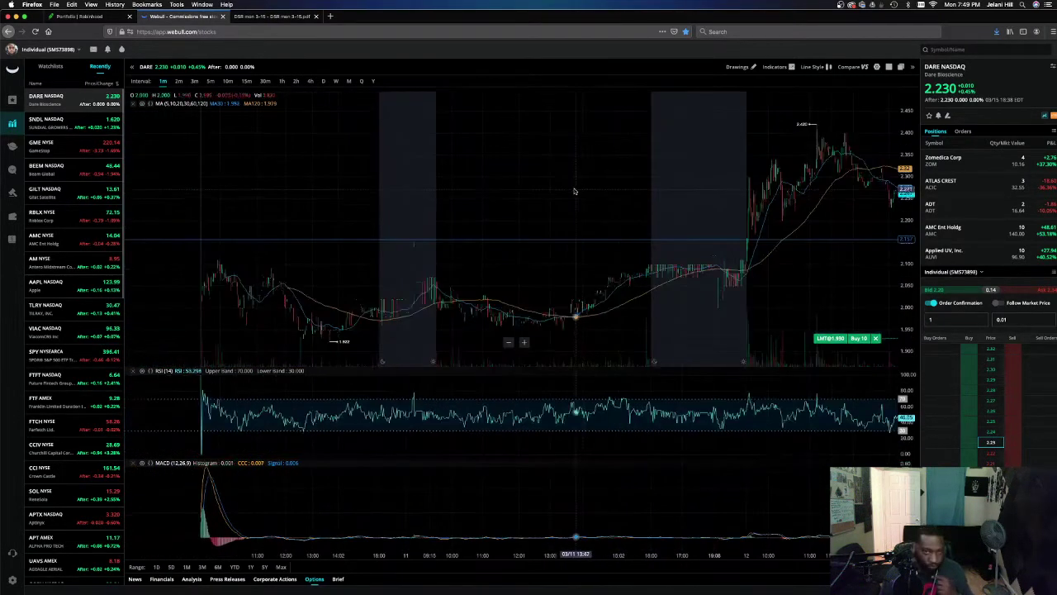
{"action": "scroll", "coordinate": [640, 187], "scroll_direction": "right", "scroll_amount": 3}
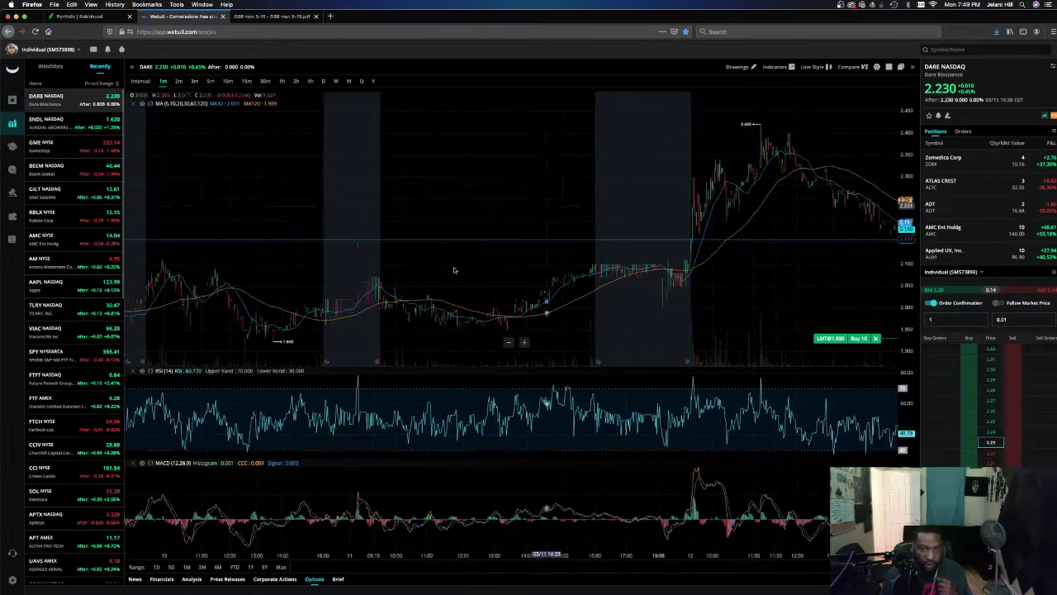
Step: Show DARE's five-day chart and pan back through earlier trading sessions
{"action": "left_click", "coordinate": [172, 567]}
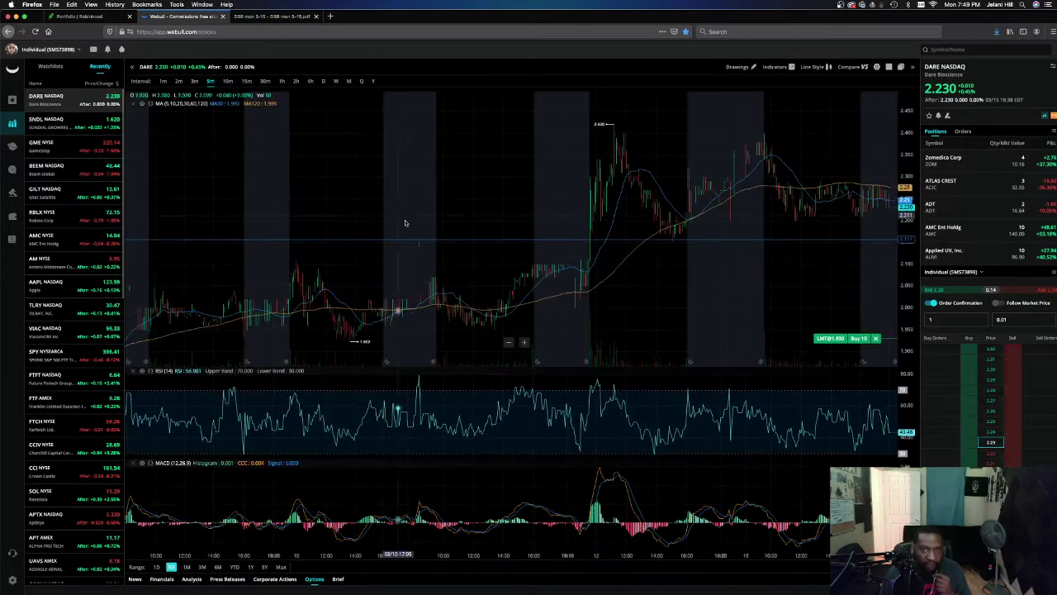
{"action": "scroll", "coordinate": [376, 247], "scroll_direction": "right", "scroll_amount": 8}
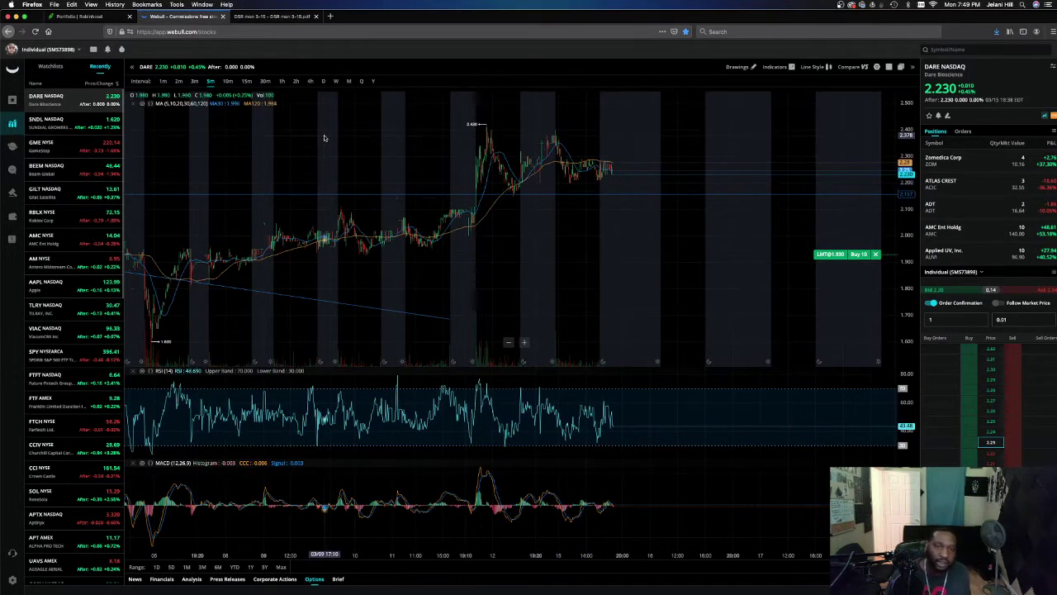
{"action": "scroll", "coordinate": [413, 144], "scroll_direction": "left", "scroll_amount": 3}
{"action": "left_click_drag", "start_coordinate": [413, 145], "coordinate": [560, 162]}
{"action": "left_click_drag", "start_coordinate": [354, 141], "coordinate": [410, 150]}
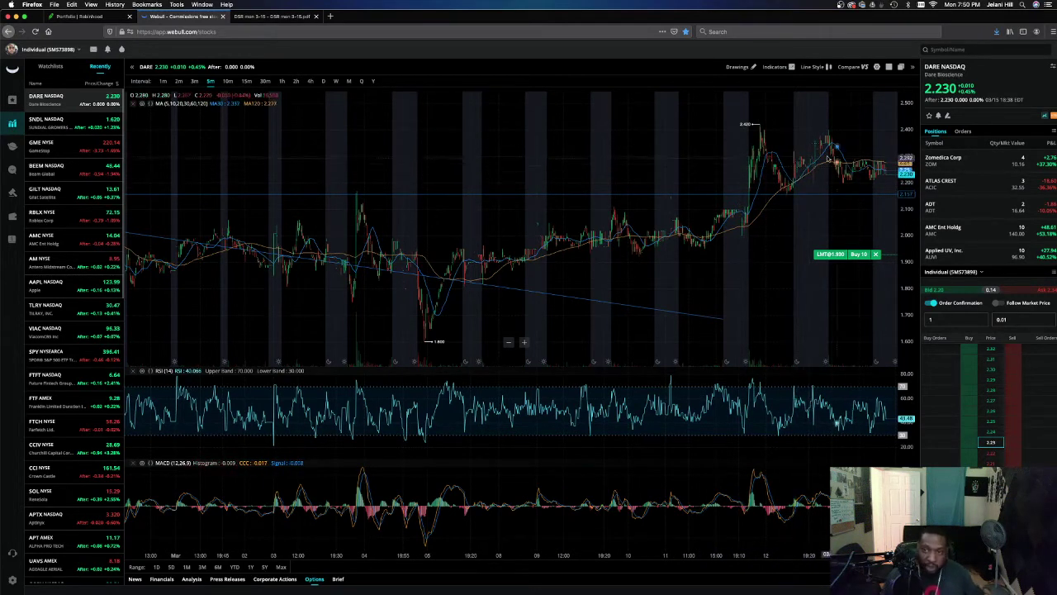
Step: Advance to DARE's sweet-spot slide (under $2 or $2.15), then return to the Webull chart
{"action": "left_click", "coordinate": [276, 17]}
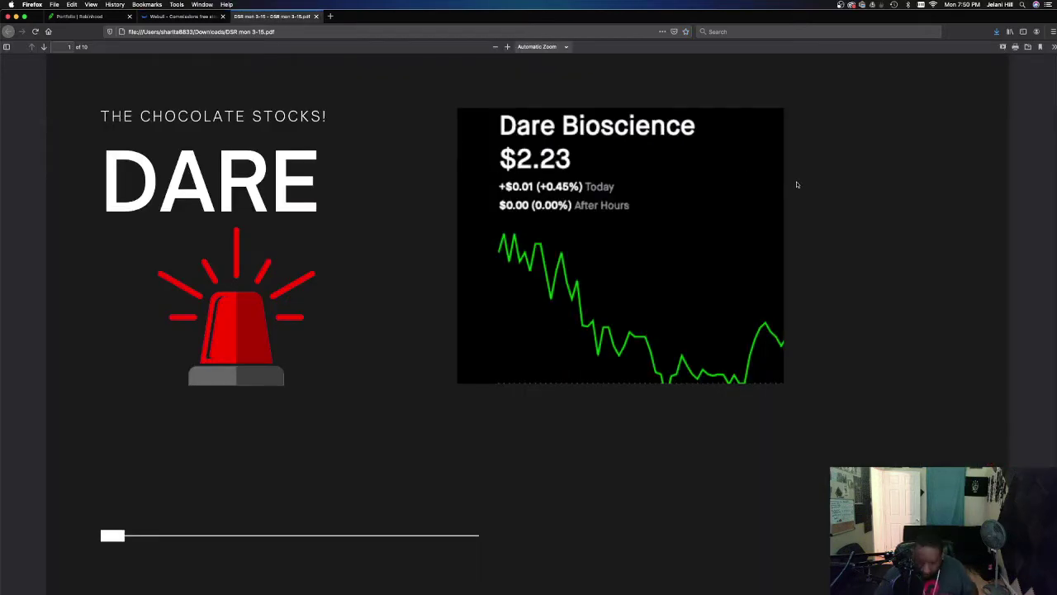
{"action": "key", "text": "Right"}
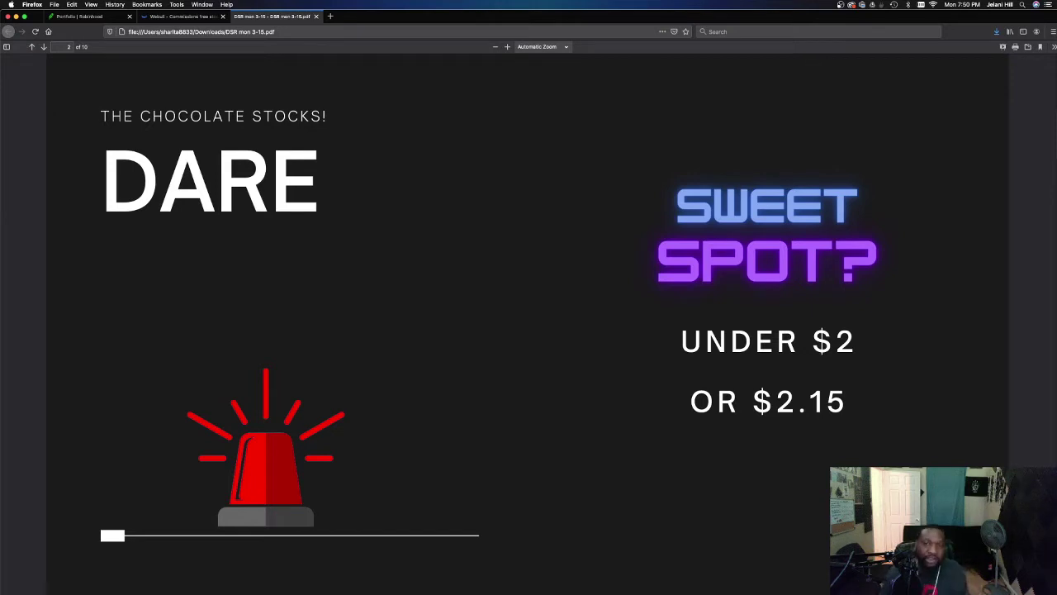
{"action": "left_click", "coordinate": [167, 18]}
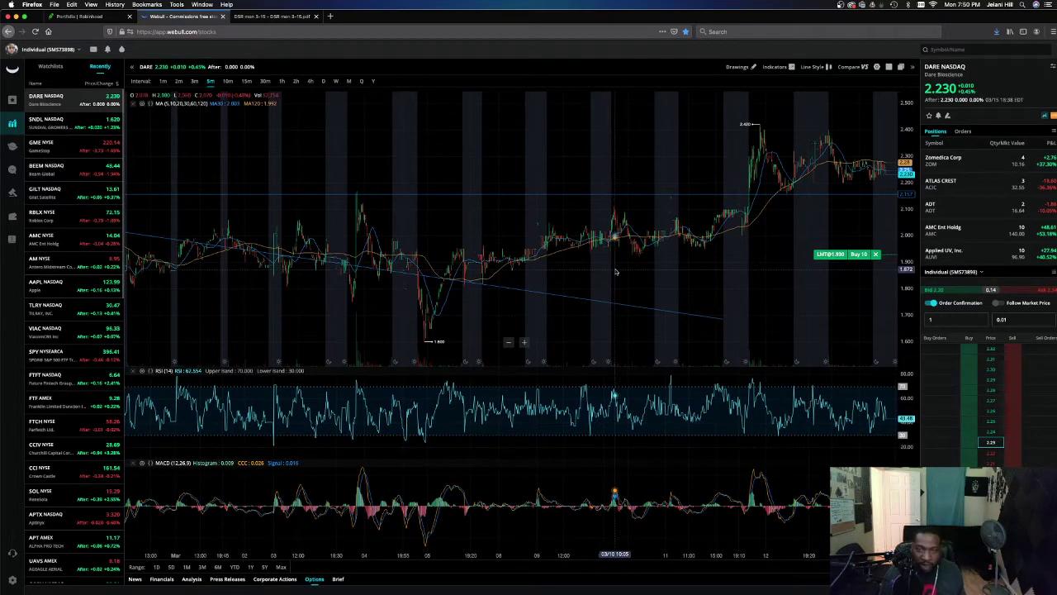
Step: Check DARE's extra statistics and pending limit buy in Robinhood, then return to the portfolio
{"action": "left_click", "coordinate": [97, 18]}
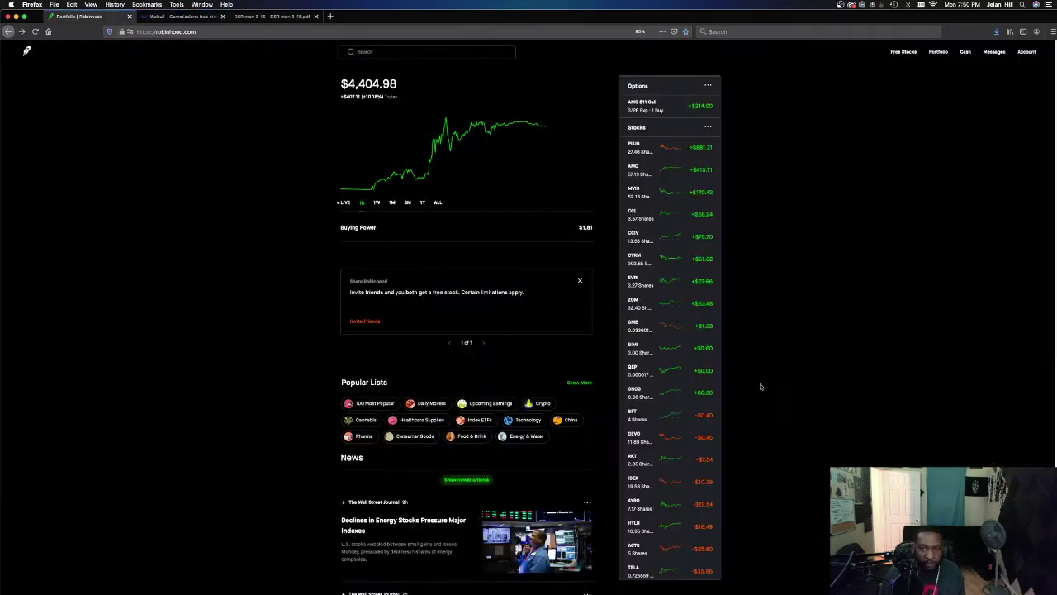
{"action": "scroll", "coordinate": [740, 389], "scroll_direction": "down", "scroll_amount": 5}
{"action": "scroll", "coordinate": [694, 399], "scroll_direction": "down", "scroll_amount": 4}
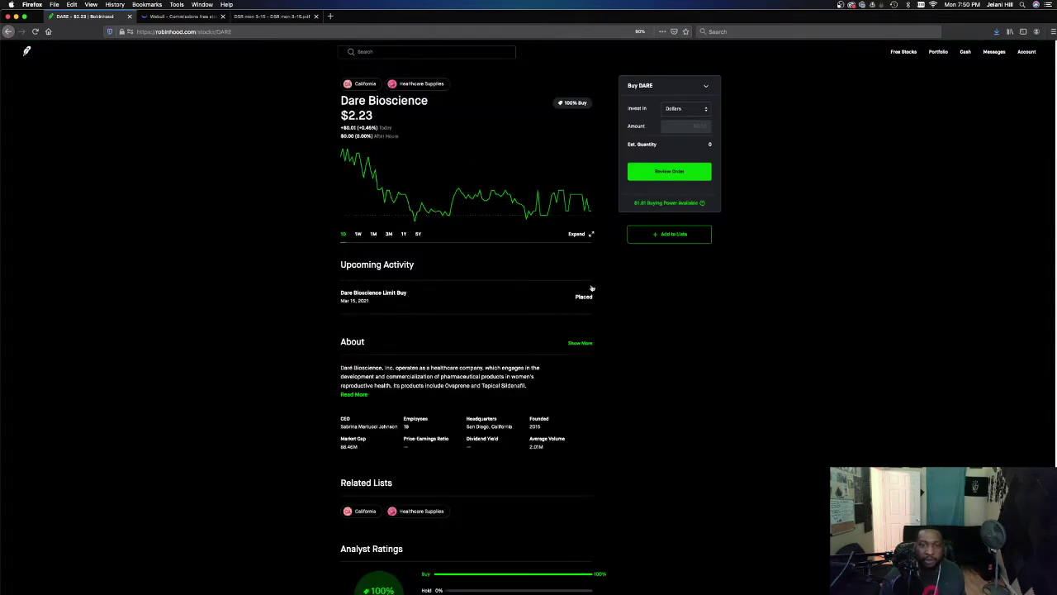
{"action": "left_click", "coordinate": [582, 344]}
{"action": "left_click", "coordinate": [582, 344]}
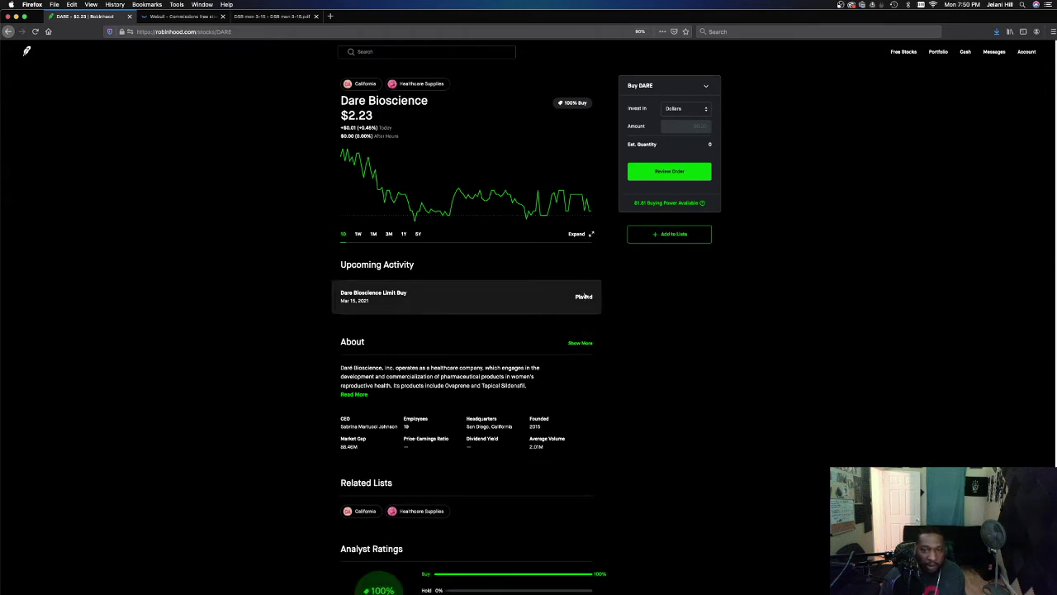
{"action": "left_click", "coordinate": [581, 298]}
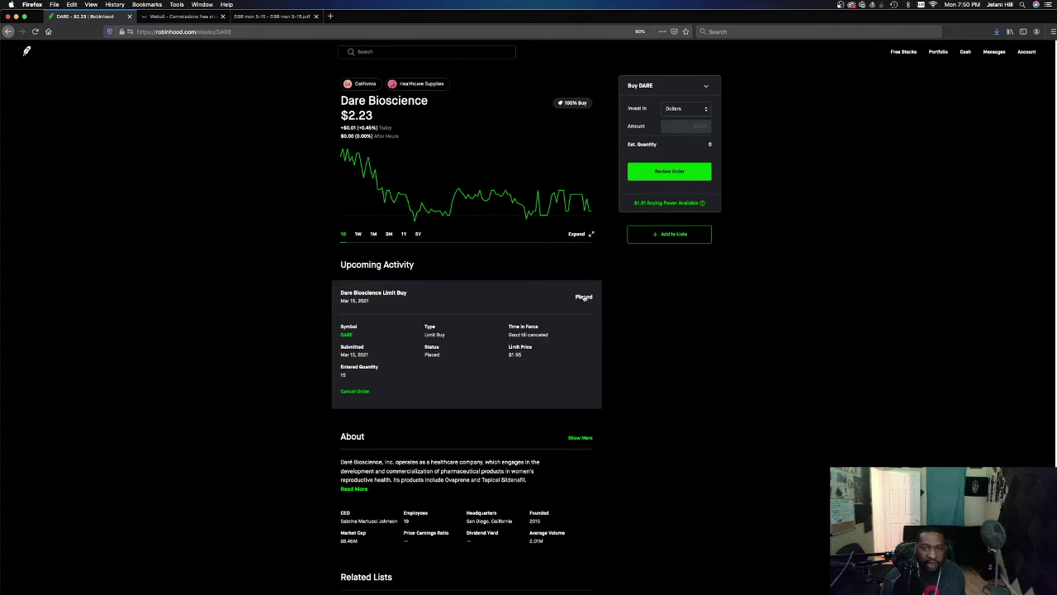
{"action": "left_click", "coordinate": [584, 297]}
{"action": "left_click", "coordinate": [31, 51]}
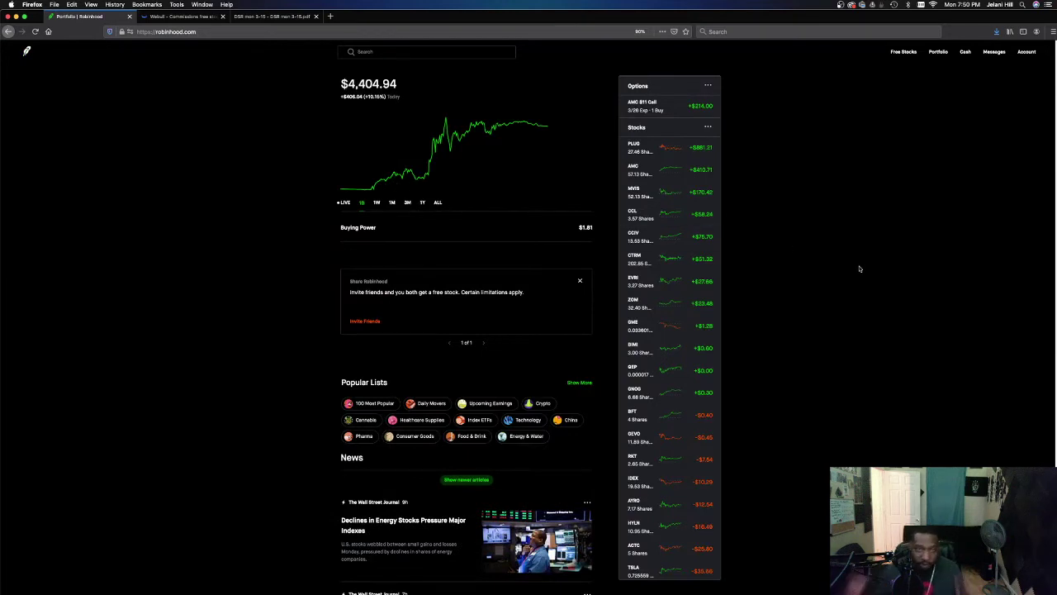
Step: Page past DARE's exit-plan slide to the SOL slide (ReneSola at $15.68)
{"action": "left_click", "coordinate": [280, 17]}
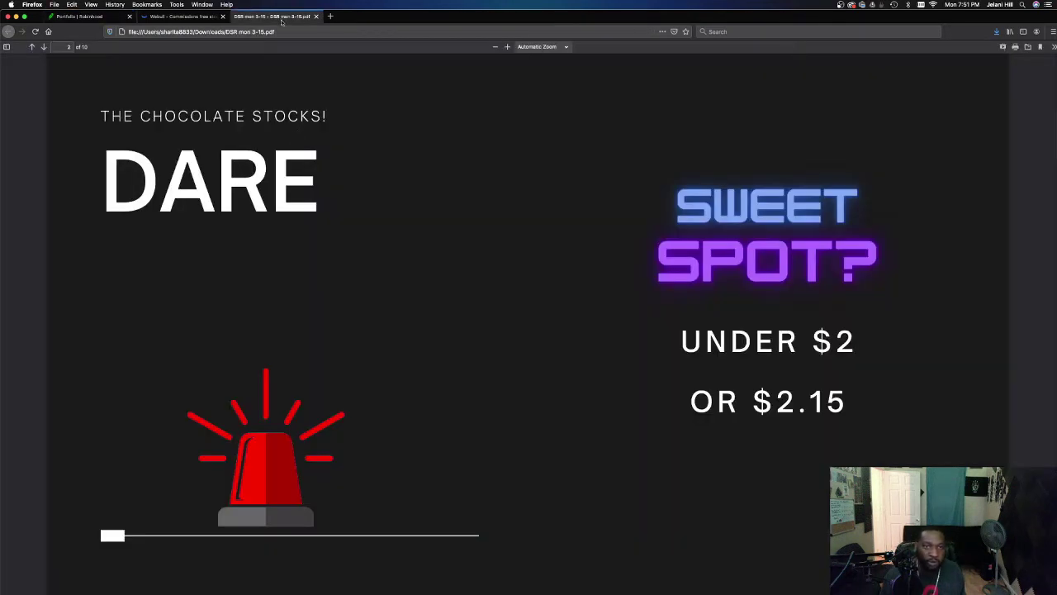
{"action": "mouse_move", "coordinate": [467, 586]}
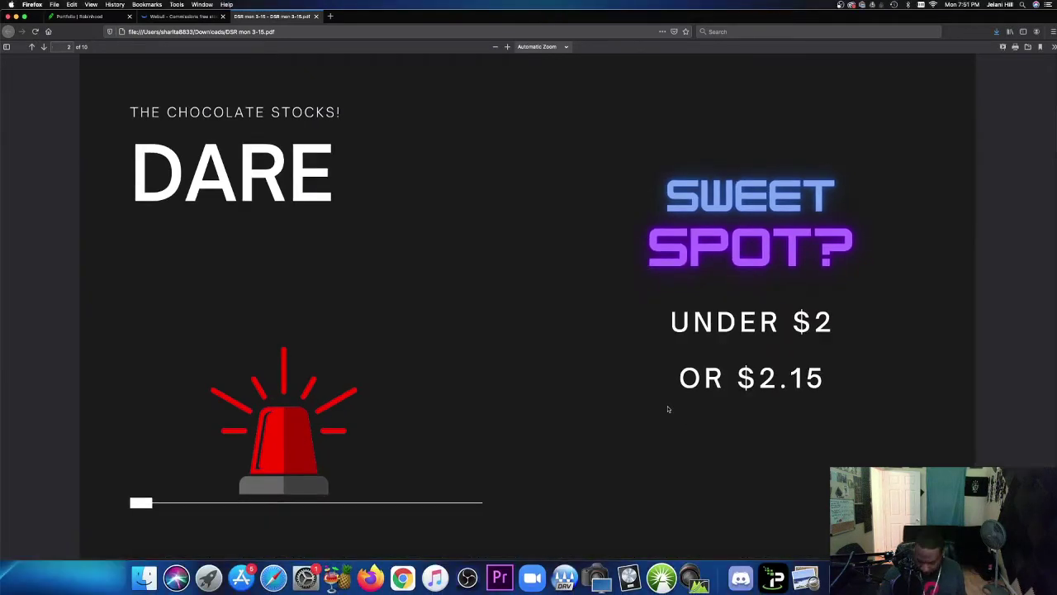
{"action": "key", "text": "Right"}
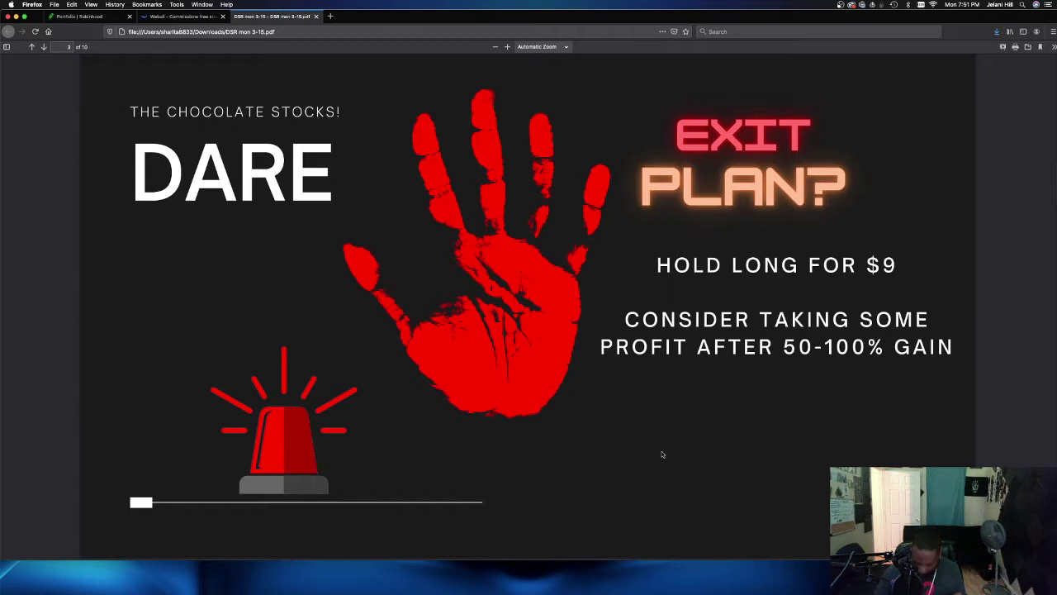
{"action": "key", "text": "Right"}
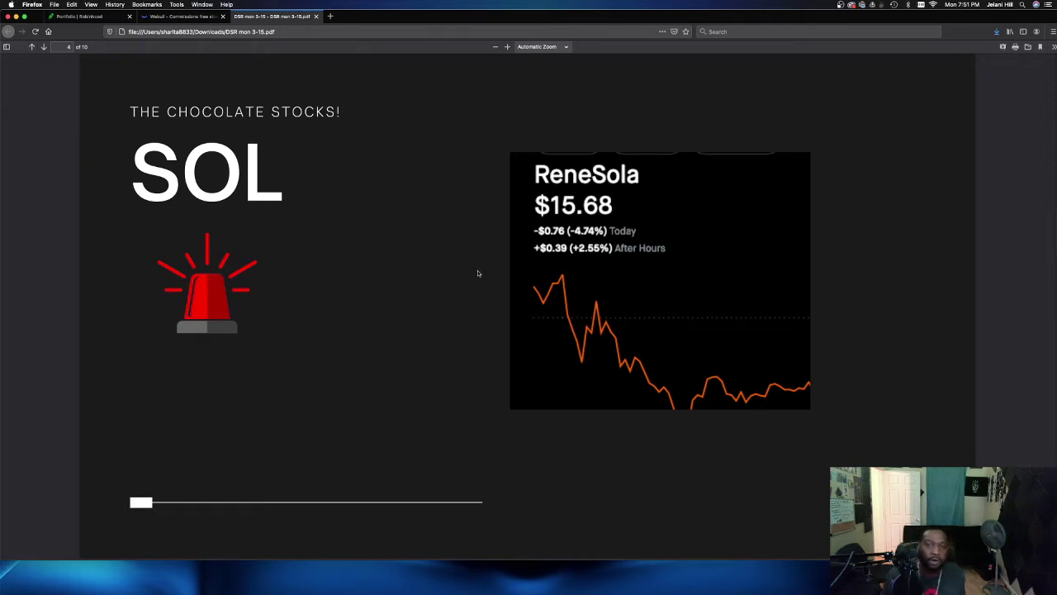
Step: Load the SOL (ReneSola) chart in Webull
{"action": "left_click", "coordinate": [173, 15]}
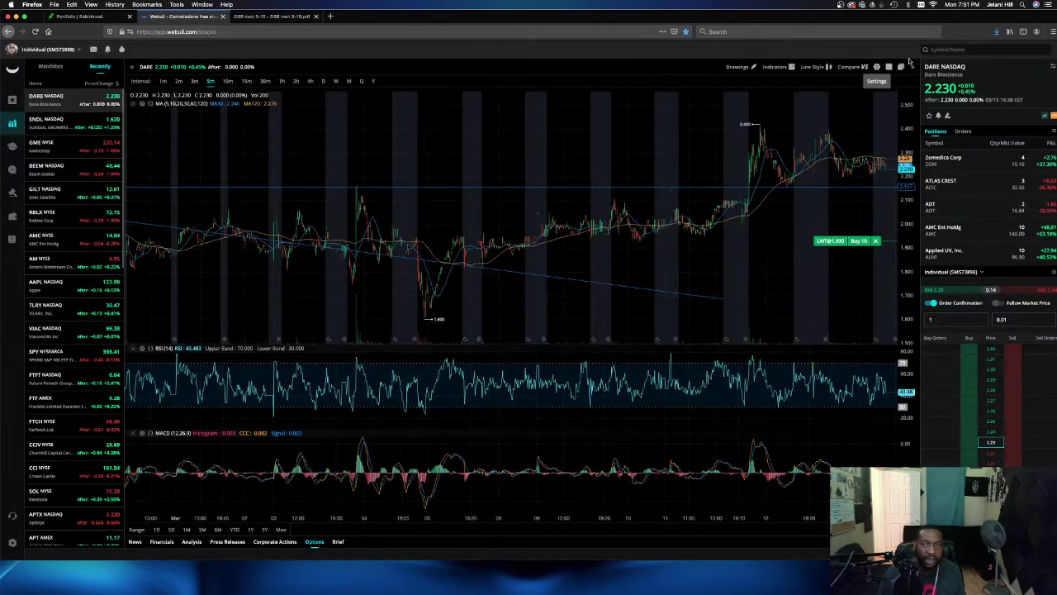
{"action": "left_click", "coordinate": [977, 49]}
{"action": "type", "text": "SOL"}
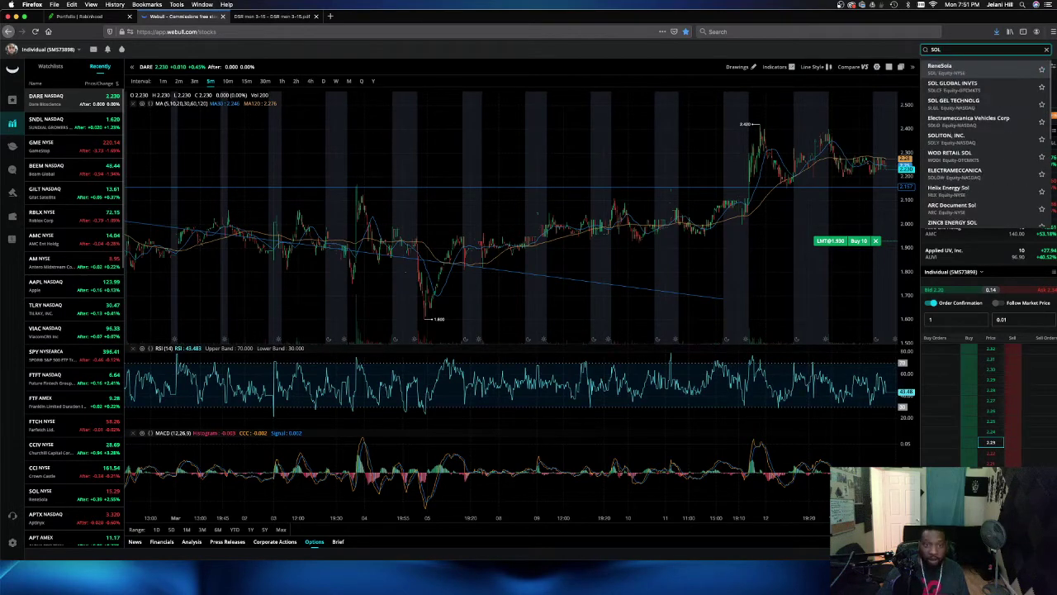
{"action": "key", "text": "Return"}
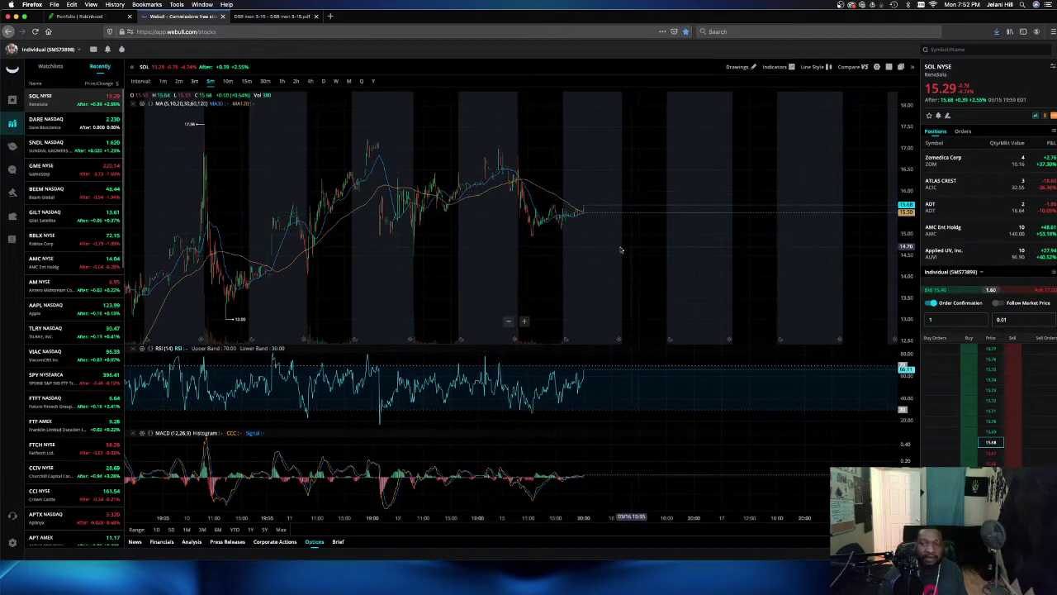
Step: Draw a horizontal support line on the SOL chart at about 15.15
{"action": "left_click", "coordinate": [739, 69]}
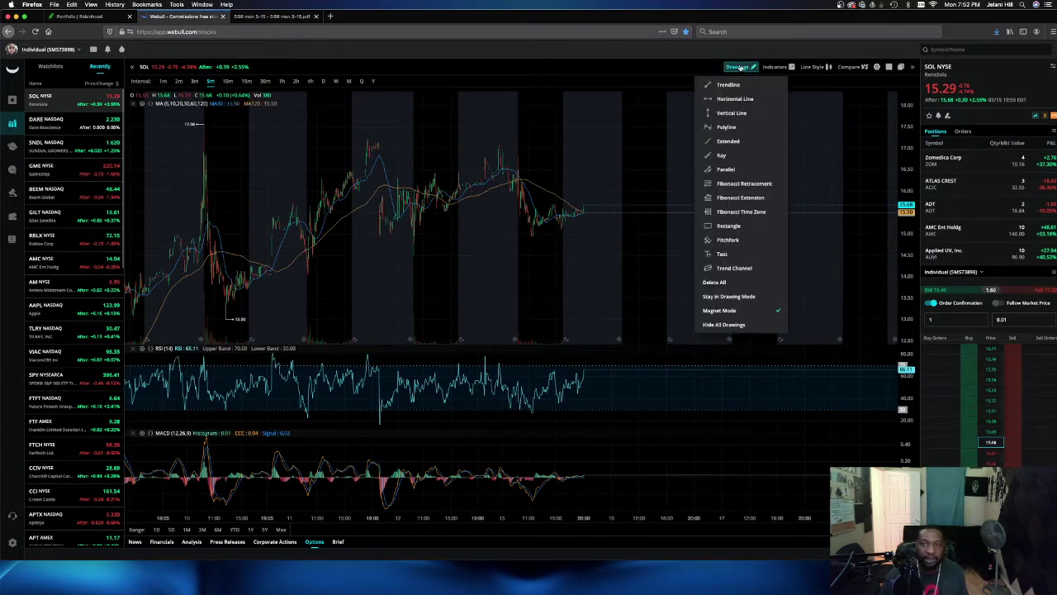
{"action": "left_click", "coordinate": [745, 99]}
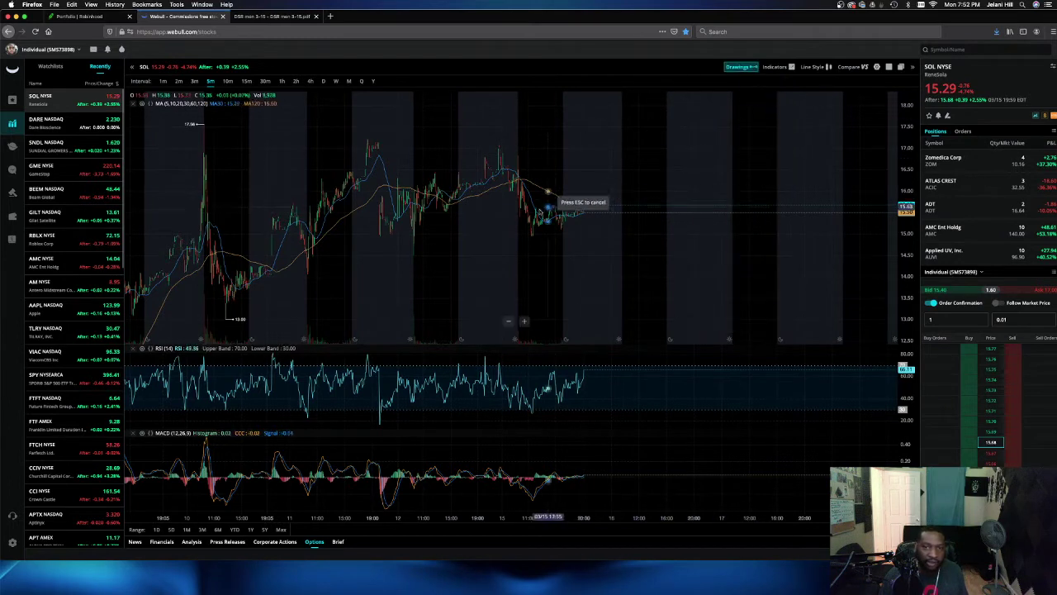
{"action": "left_click", "coordinate": [533, 228]}
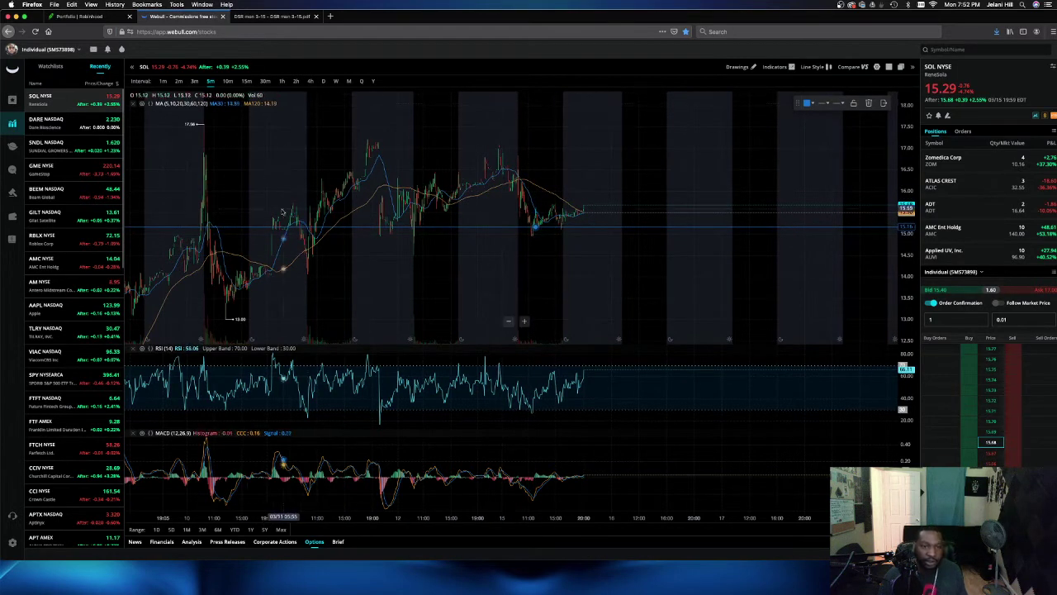
Step: Advance the deck to SOL's sweet-spot slide showing $13.65 - $14.90
{"action": "left_click", "coordinate": [273, 16]}
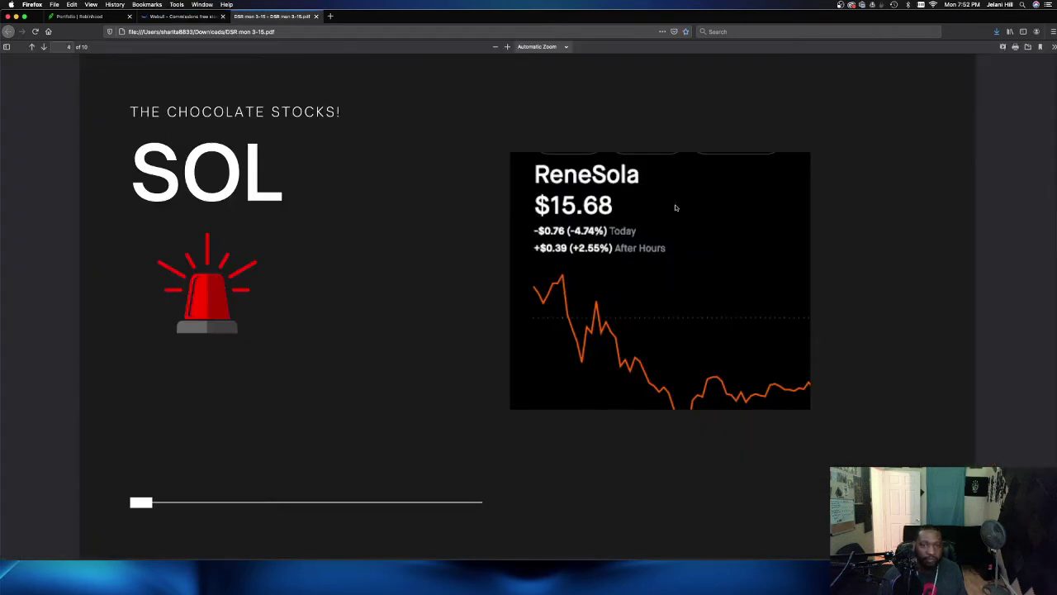
{"action": "key", "text": "Right"}
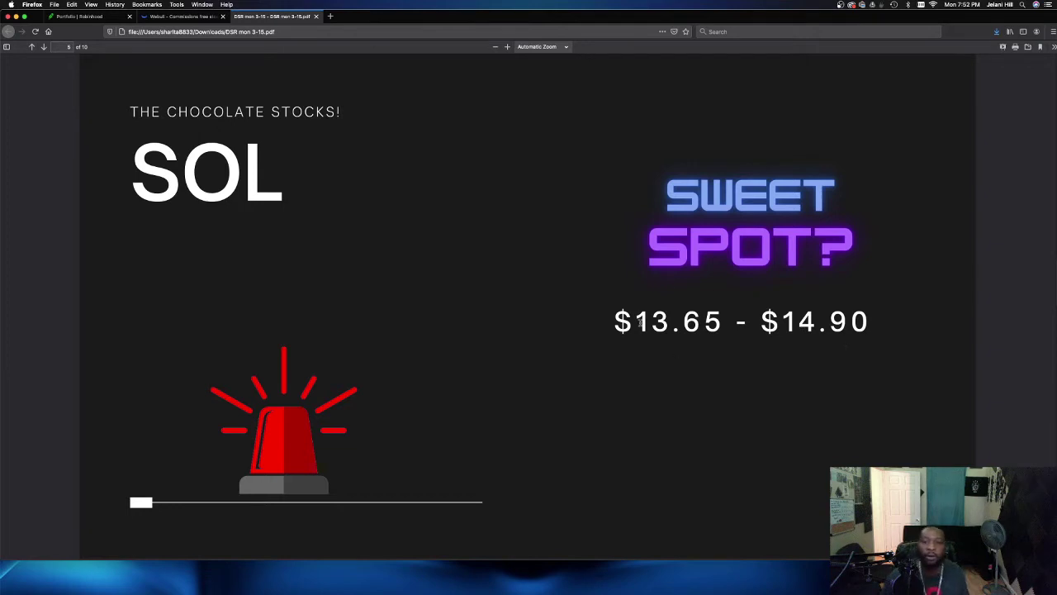
Step: Open ReneSola's SOL page in Robinhood and expand its 5-share $14.90 limit buy
{"action": "left_click", "coordinate": [66, 15]}
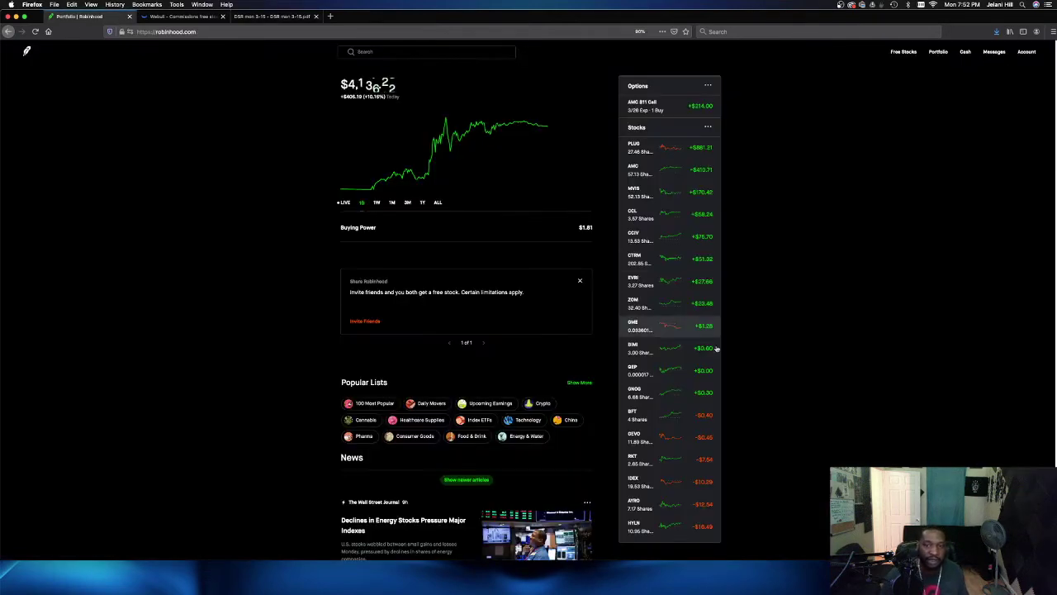
{"action": "scroll", "coordinate": [696, 314], "scroll_direction": "down", "scroll_amount": 5}
{"action": "scroll", "coordinate": [695, 294], "scroll_direction": "down", "scroll_amount": 5}
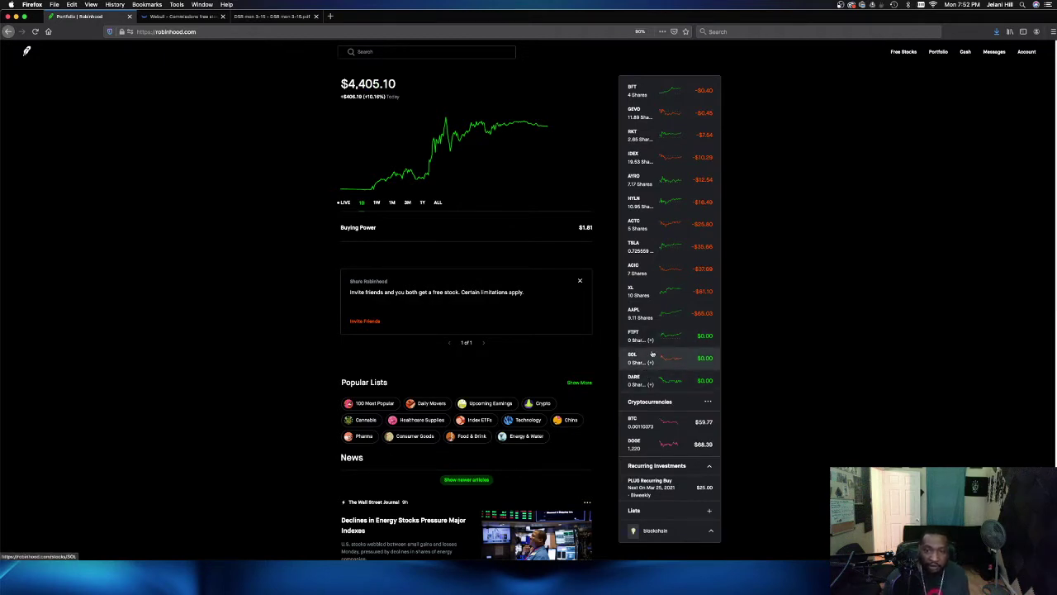
{"action": "scroll", "coordinate": [641, 372], "scroll_direction": "up", "scroll_amount": 1}
{"action": "left_click", "coordinate": [641, 388]}
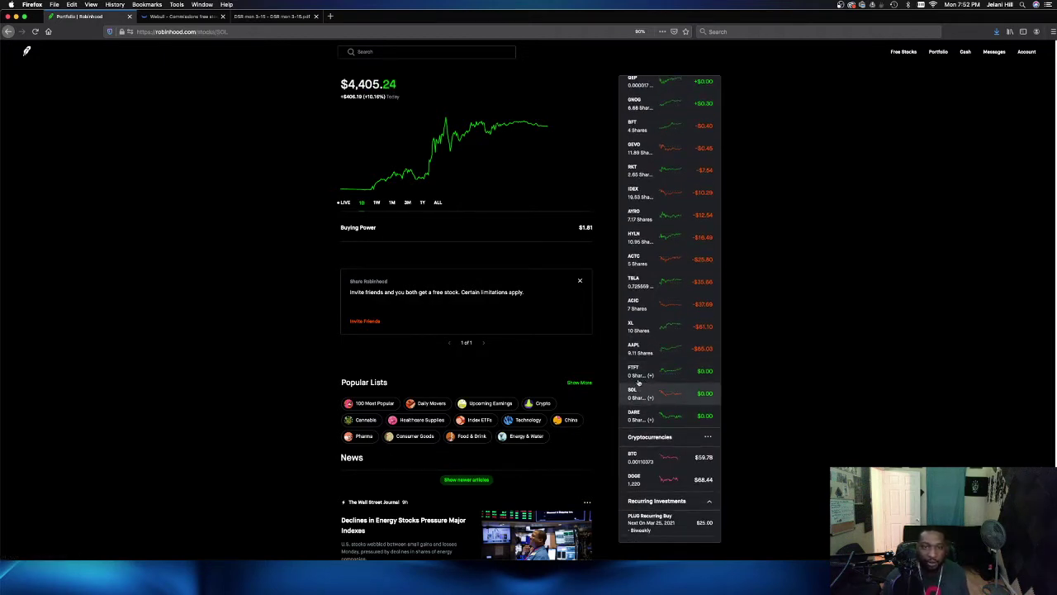
{"action": "left_click", "coordinate": [586, 307]}
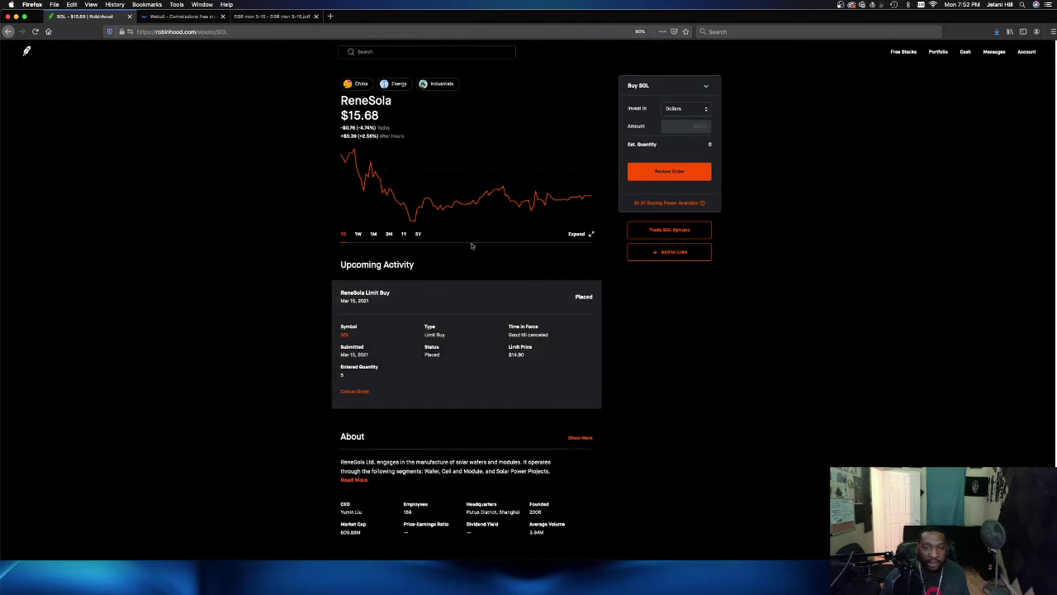
Step: Pan the SOL chart, then switch it to a one-day range of 1-minute candles
{"action": "left_click", "coordinate": [176, 18]}
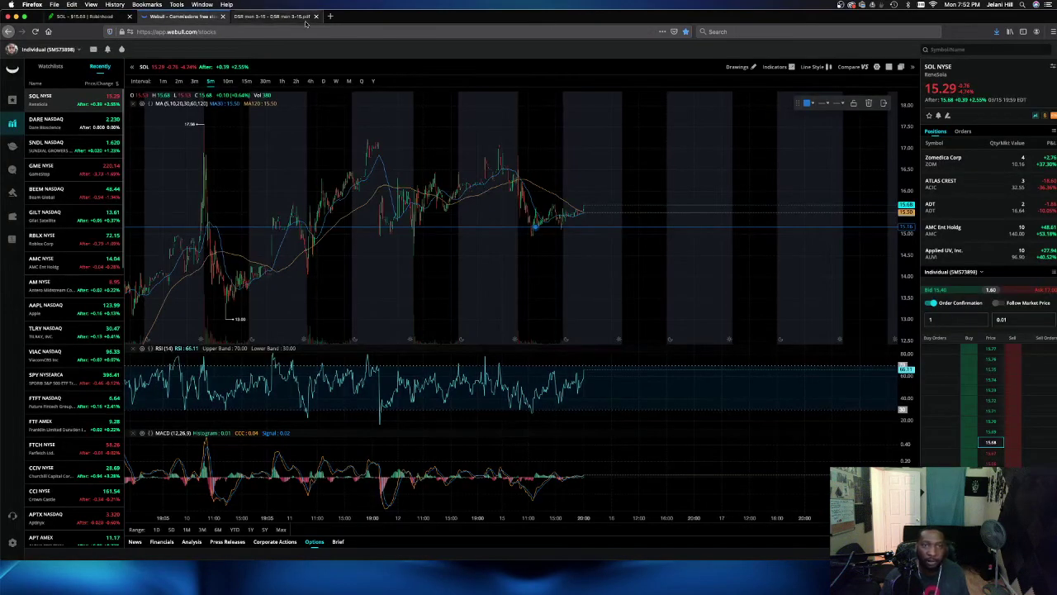
{"action": "left_click_drag", "start_coordinate": [408, 150], "coordinate": [491, 133]}
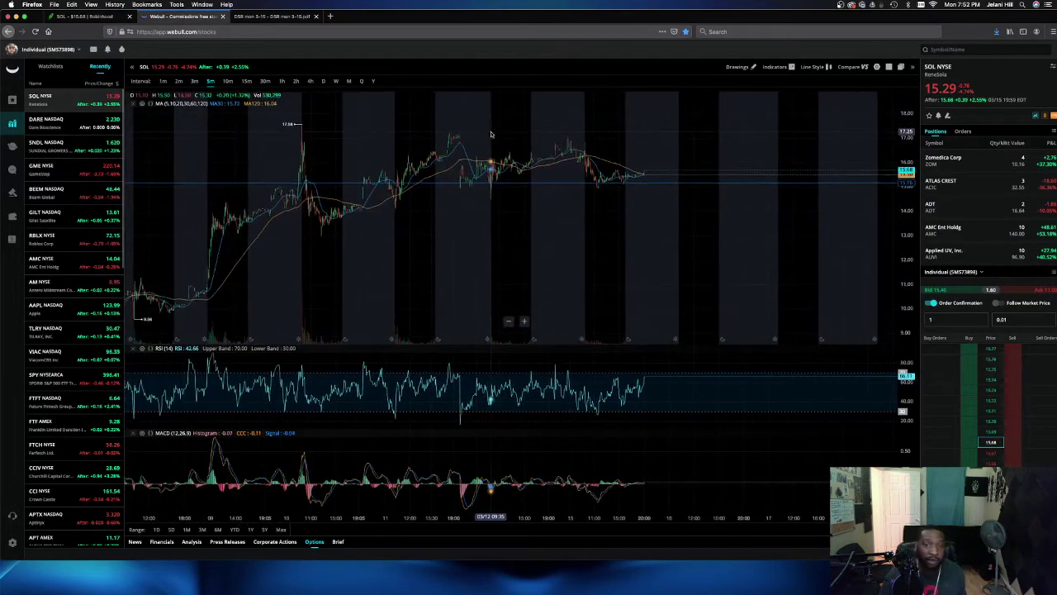
{"action": "left_click", "coordinate": [156, 529]}
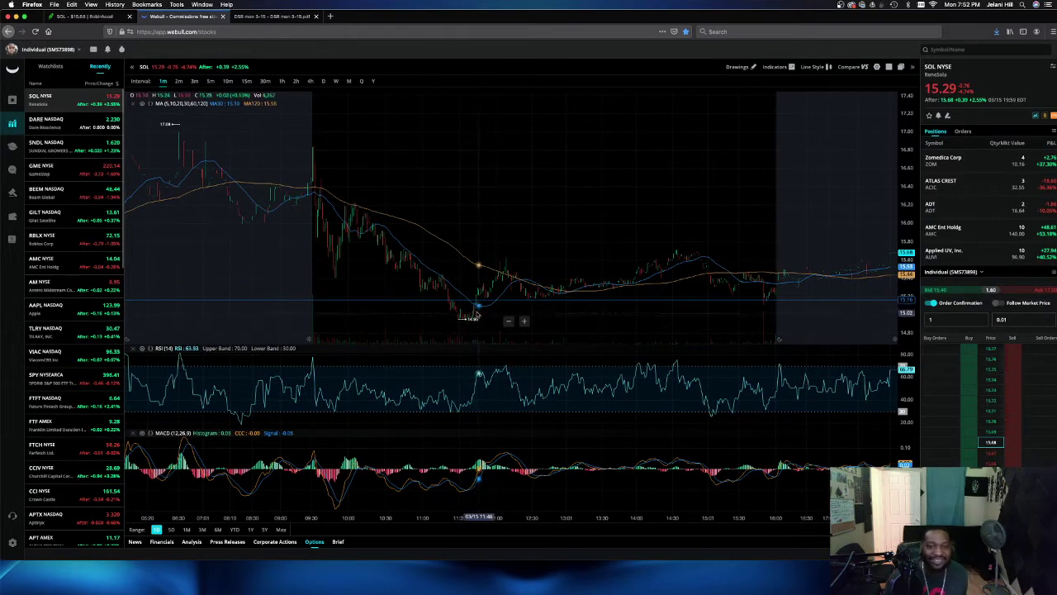
{"action": "scroll", "coordinate": [475, 299], "scroll_direction": "down", "scroll_amount": 4}
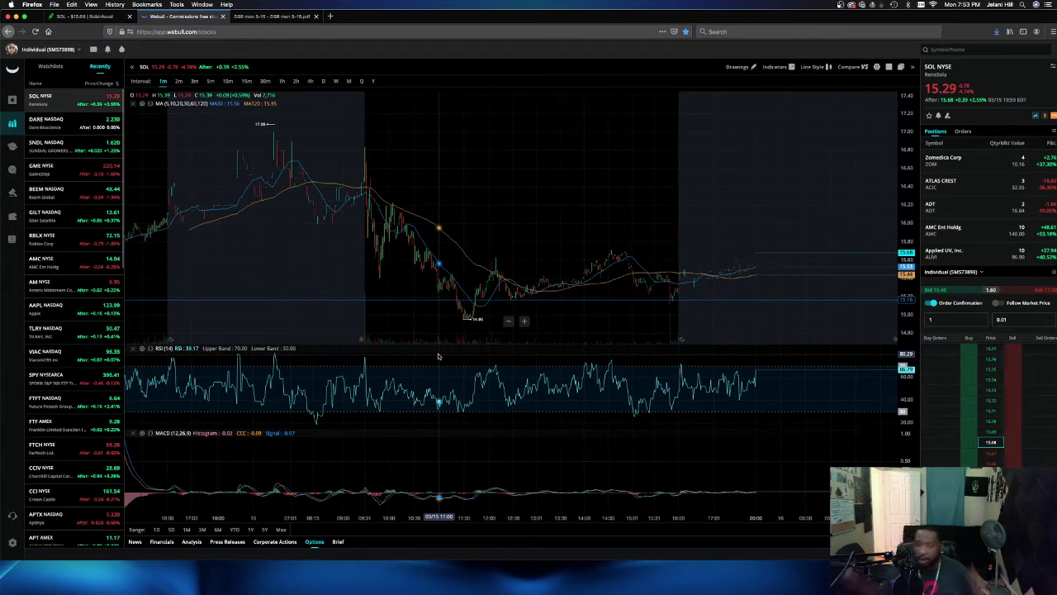
Step: Show SOL's exit-plan slide (hold 100+ shares until 2030), then return to the Webull chart
{"action": "left_click", "coordinate": [266, 16]}
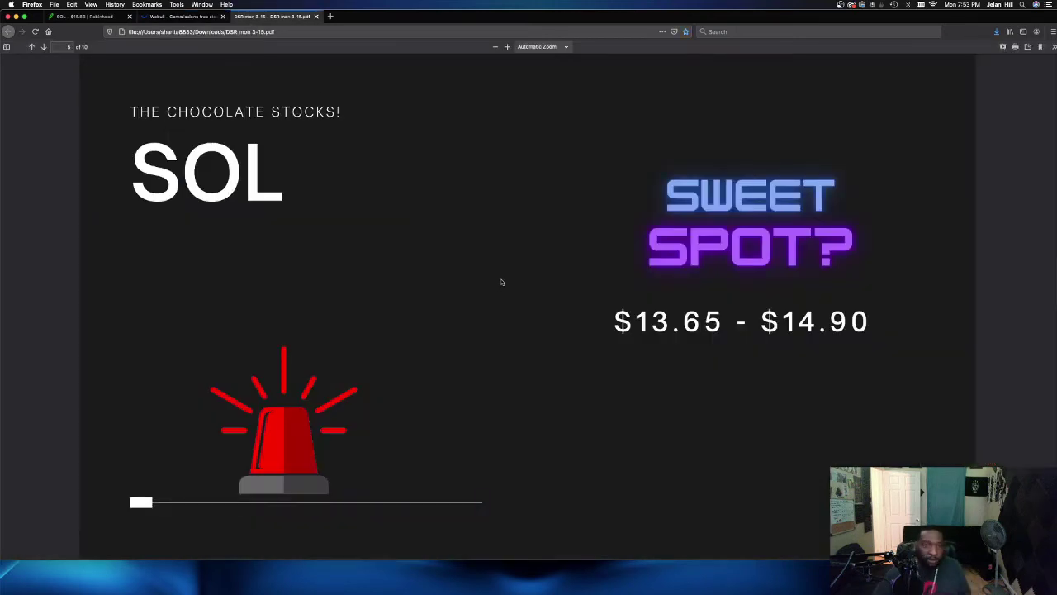
{"action": "key", "text": "Right"}
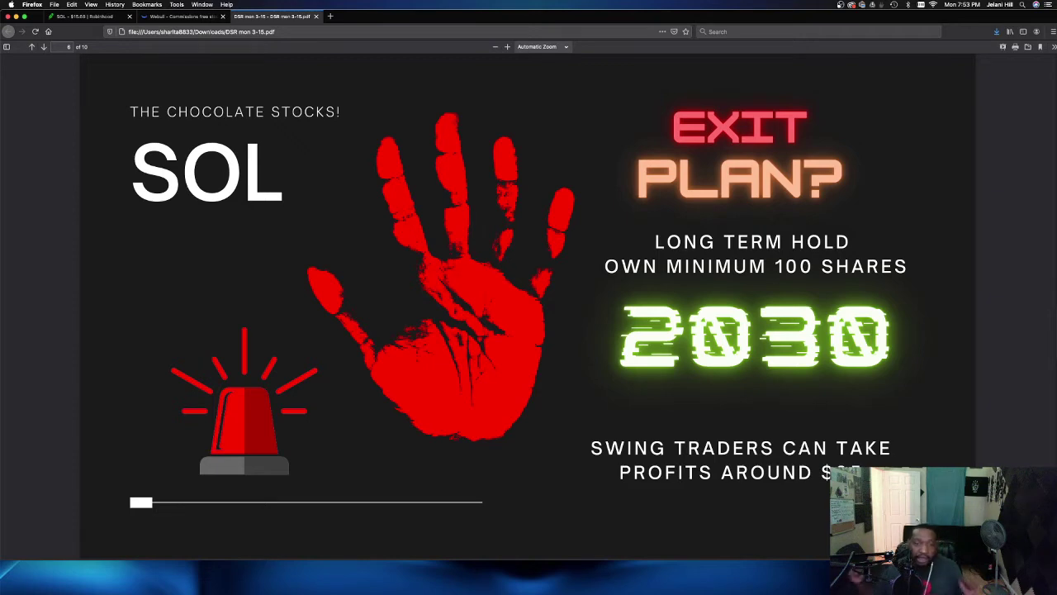
{"action": "left_click", "coordinate": [154, 18]}
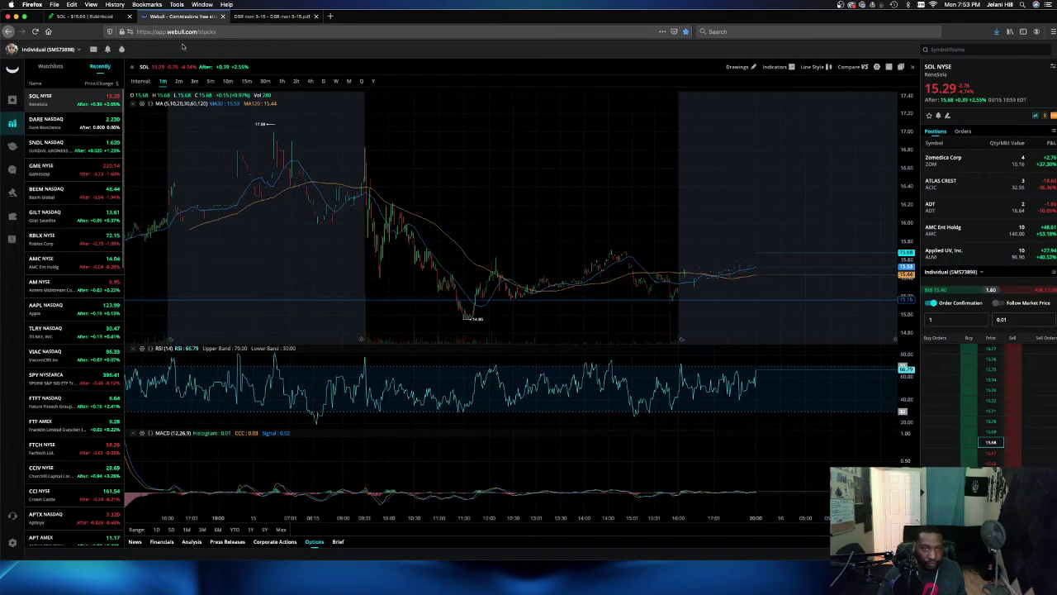
Step: Switch SOL's chart to 1h candles and zoom out, then return to the SOL exit-plan slide
{"action": "left_click", "coordinate": [185, 530]}
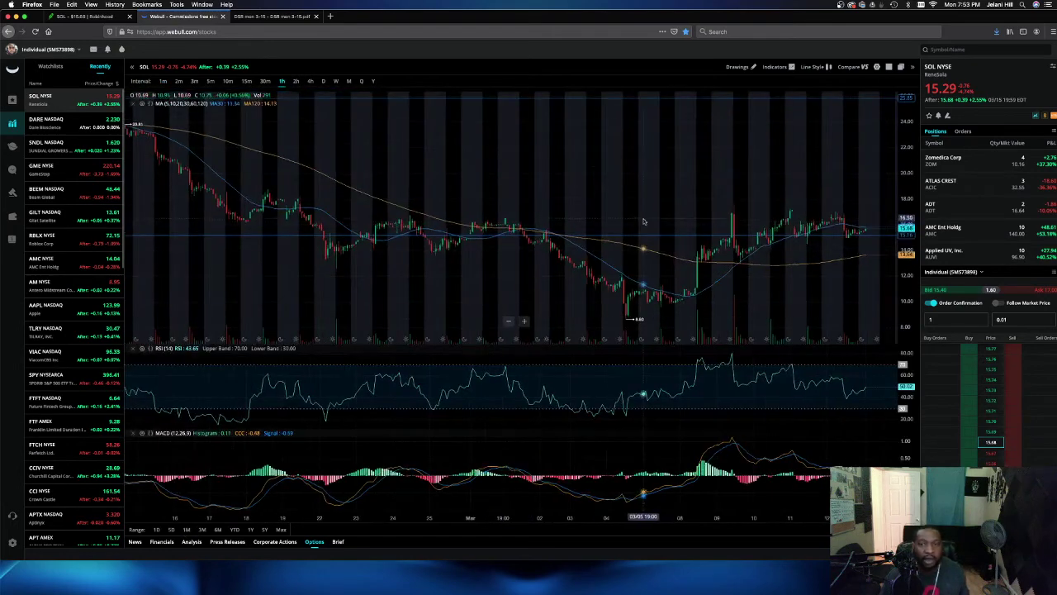
{"action": "scroll", "coordinate": [606, 231], "scroll_direction": "down", "scroll_amount": 2}
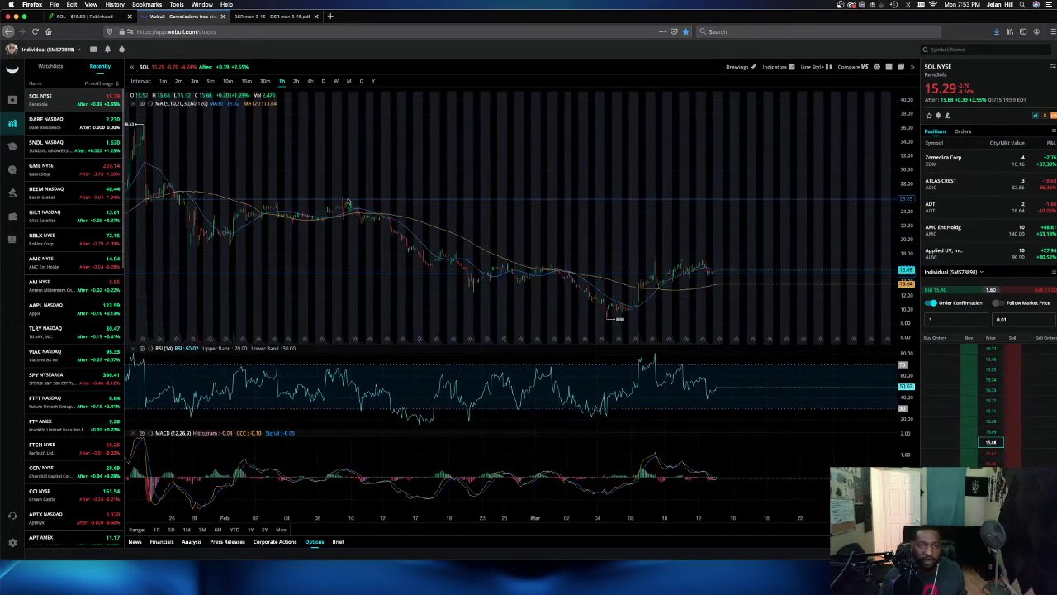
{"action": "scroll", "coordinate": [346, 202], "scroll_direction": "left", "scroll_amount": 5}
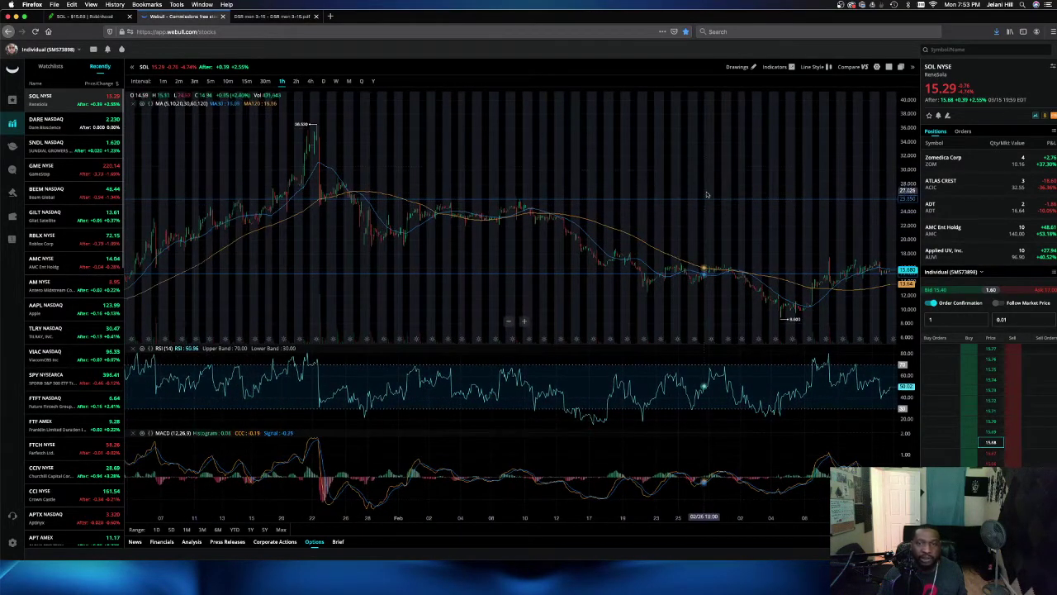
{"action": "scroll", "coordinate": [710, 196], "scroll_direction": "down", "scroll_amount": 1}
{"action": "scroll", "coordinate": [709, 196], "scroll_direction": "down", "scroll_amount": 1}
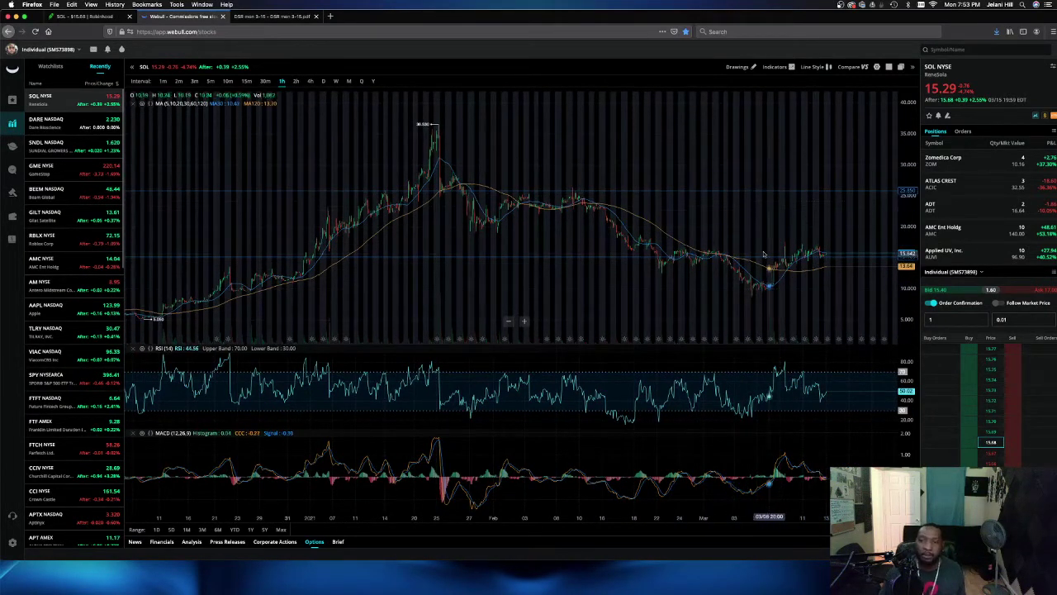
{"action": "left_click", "coordinate": [272, 17]}
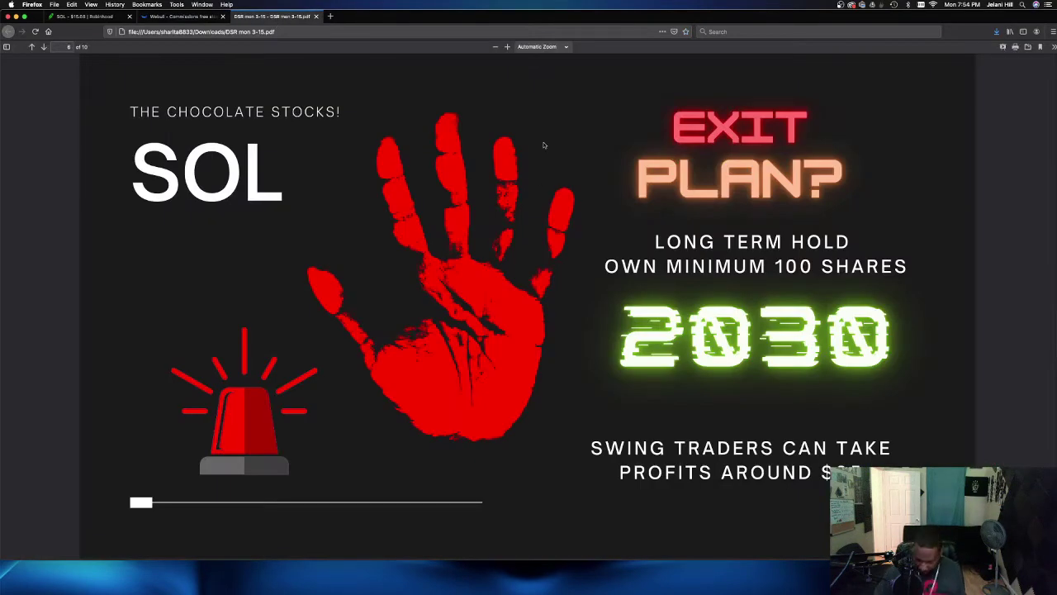
Step: Advance to slide 7, the Honorable Mentions for APTX, SNDL and PTLR
{"action": "key", "text": "Right"}
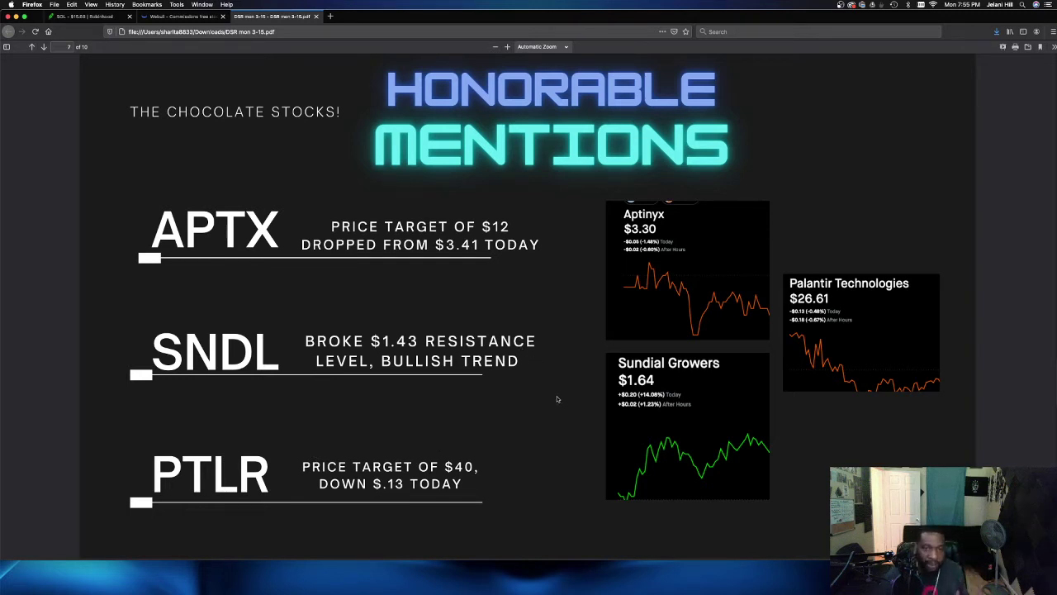
Step: Advance to slide 8, Who's Winning Today: Cannibus, Tech / EV and Travel / Hospitality
{"action": "key", "text": "Right"}
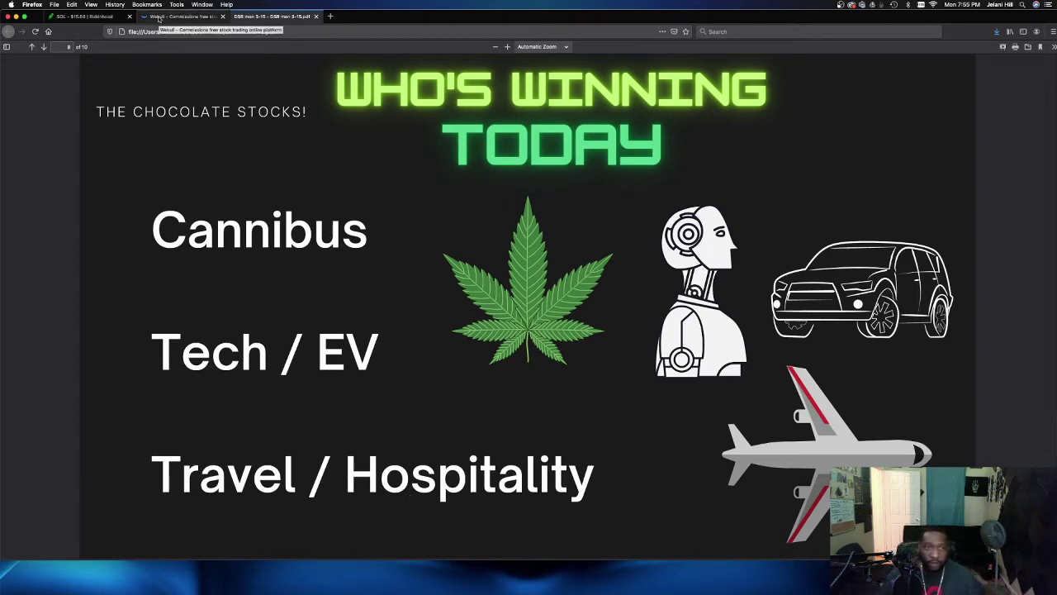
Step: Load Delta Air (DAL) in Webull via the symbol search and adjust the chart zoom
{"action": "left_click", "coordinate": [159, 16]}
{"action": "left_click", "coordinate": [942, 48]}
{"action": "type", "text": "DAL"}
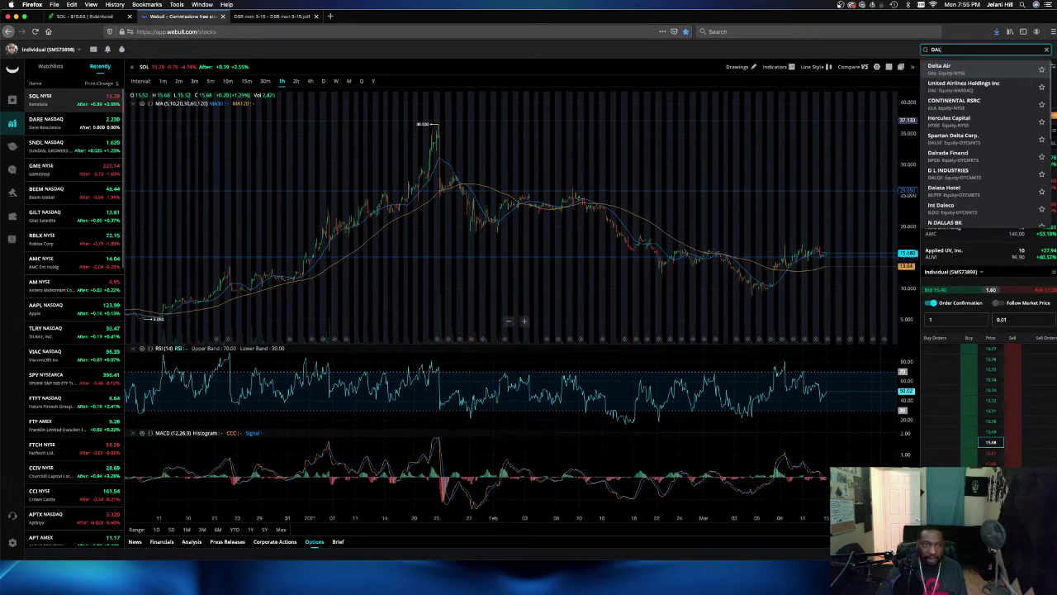
{"action": "key", "text": "Return"}
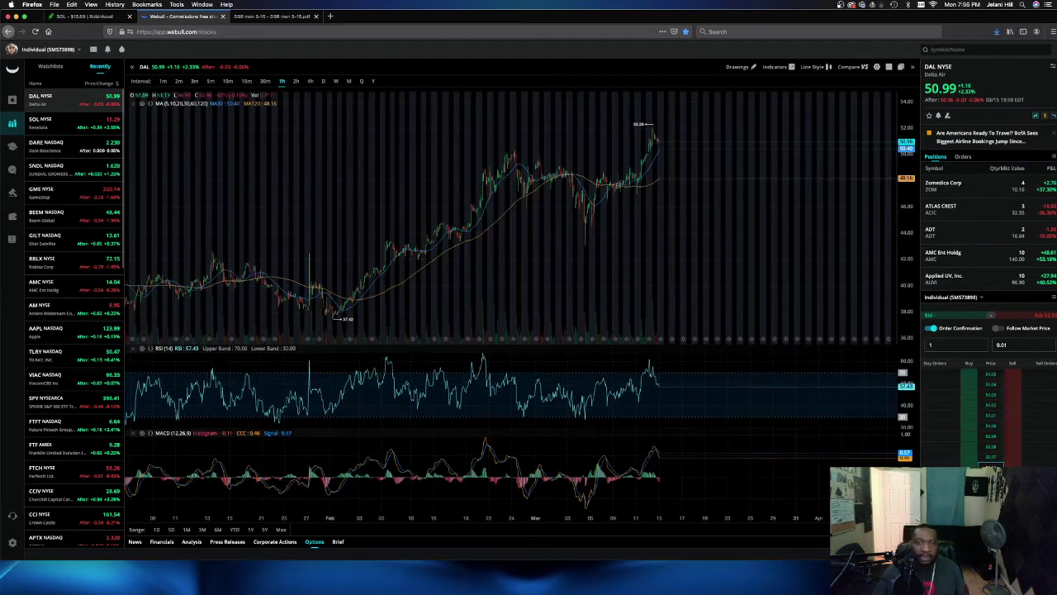
{"action": "scroll", "coordinate": [661, 157], "scroll_direction": "up", "scroll_amount": 5}
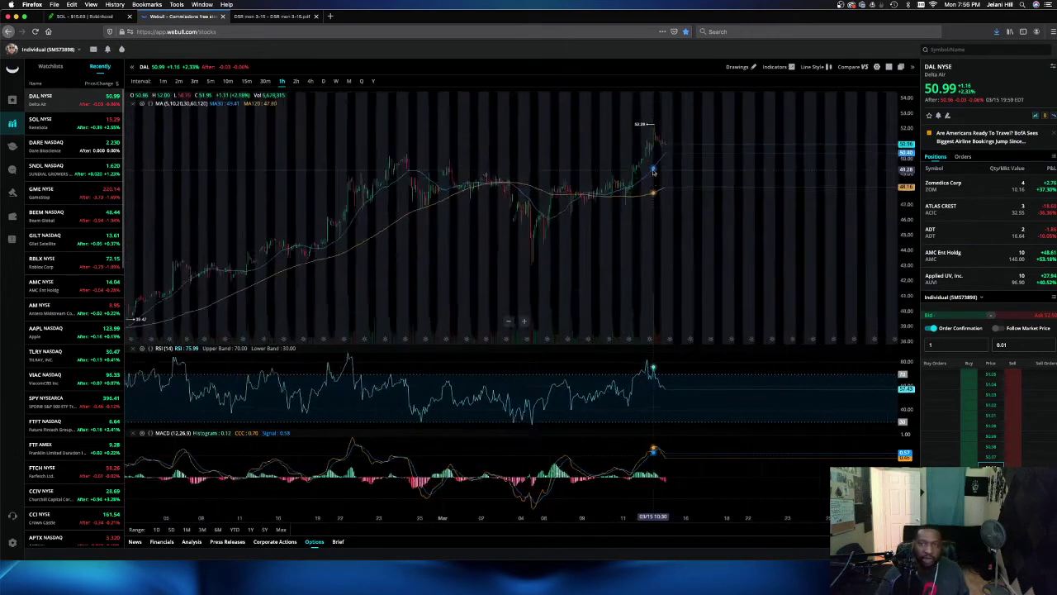
{"action": "scroll", "coordinate": [657, 170], "scroll_direction": "up", "scroll_amount": 2}
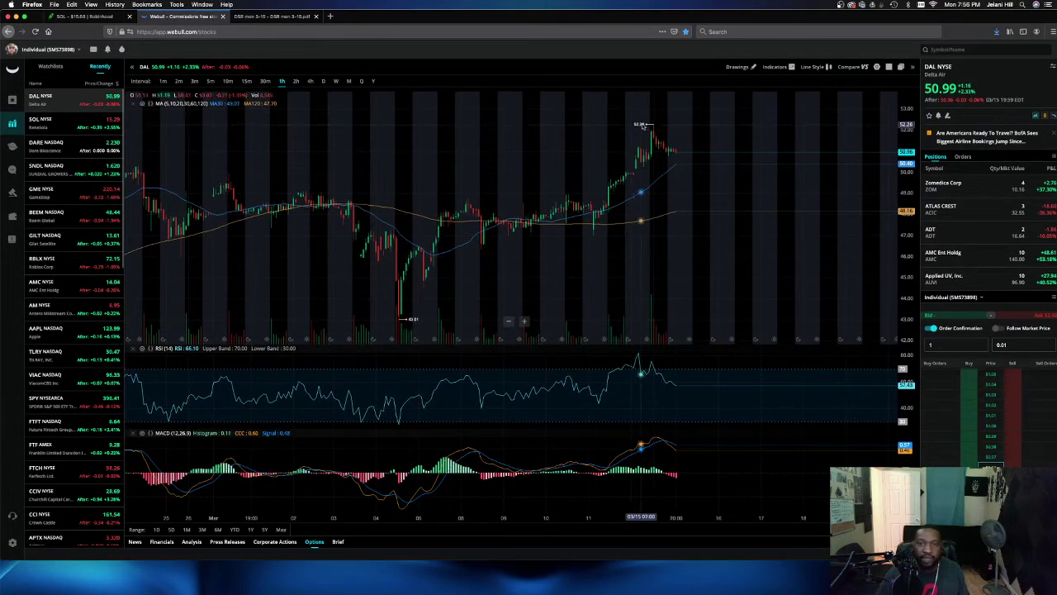
{"action": "scroll", "coordinate": [649, 129], "scroll_direction": "up", "scroll_amount": 2}
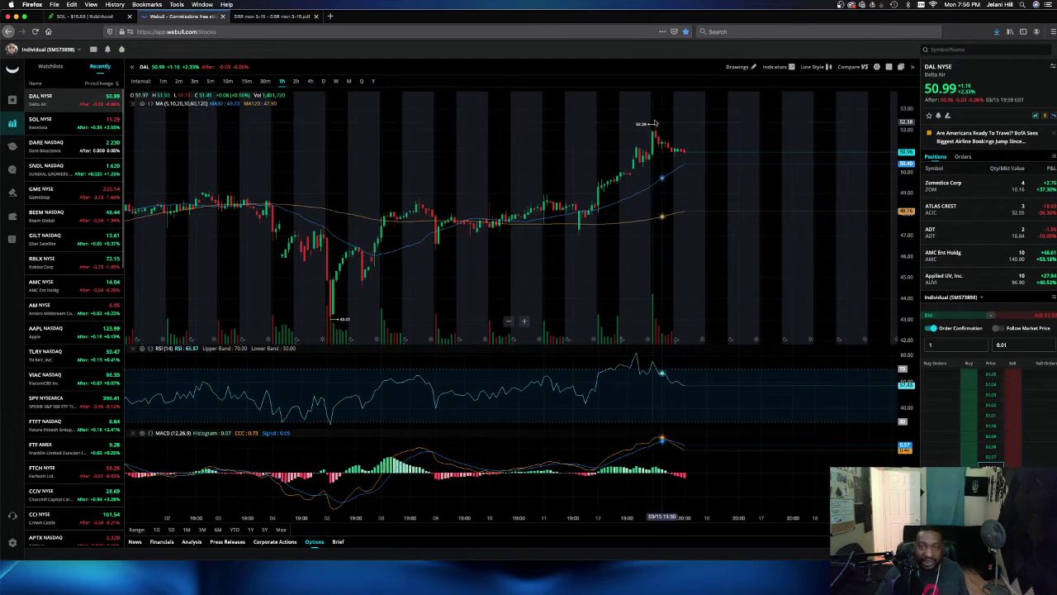
{"action": "scroll", "coordinate": [656, 132], "scroll_direction": "up", "scroll_amount": 2}
{"action": "scroll", "coordinate": [659, 138], "scroll_direction": "up", "scroll_amount": 1}
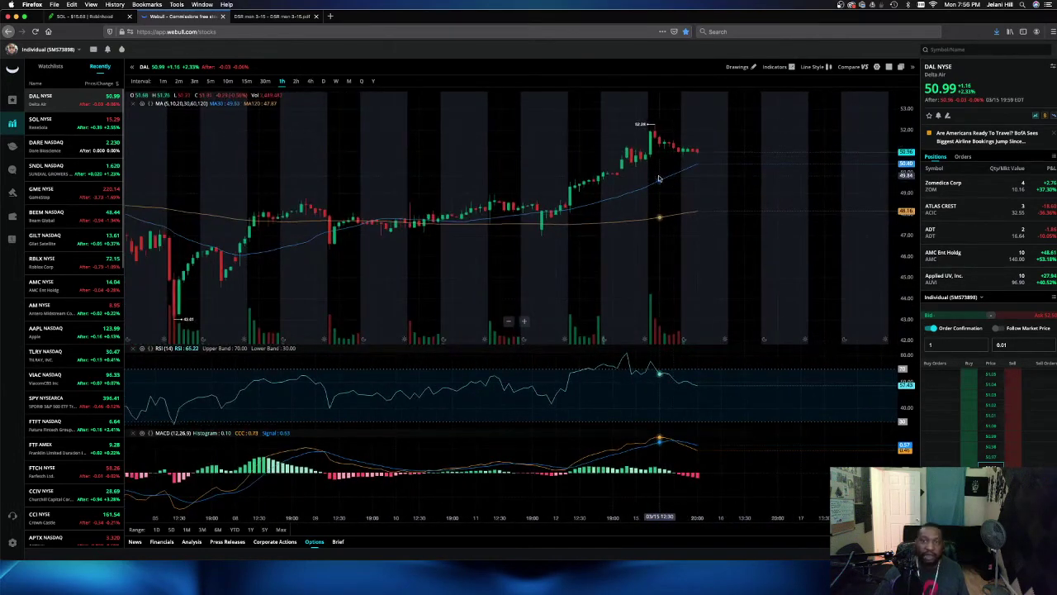
{"action": "scroll", "coordinate": [685, 211], "scroll_direction": "down", "scroll_amount": 2}
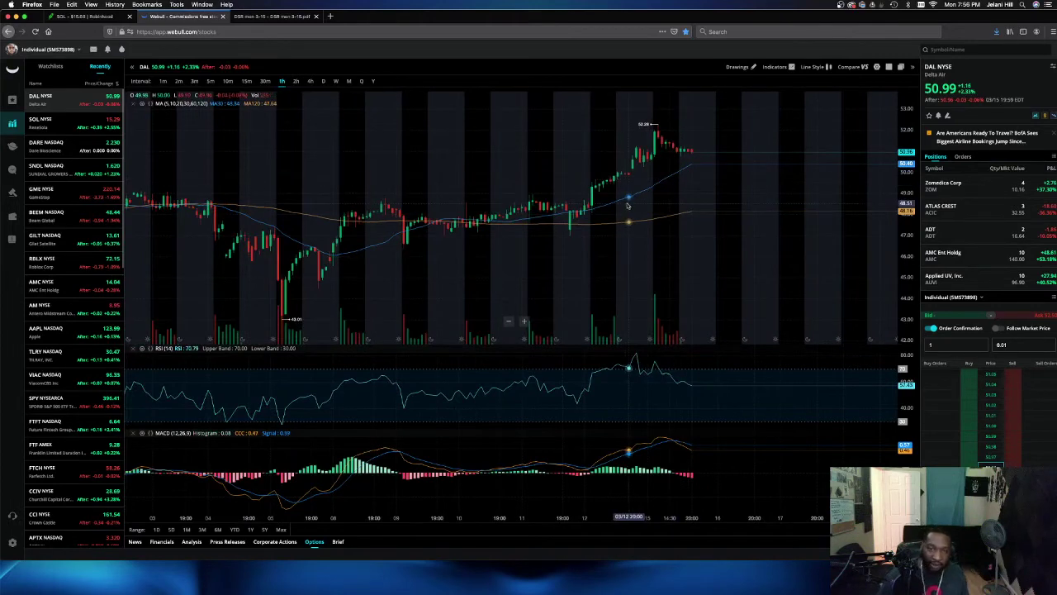
{"action": "scroll", "coordinate": [626, 206], "scroll_direction": "down", "scroll_amount": 3}
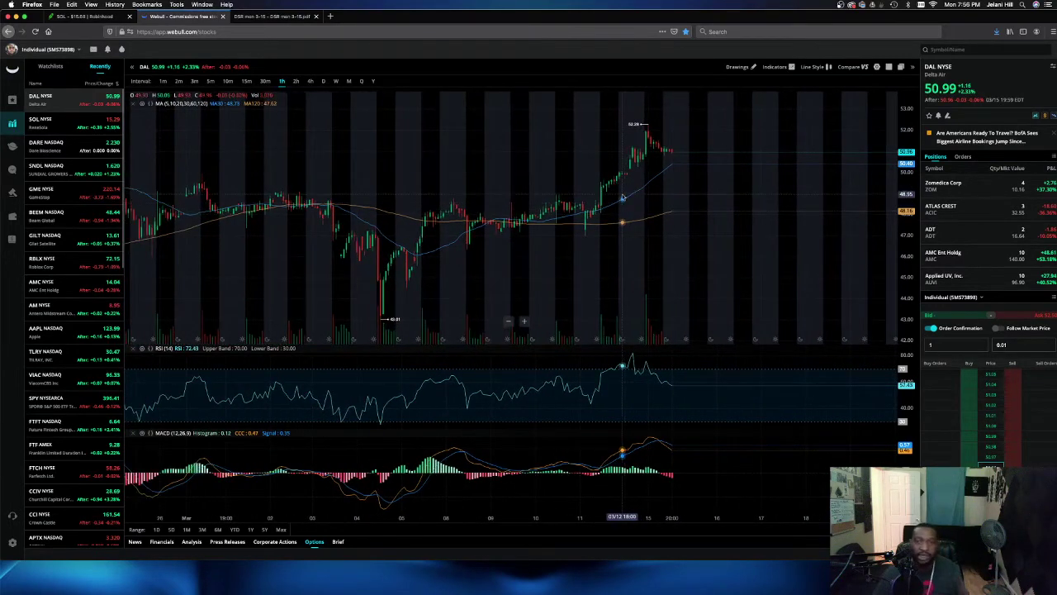
Step: Switch DAL to the 6M then YTD daily chart, zooming out back to late 2019
{"action": "left_click", "coordinate": [219, 530]}
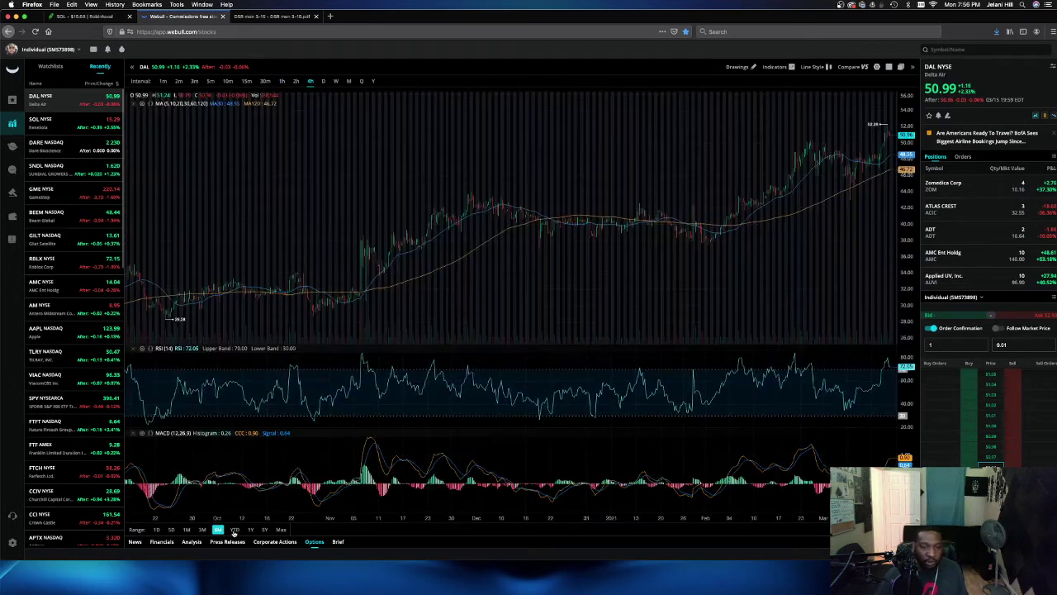
{"action": "left_click", "coordinate": [234, 529]}
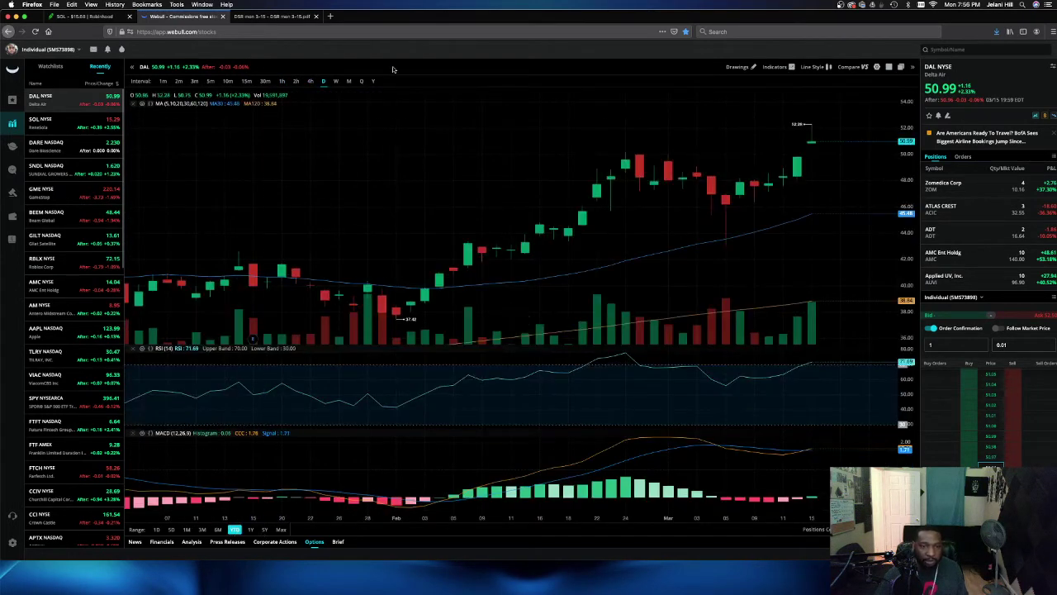
{"action": "scroll", "coordinate": [378, 179], "scroll_direction": "down", "scroll_amount": 3}
{"action": "scroll", "coordinate": [375, 183], "scroll_direction": "down", "scroll_amount": 6}
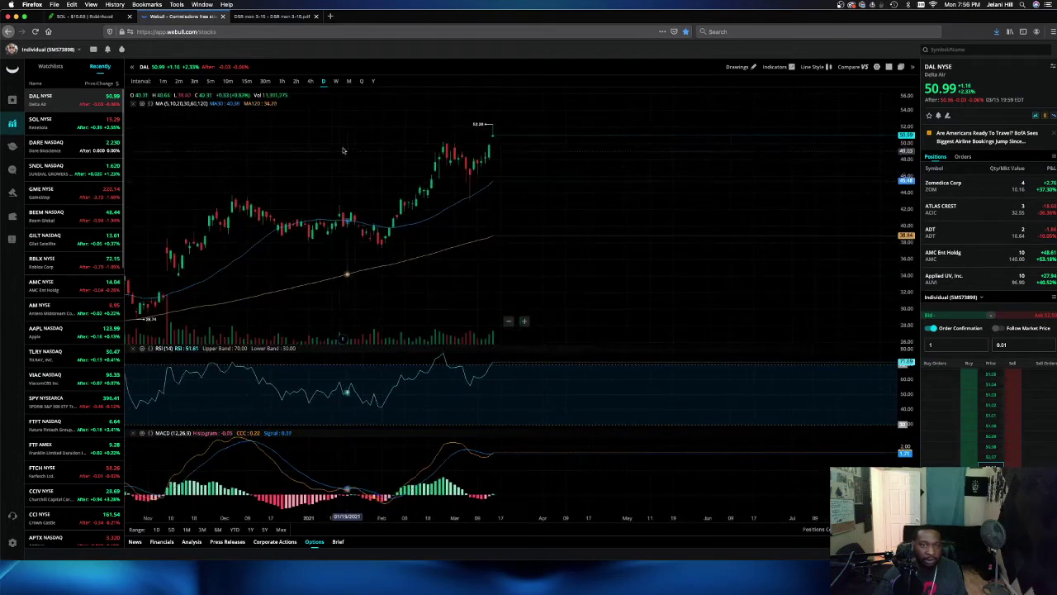
{"action": "scroll", "coordinate": [508, 180], "scroll_direction": "down", "scroll_amount": 3}
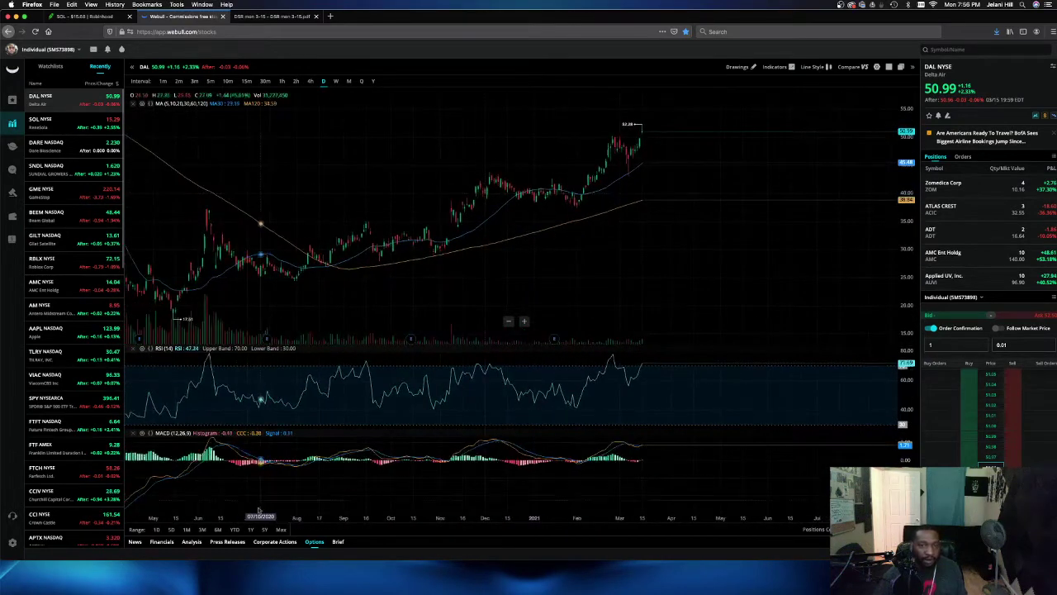
{"action": "scroll", "coordinate": [295, 172], "scroll_direction": "down", "scroll_amount": 4}
{"action": "scroll", "coordinate": [302, 241], "scroll_direction": "down", "scroll_amount": 4}
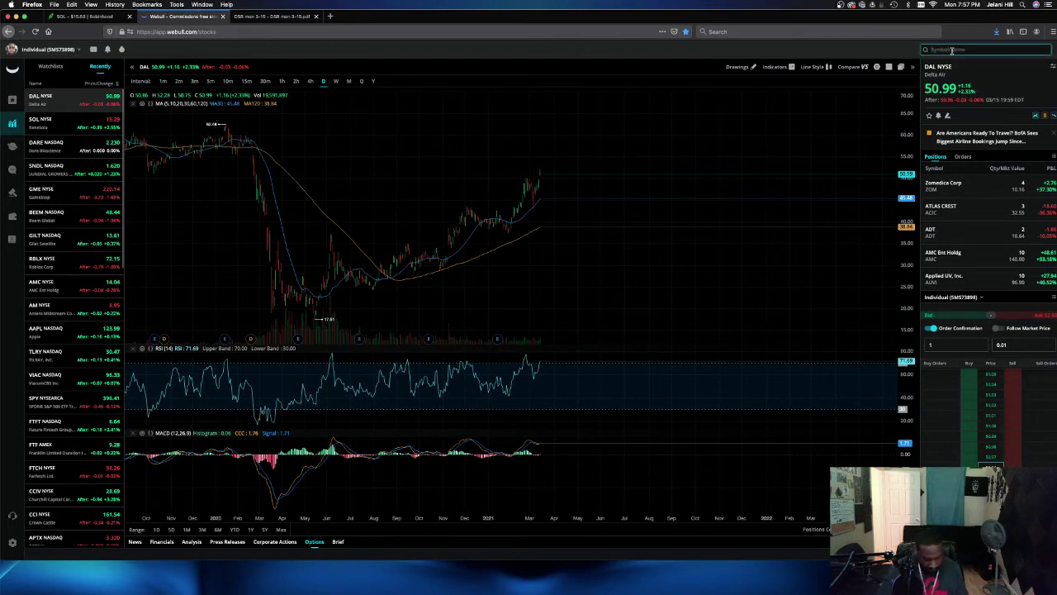
Step: Chart Carnival (CCL) at 29.79 over 1D and 5D ranges, then return to slide 8
{"action": "type", "text": "c"}
{"action": "key", "text": "Return"}
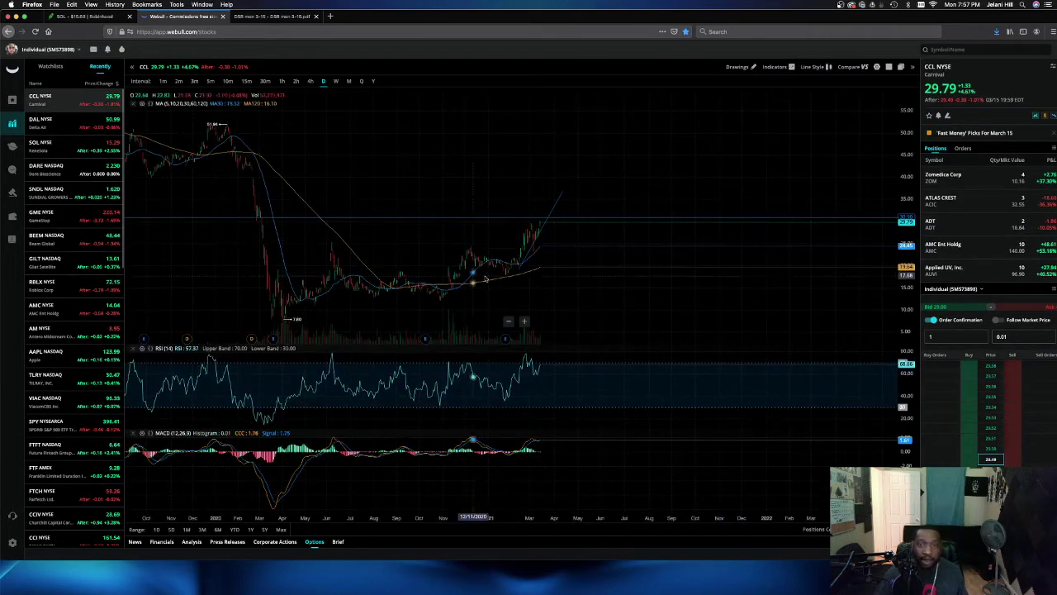
{"action": "left_click", "coordinate": [157, 529]}
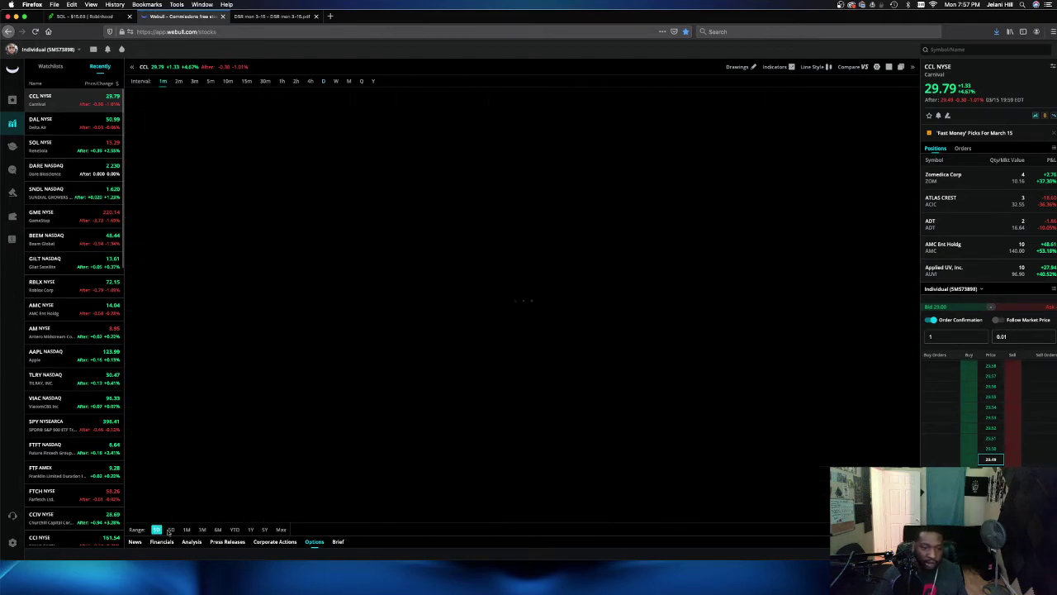
{"action": "scroll", "coordinate": [674, 163], "scroll_direction": "down", "scroll_amount": 2}
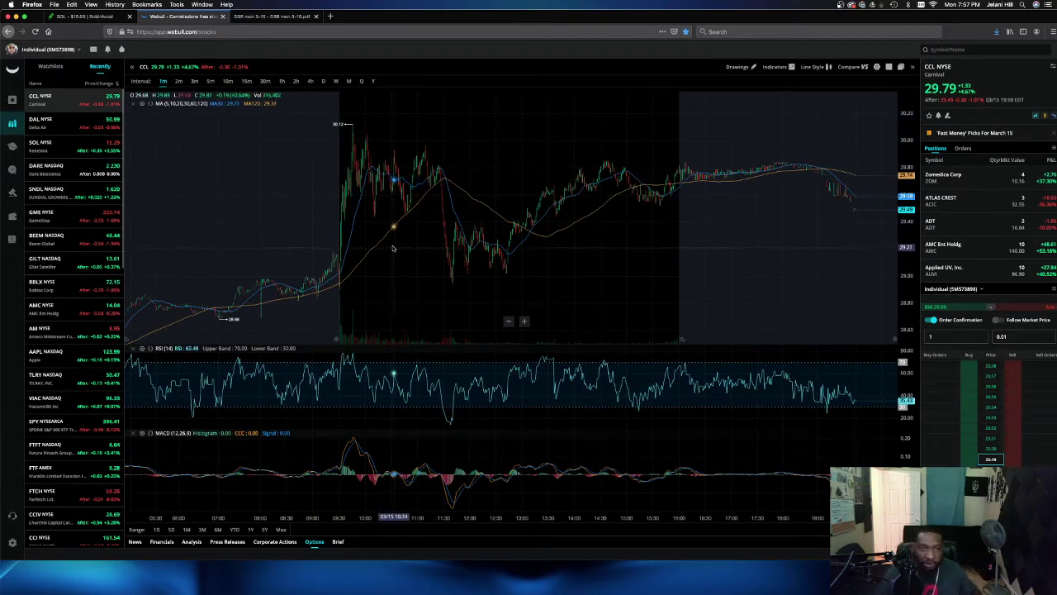
{"action": "left_click", "coordinate": [173, 529]}
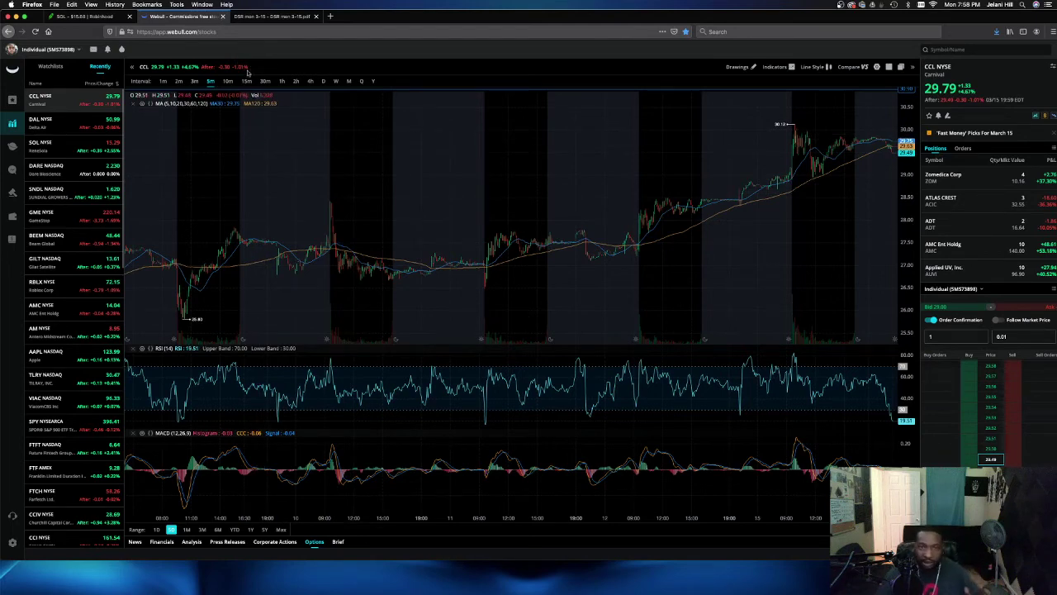
{"action": "left_click", "coordinate": [258, 16]}
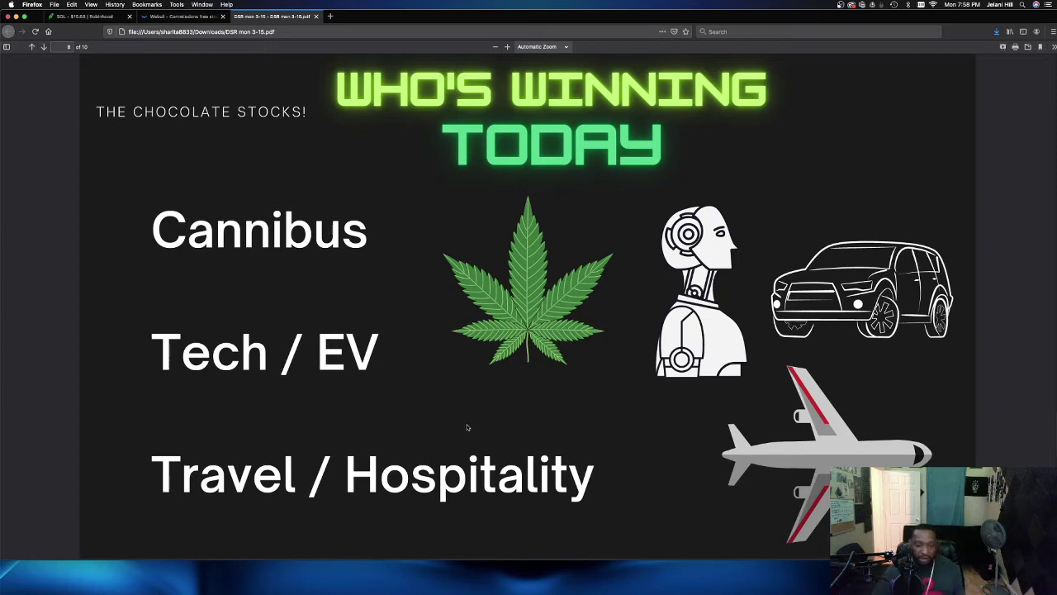
Step: Show slide 9, Bag Holder Update (CCIV, TLRY, RKT), then return to Webull's CCL chart
{"action": "key", "text": "Right"}
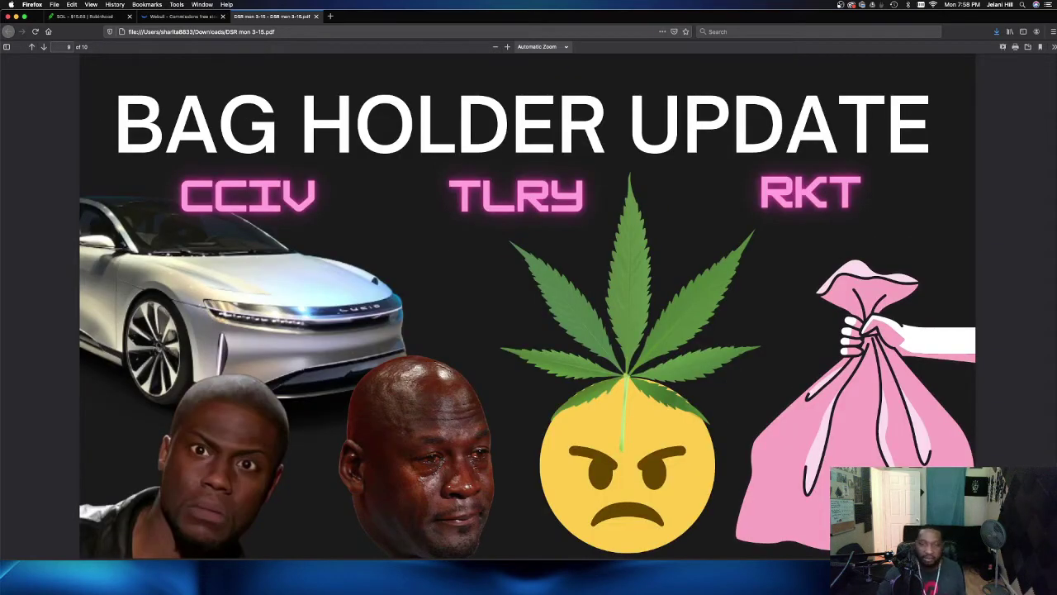
{"action": "key", "text": "Left"}
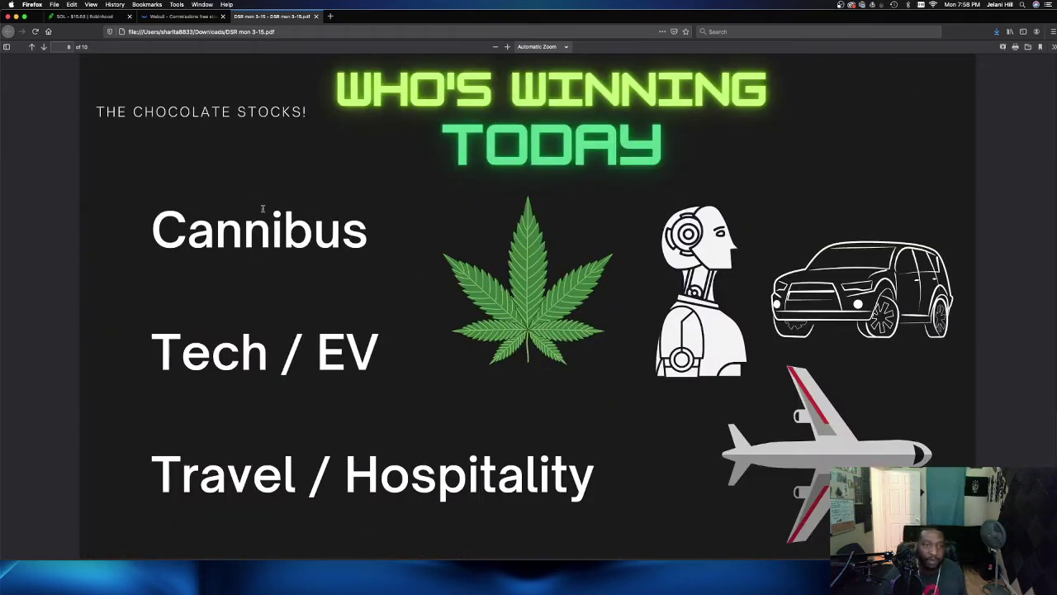
{"action": "key", "text": "Right"}
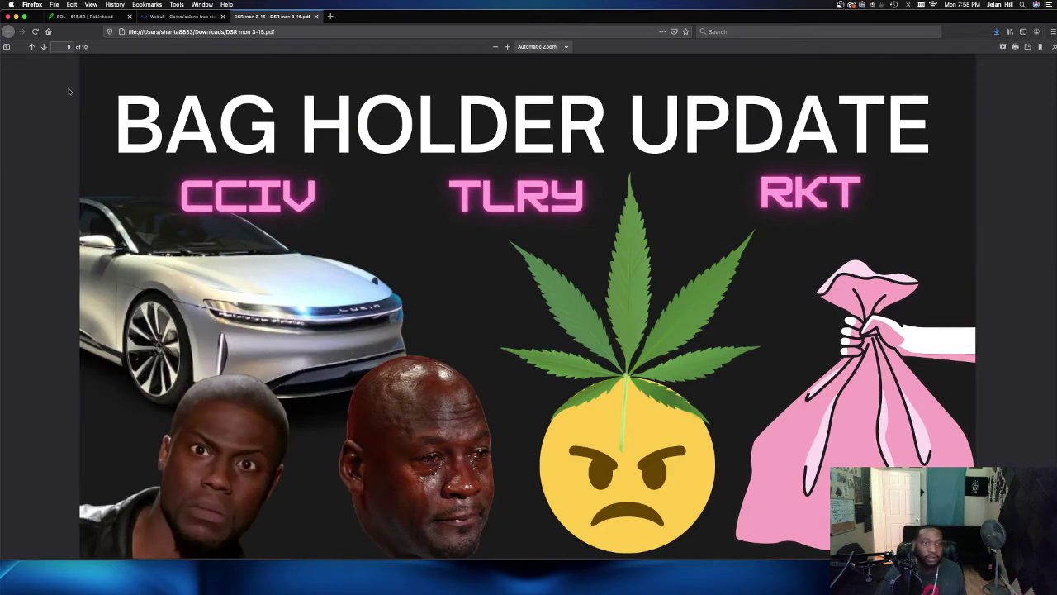
{"action": "left_click", "coordinate": [182, 17]}
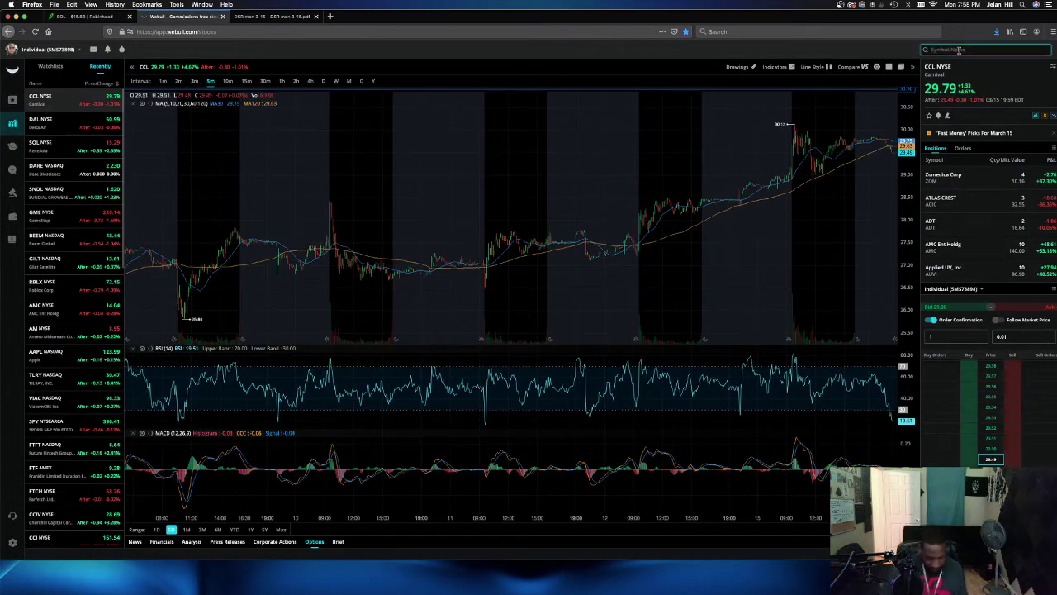
Step: Load Tilray (TLRY) and view its one-day price action
{"action": "type", "text": "T"}
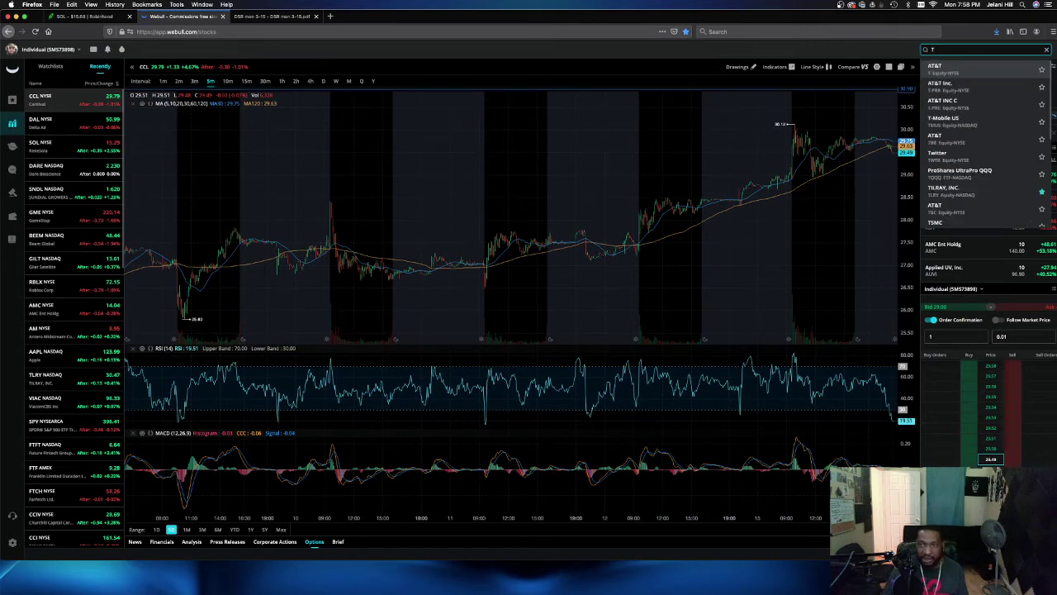
{"action": "type", "text": "LR"}
{"action": "key", "text": "Return"}
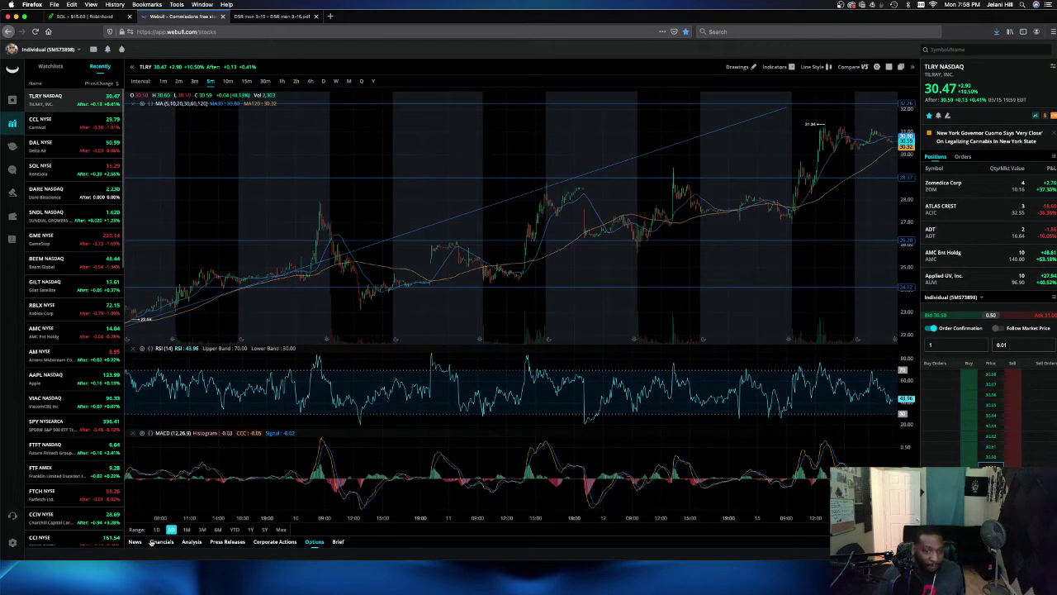
{"action": "left_click", "coordinate": [156, 530]}
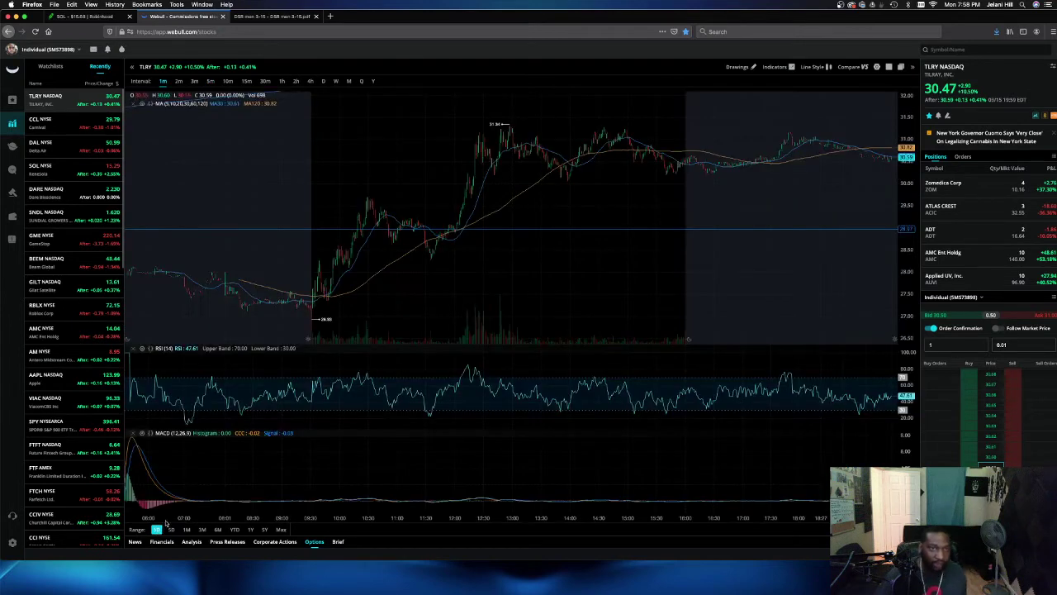
{"action": "scroll", "coordinate": [449, 262], "scroll_direction": "down", "scroll_amount": 5}
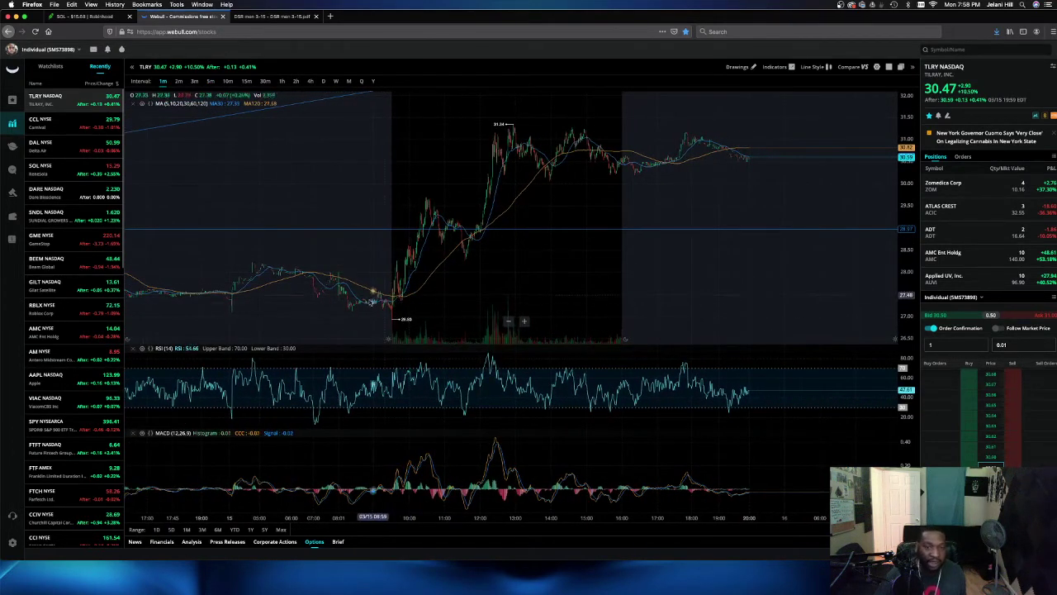
{"action": "scroll", "coordinate": [407, 279], "scroll_direction": "down", "scroll_amount": 1}
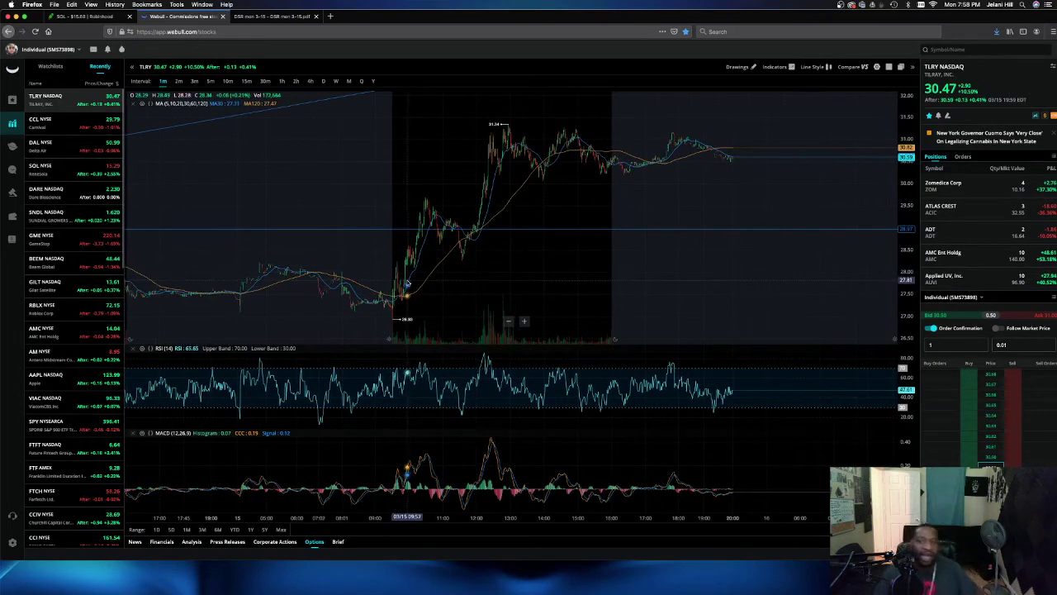
{"action": "scroll", "coordinate": [407, 283], "scroll_direction": "down", "scroll_amount": 1}
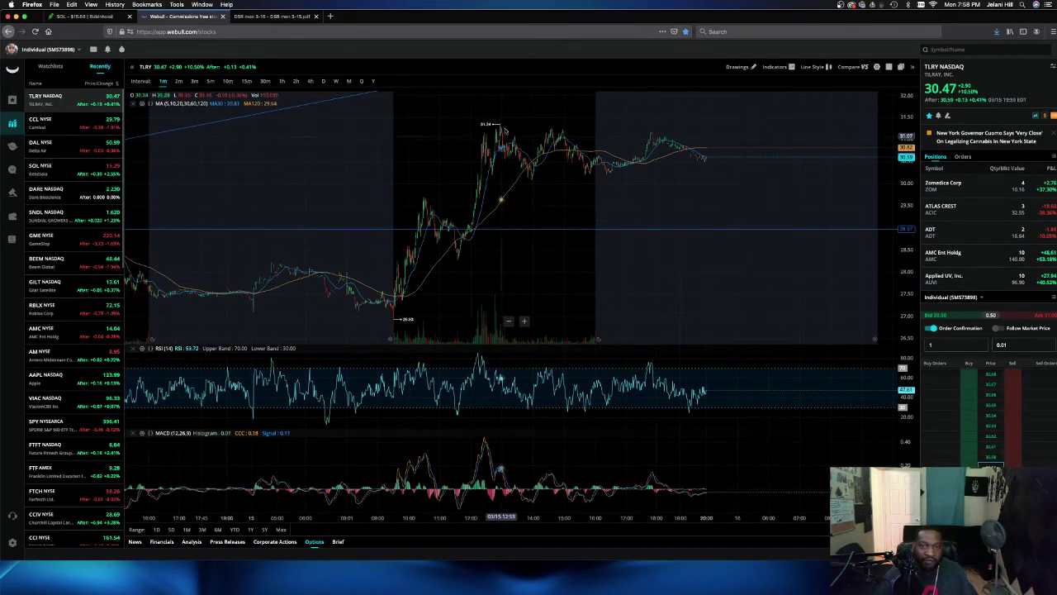
Step: Switch TLRY to one month of hourly candles and adjust the zoom
{"action": "left_click", "coordinate": [188, 530]}
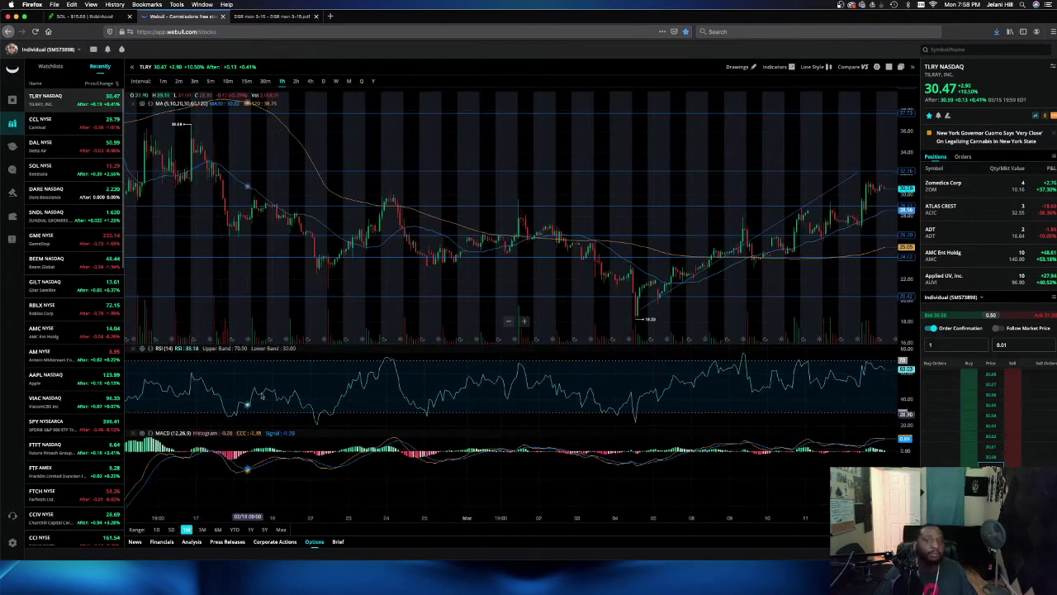
{"action": "scroll", "coordinate": [395, 216], "scroll_direction": "down", "scroll_amount": 4}
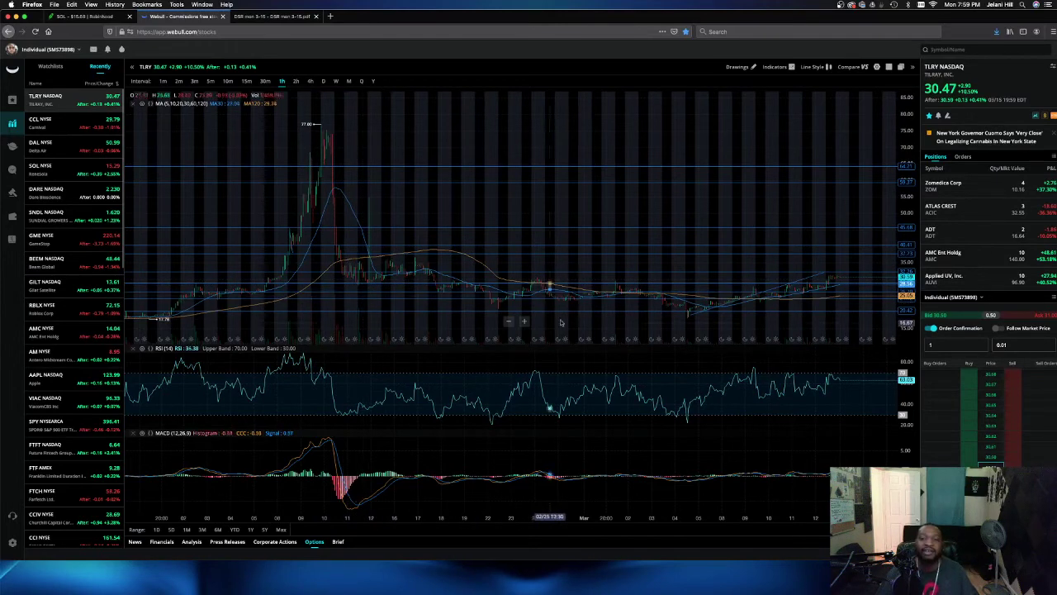
{"action": "scroll", "coordinate": [757, 255], "scroll_direction": "up", "scroll_amount": 2}
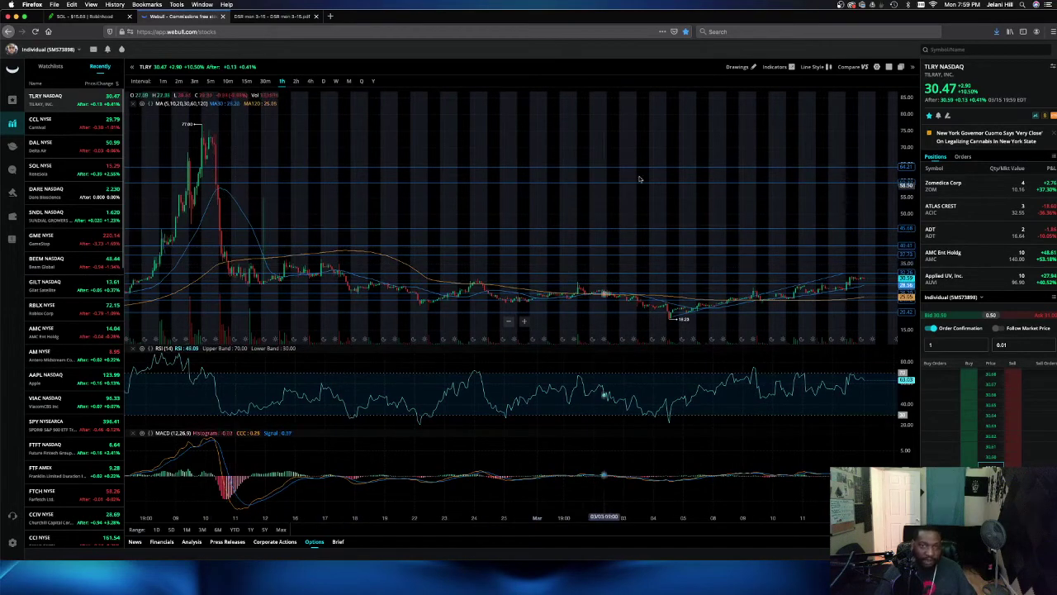
{"action": "scroll", "coordinate": [726, 240], "scroll_direction": "down", "scroll_amount": 3}
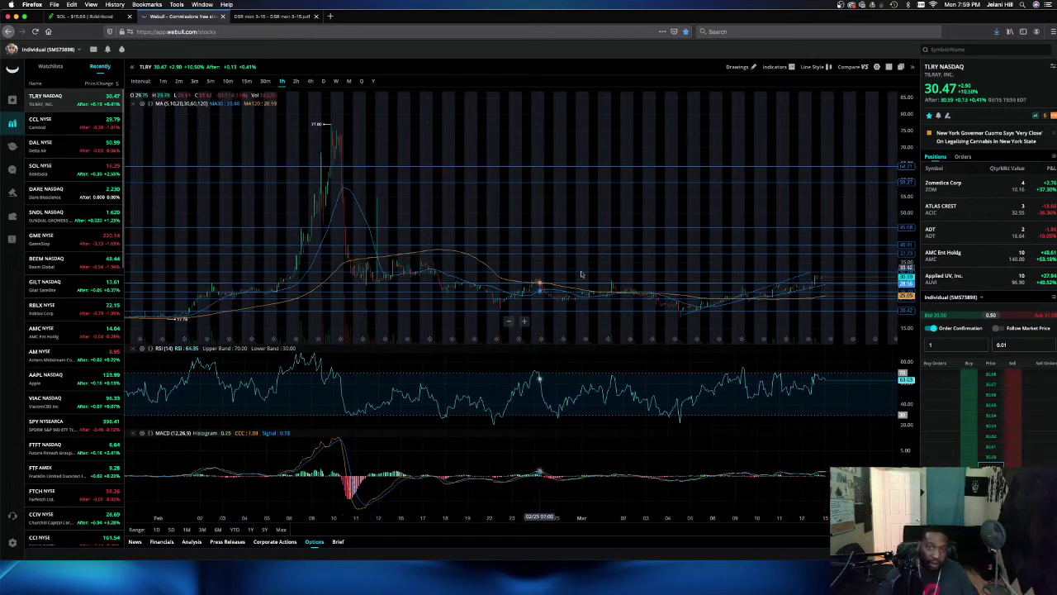
{"action": "scroll", "coordinate": [844, 293], "scroll_direction": "up", "scroll_amount": 3}
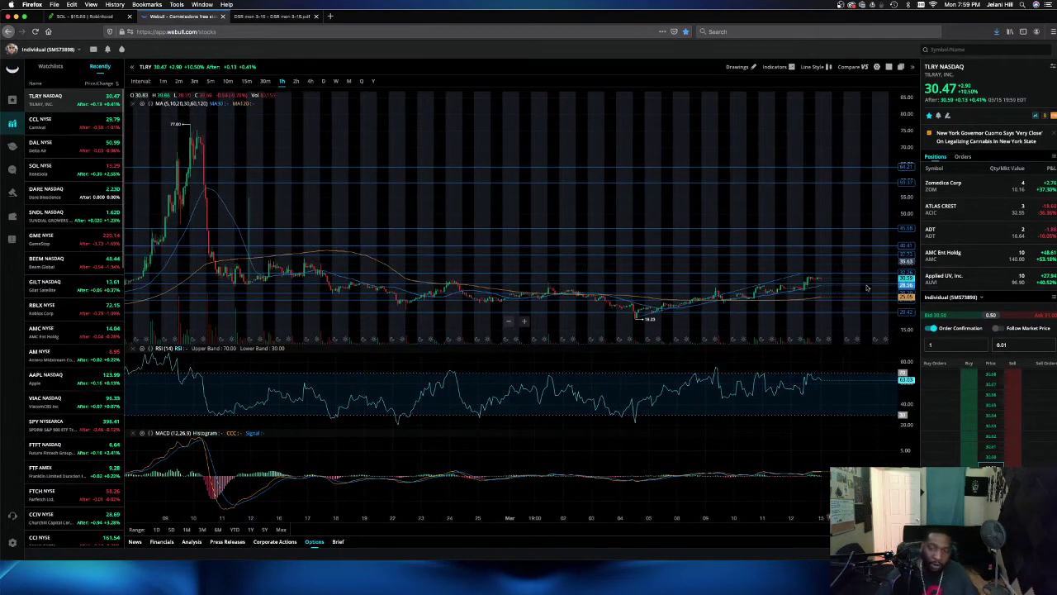
{"action": "scroll", "coordinate": [822, 300], "scroll_direction": "up", "scroll_amount": 5}
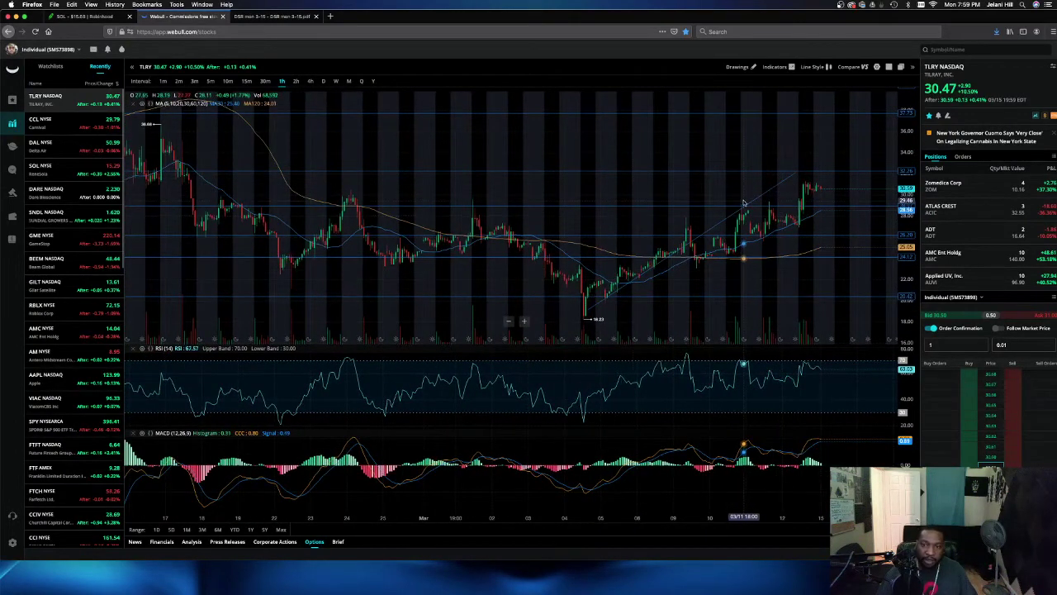
{"action": "left_click", "coordinate": [744, 206]}
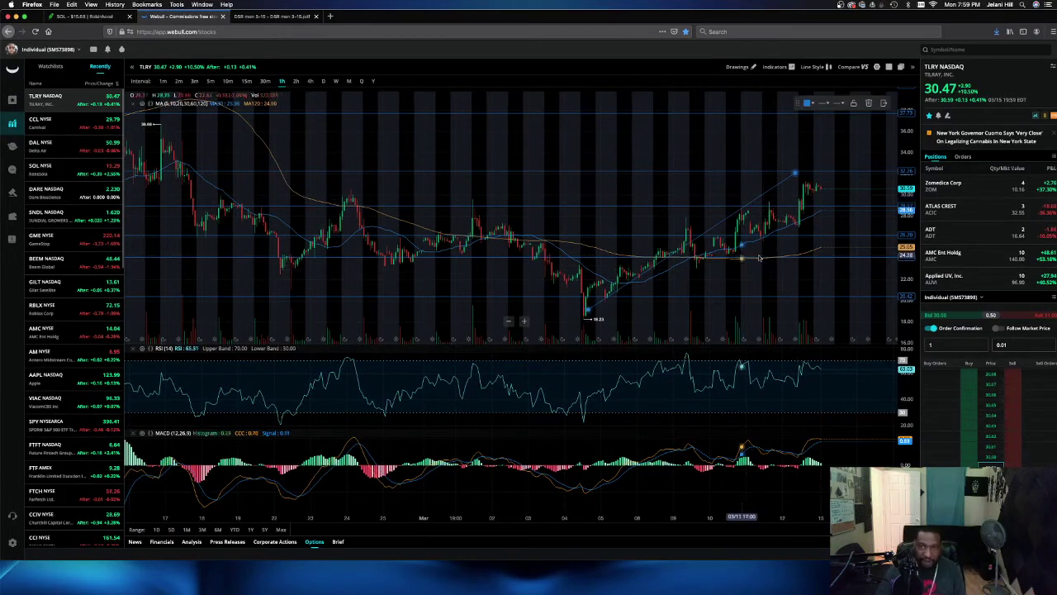
{"action": "left_click", "coordinate": [868, 103]}
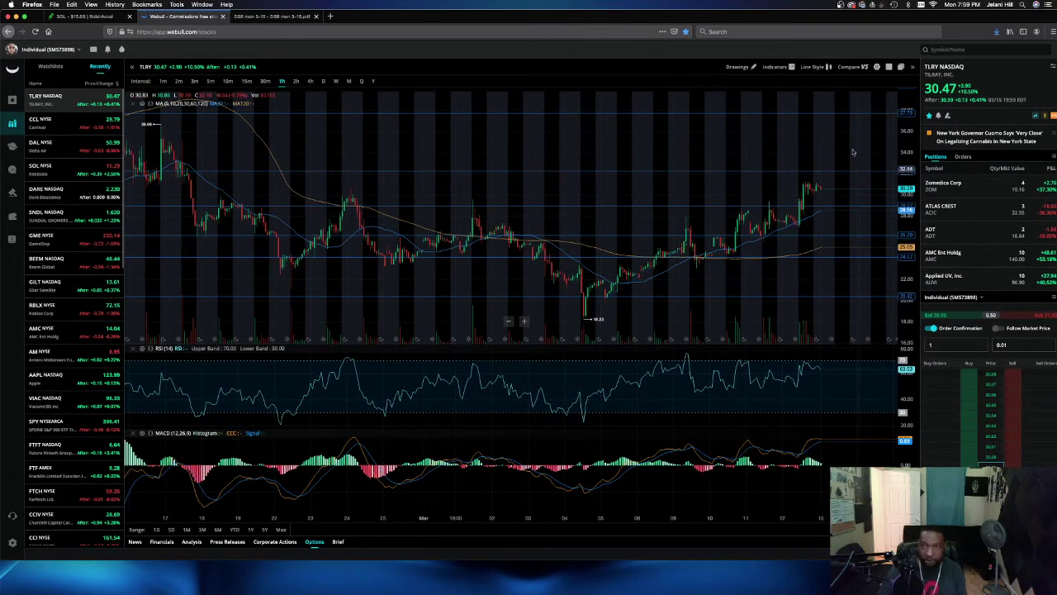
{"action": "left_click", "coordinate": [749, 74]}
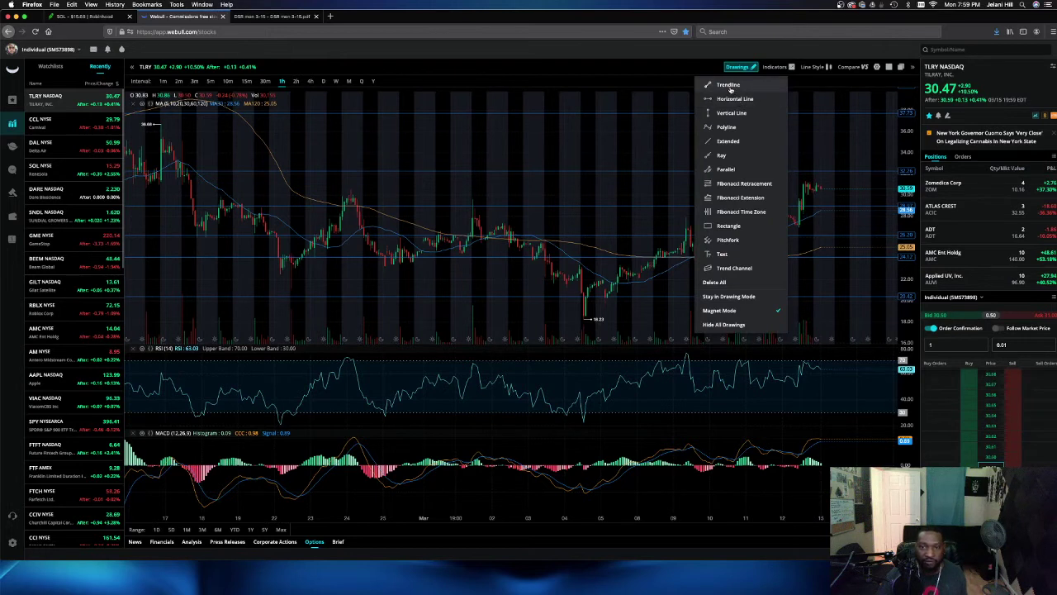
{"action": "left_click", "coordinate": [735, 96]}
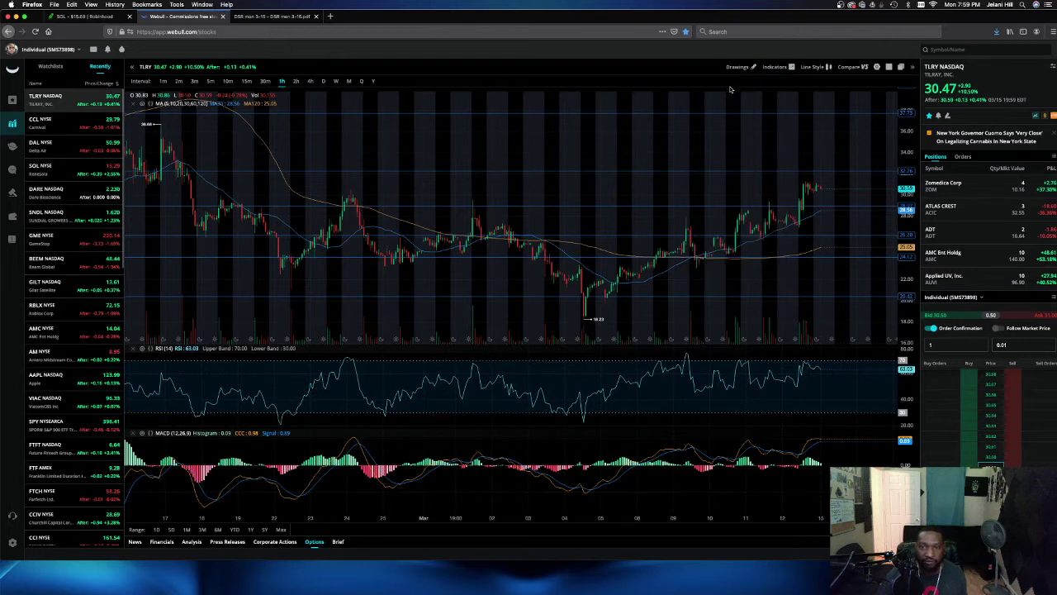
{"action": "left_click", "coordinate": [587, 316]}
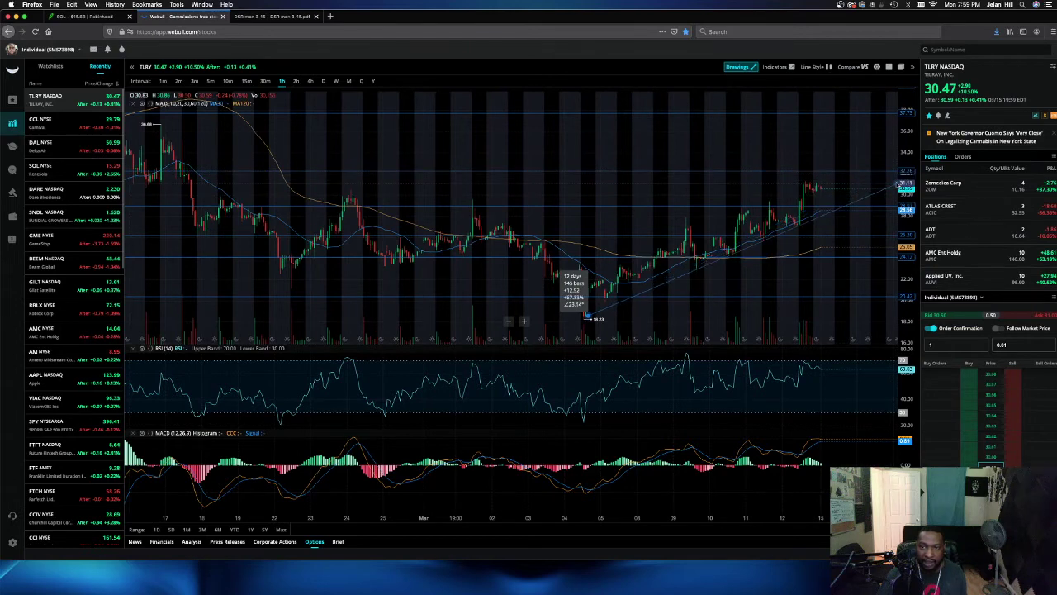
{"action": "left_click", "coordinate": [898, 184]}
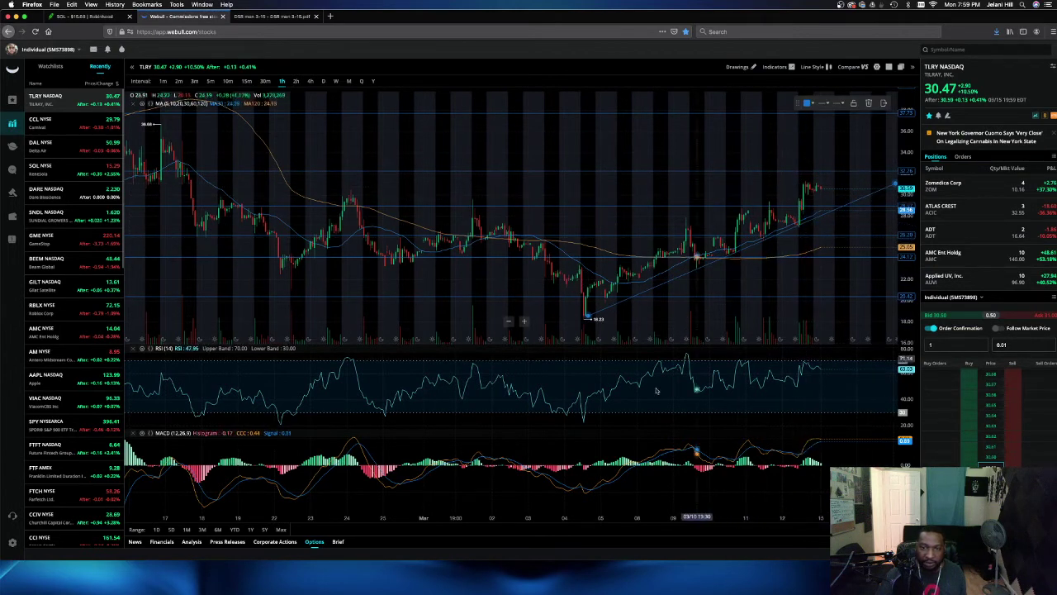
{"action": "left_click_drag", "start_coordinate": [734, 157], "coordinate": [605, 136]}
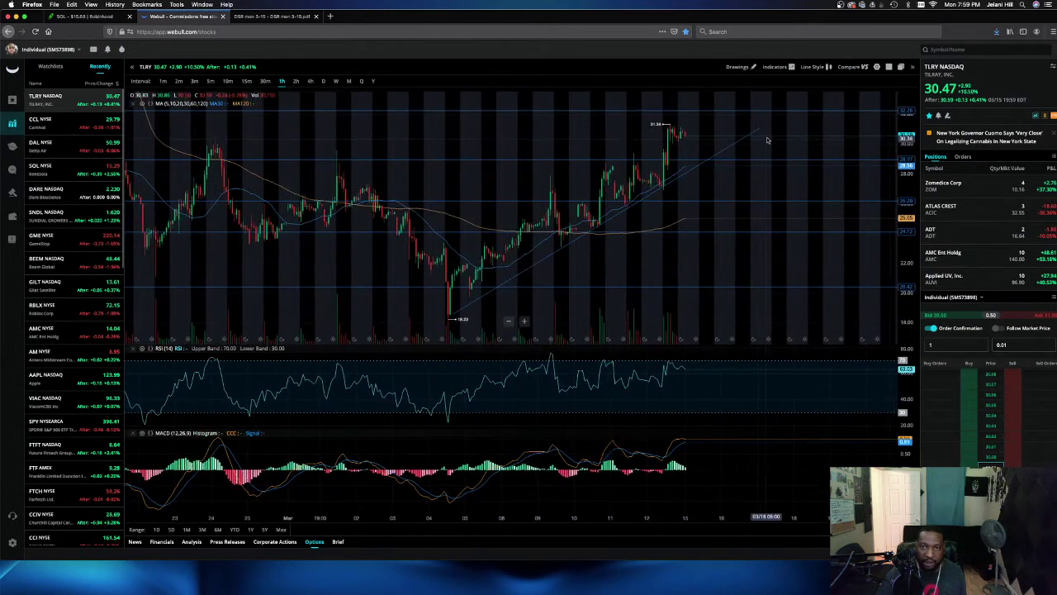
{"action": "left_click_drag", "start_coordinate": [452, 316], "coordinate": [488, 295]}
{"action": "left_click", "coordinate": [468, 315]}
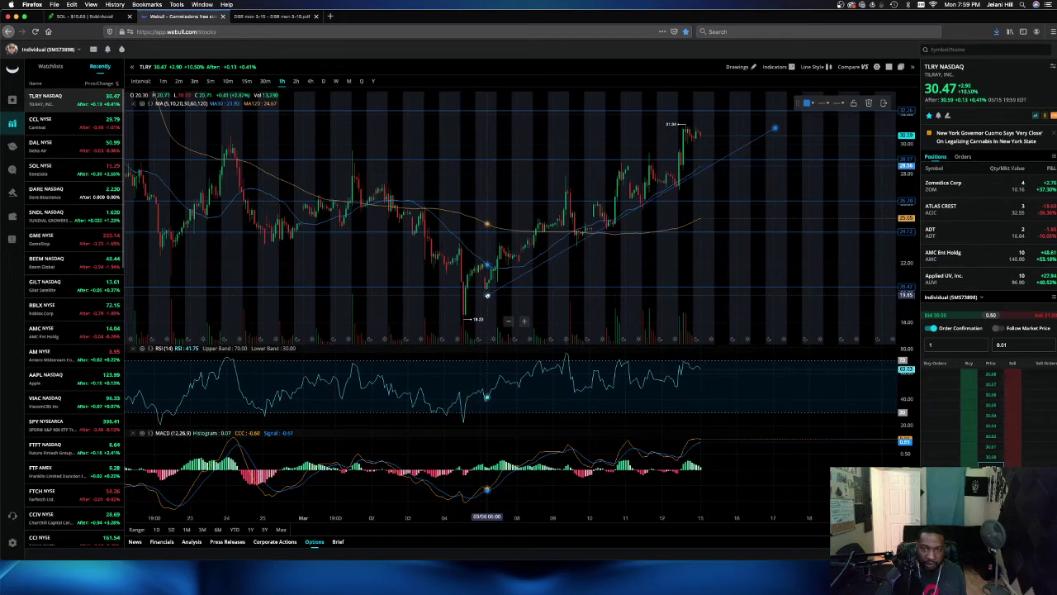
{"action": "scroll", "coordinate": [777, 184], "scroll_direction": "up", "scroll_amount": 3}
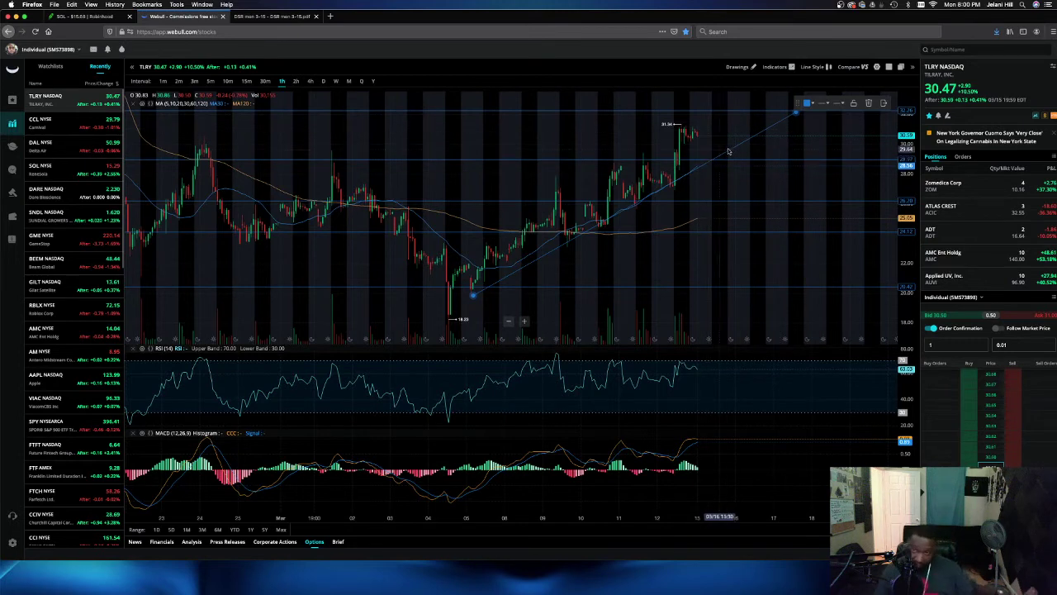
{"action": "scroll", "coordinate": [743, 157], "scroll_direction": "down", "scroll_amount": 2}
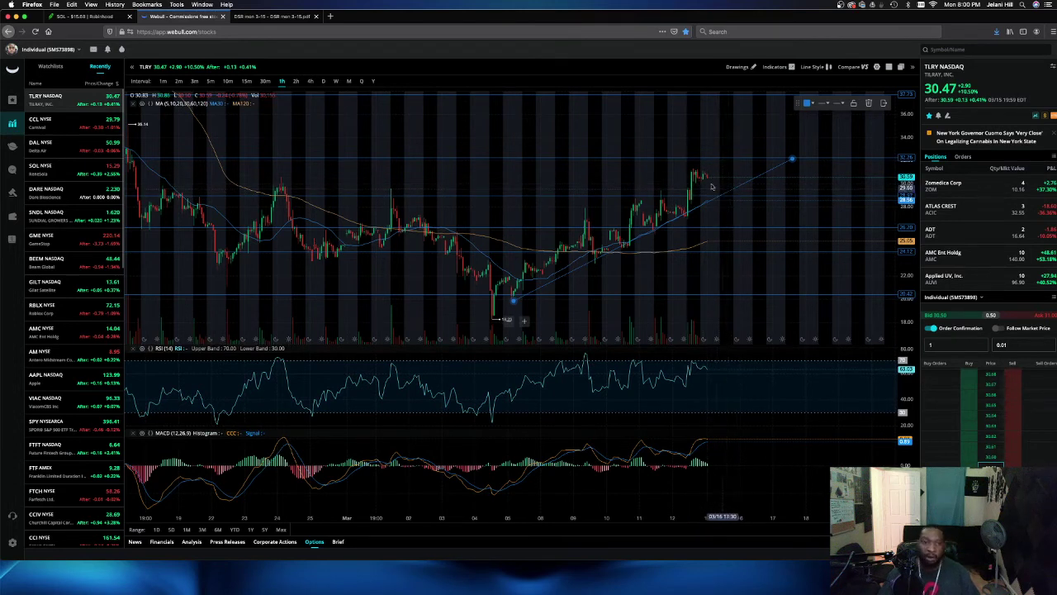
Step: Load Churchill Capital Corp IV (CCIV) and zoom its hourly chart
{"action": "left_click", "coordinate": [957, 48]}
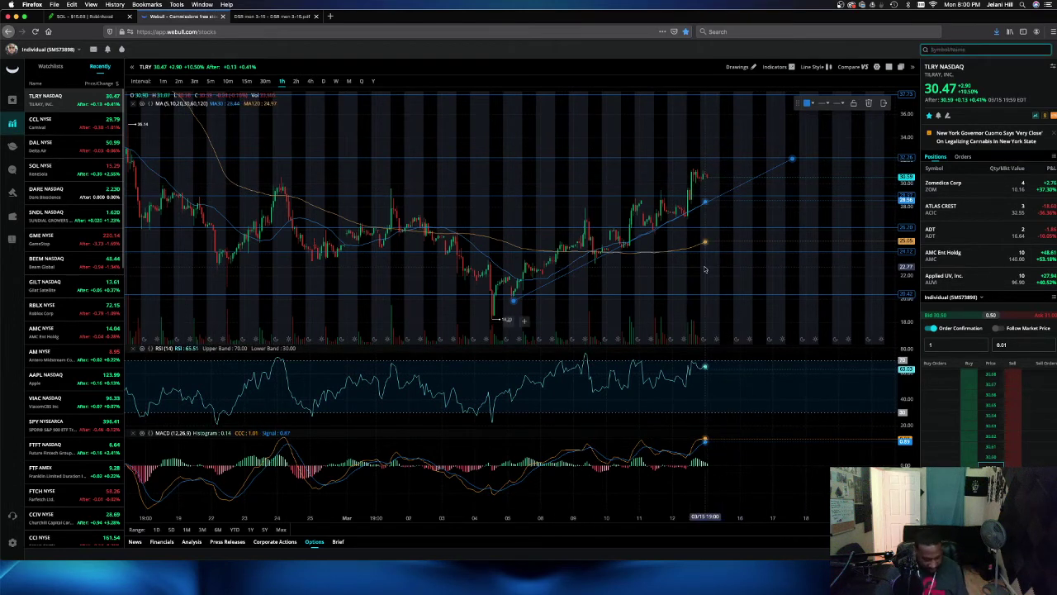
{"action": "type", "text": "CCIV"}
{"action": "key", "text": "Return"}
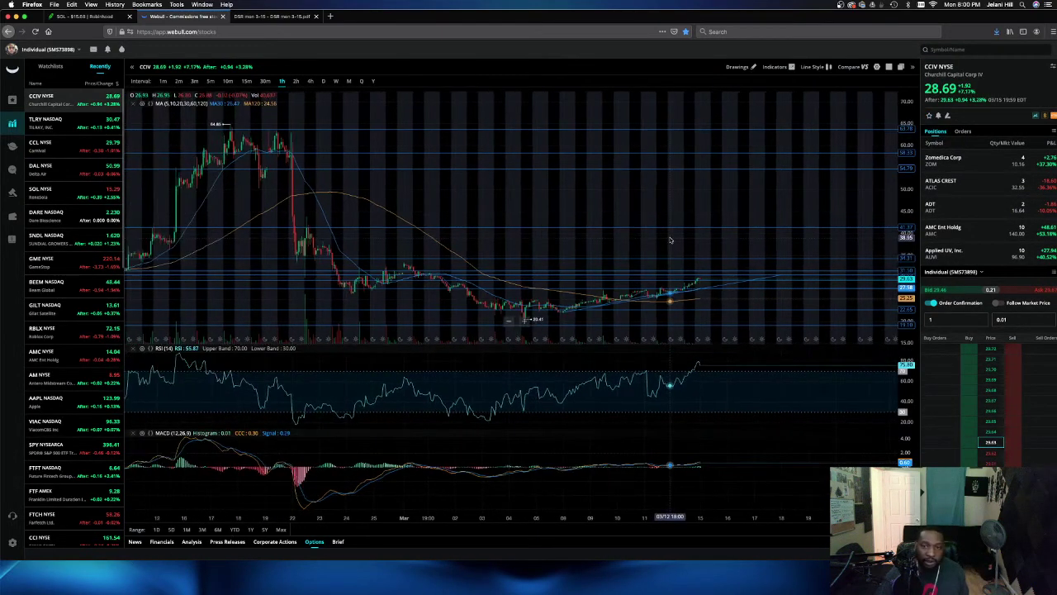
{"action": "scroll", "coordinate": [671, 239], "scroll_direction": "up", "scroll_amount": 5}
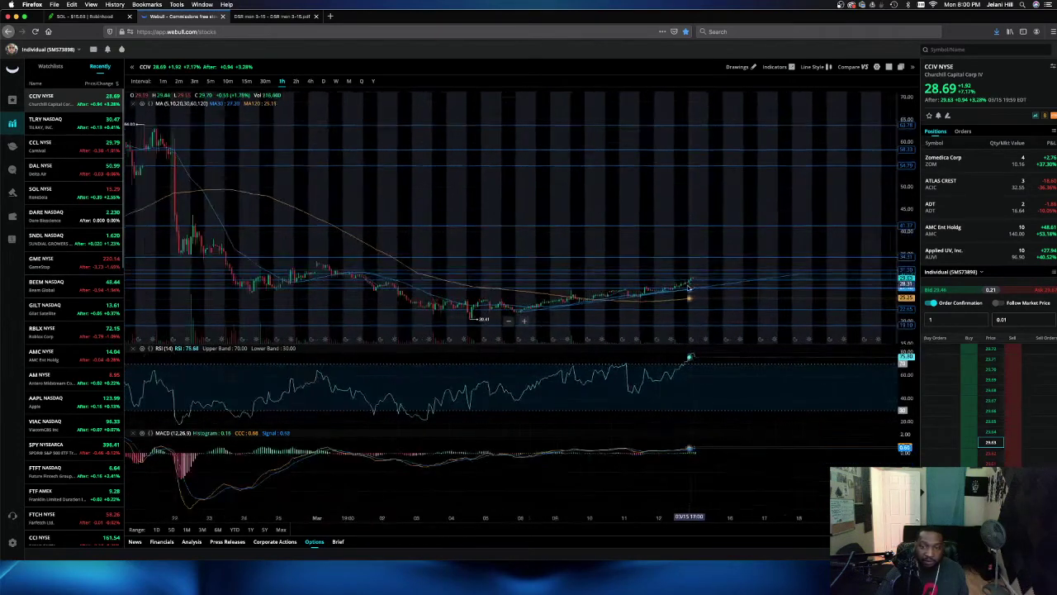
{"action": "scroll", "coordinate": [688, 297], "scroll_direction": "up", "scroll_amount": 6}
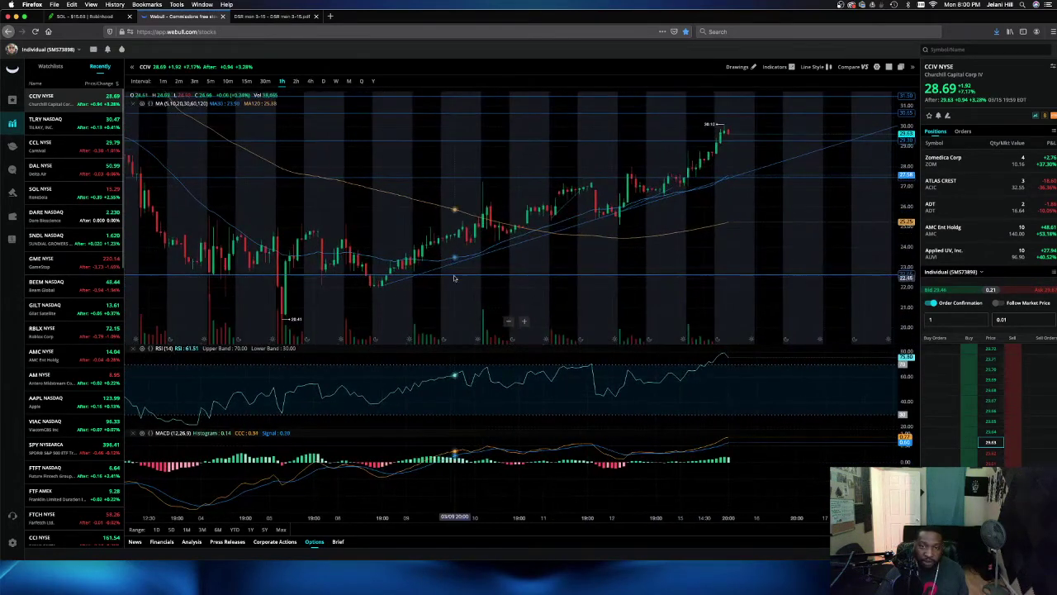
{"action": "scroll", "coordinate": [796, 203], "scroll_direction": "down", "scroll_amount": 4}
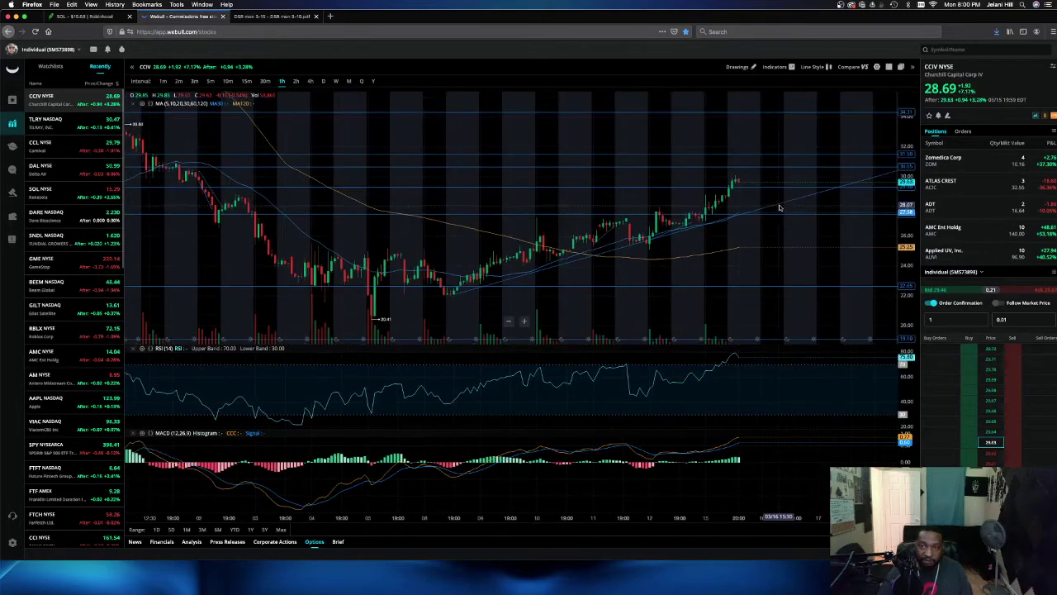
{"action": "scroll", "coordinate": [748, 189], "scroll_direction": "down", "scroll_amount": 3}
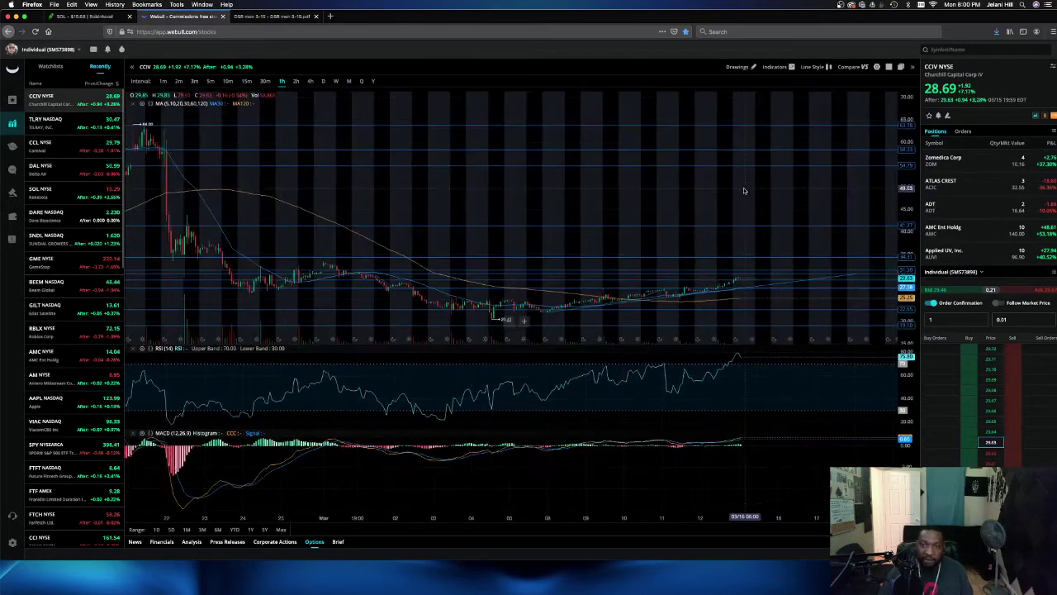
{"action": "scroll", "coordinate": [739, 248], "scroll_direction": "up", "scroll_amount": 4}
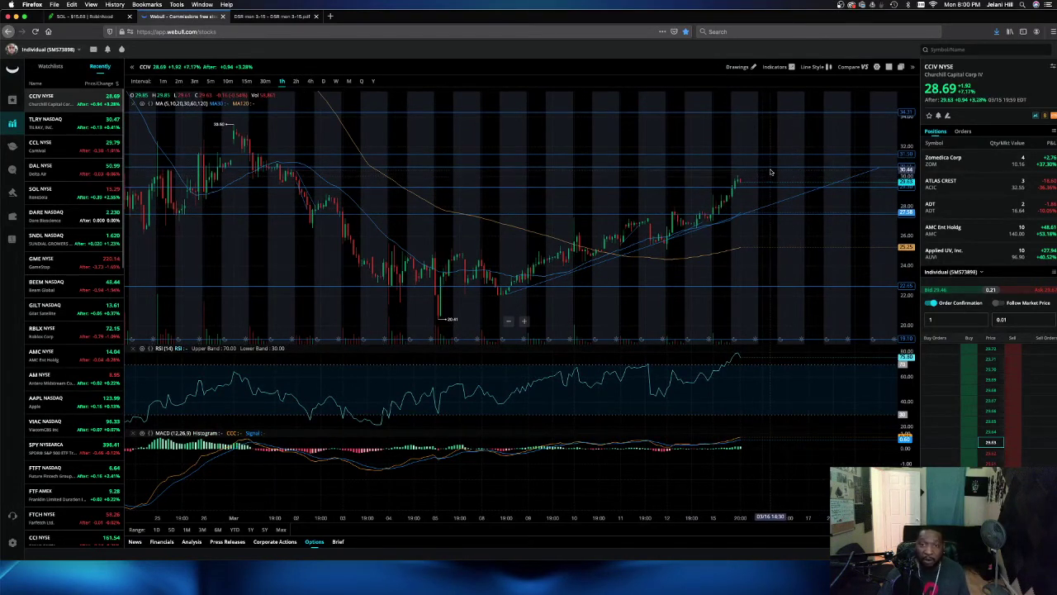
Step: Pan the CCIV chart toward later dates to review the rising trendline
{"action": "scroll", "coordinate": [710, 244], "scroll_direction": "down", "scroll_amount": 3}
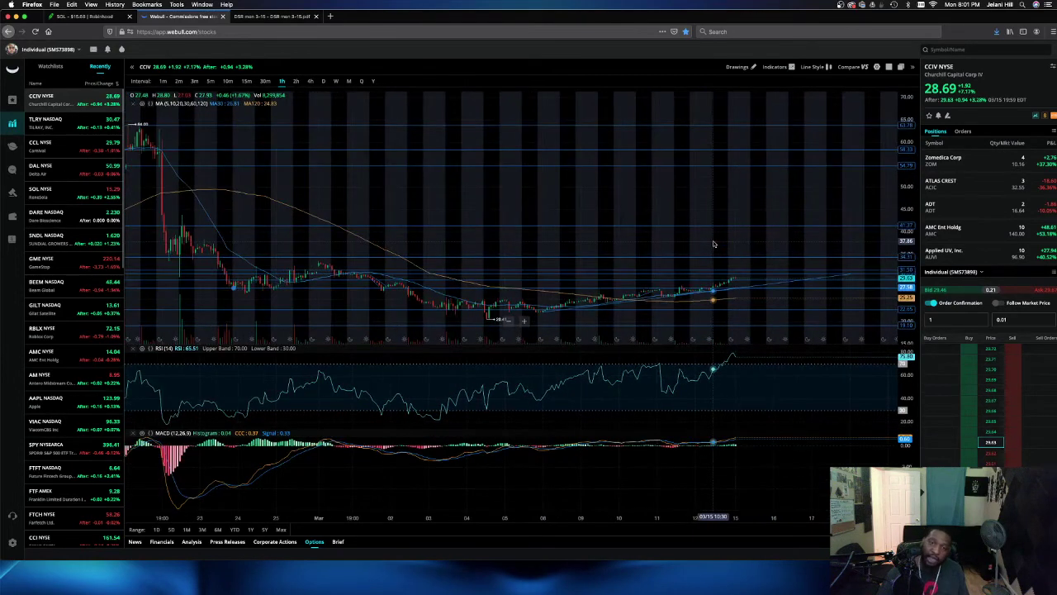
{"action": "scroll", "coordinate": [507, 229], "scroll_direction": "down", "scroll_amount": 2}
{"action": "scroll", "coordinate": [362, 166], "scroll_direction": "left", "scroll_amount": 5}
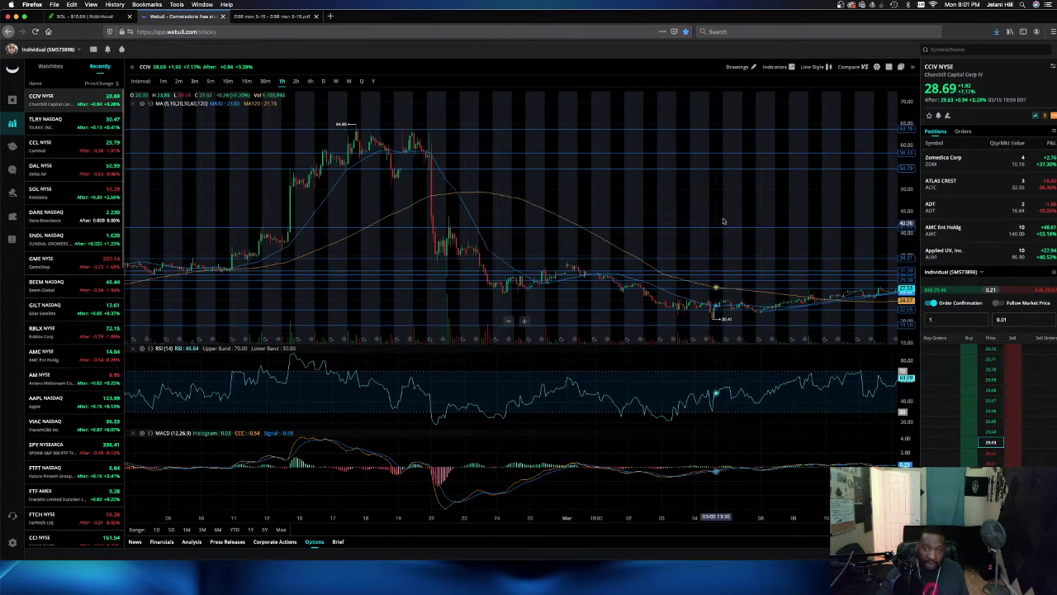
{"action": "left_click_drag", "start_coordinate": [764, 194], "coordinate": [677, 206]}
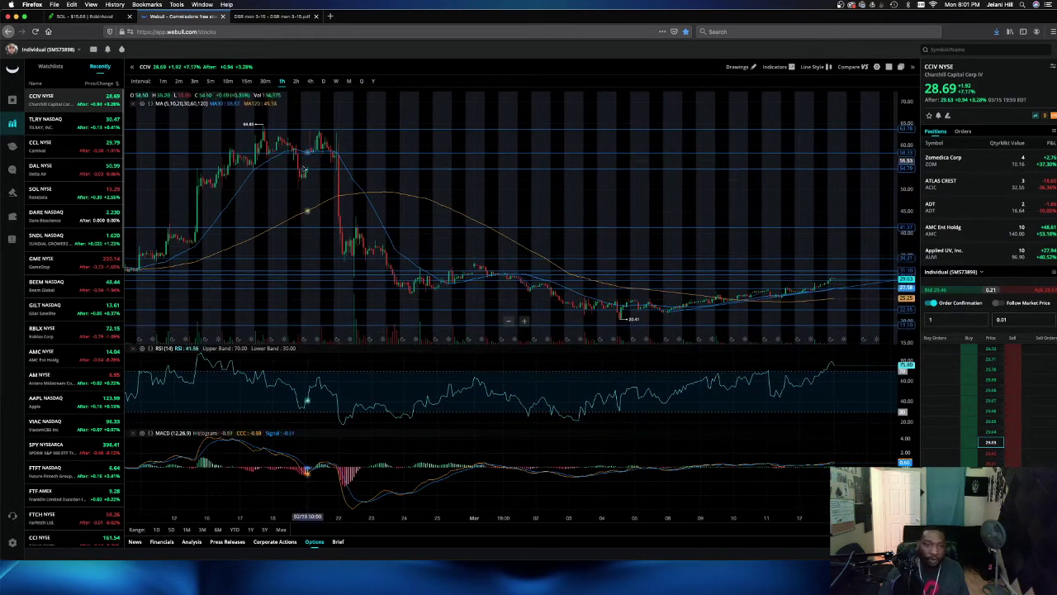
{"action": "scroll", "coordinate": [471, 214], "scroll_direction": "down", "scroll_amount": 2}
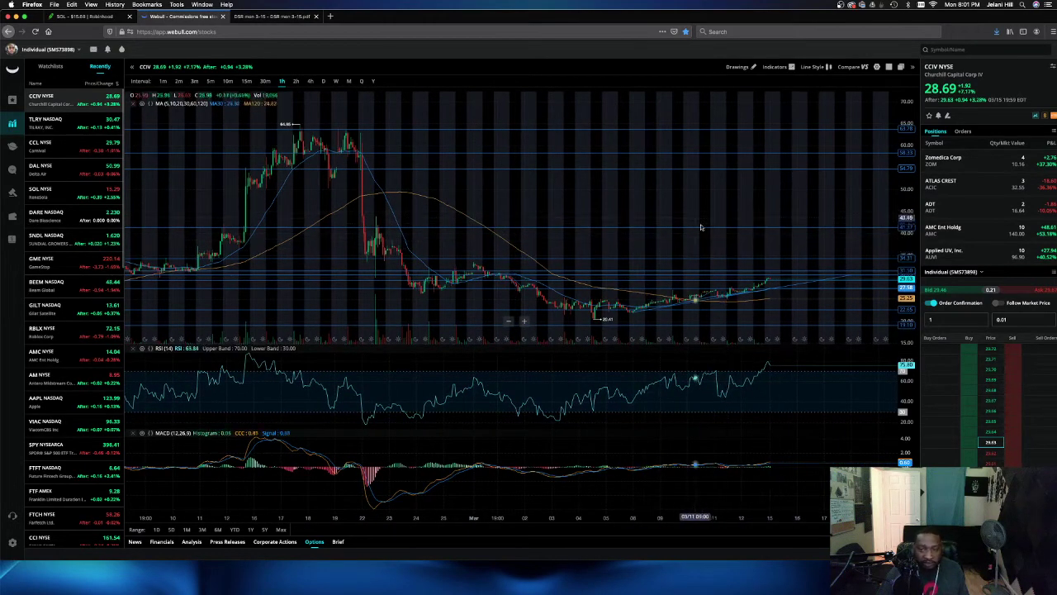
{"action": "scroll", "coordinate": [795, 254], "scroll_direction": "down", "scroll_amount": 1}
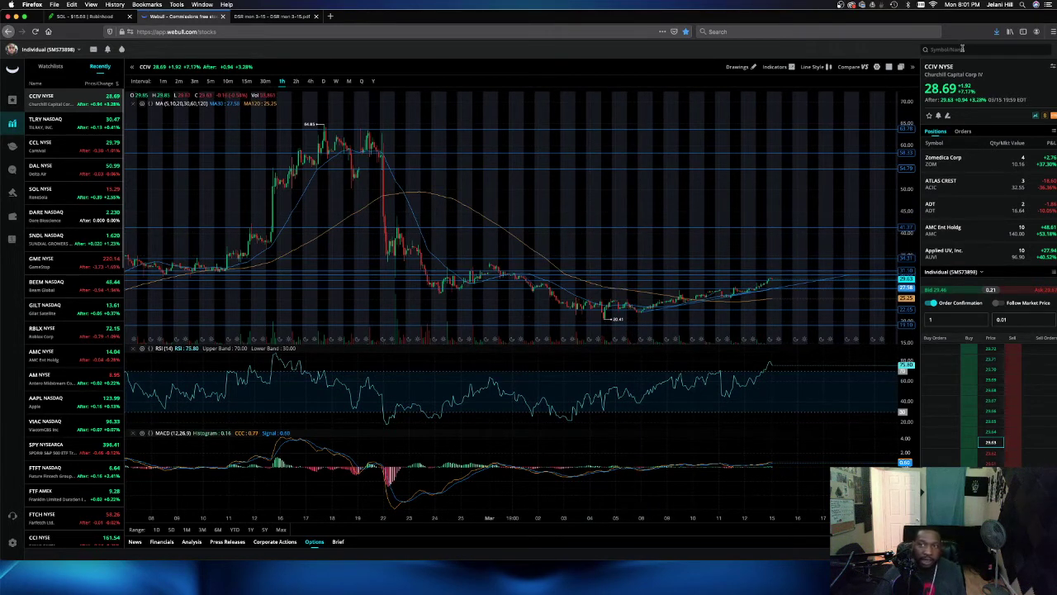
Step: Load Rocket Companies (RKT) at 25.80 and show its last five days in 5-minute candles
{"action": "type", "text": "RKT"}
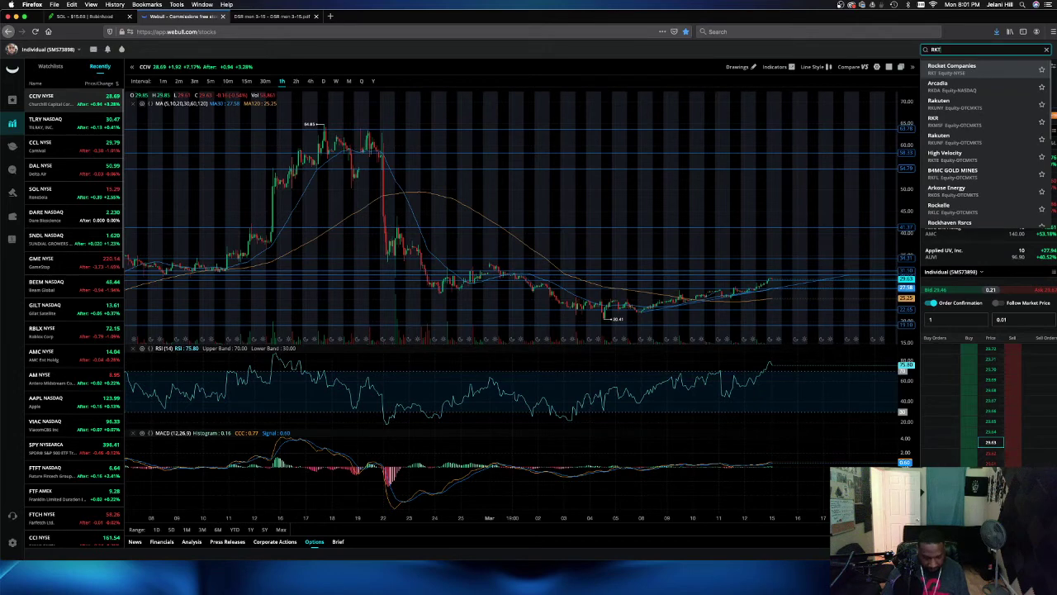
{"action": "key", "text": "Return"}
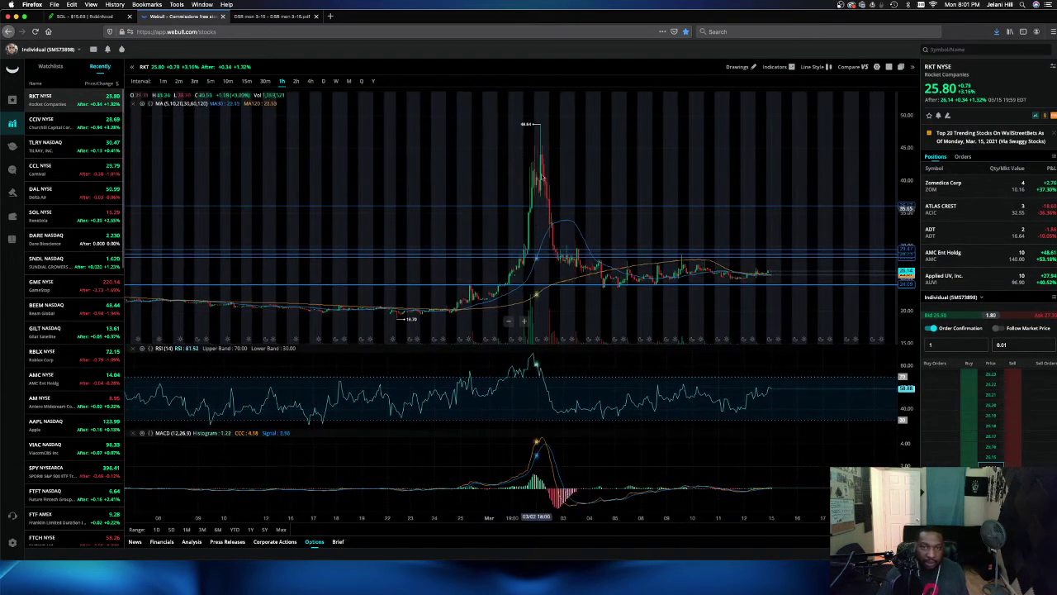
{"action": "left_click_drag", "start_coordinate": [589, 285], "coordinate": [397, 281]}
{"action": "scroll", "coordinate": [487, 376], "scroll_direction": "up", "scroll_amount": 2}
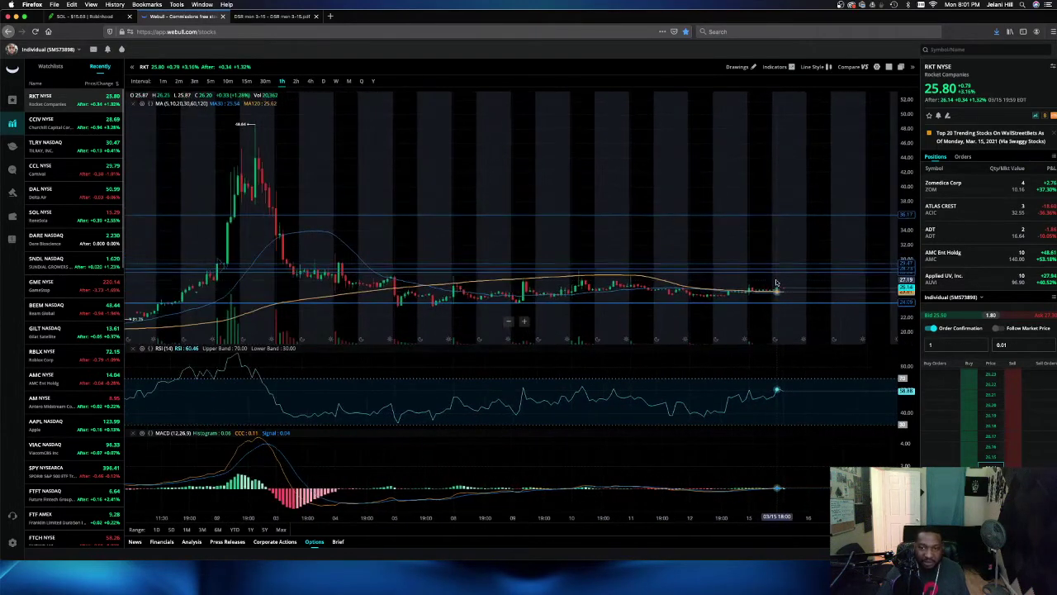
{"action": "left_click", "coordinate": [171, 529]}
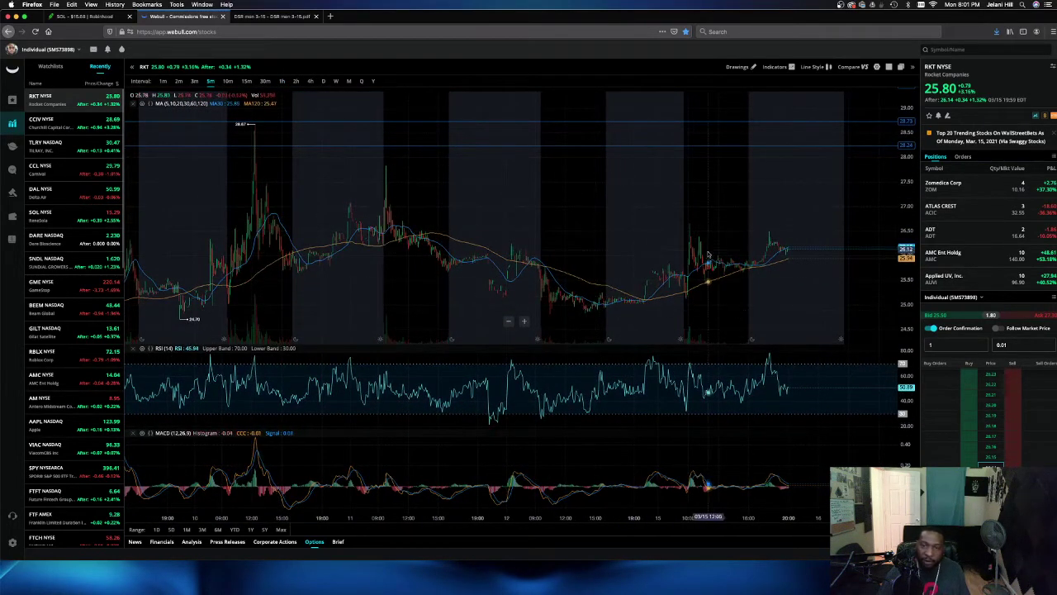
{"action": "scroll", "coordinate": [628, 289], "scroll_direction": "down", "scroll_amount": 5}
{"action": "scroll", "coordinate": [543, 255], "scroll_direction": "down", "scroll_amount": 1}
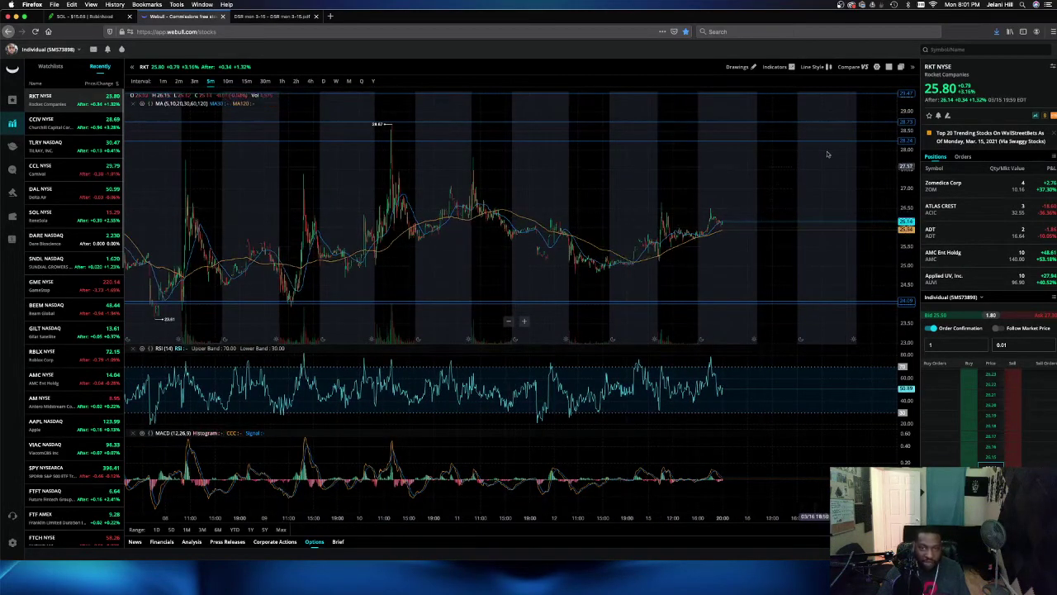
Step: Draw a horizontal support line on the RKT 5D chart and settle it at about 25.52
{"action": "left_click", "coordinate": [739, 68]}
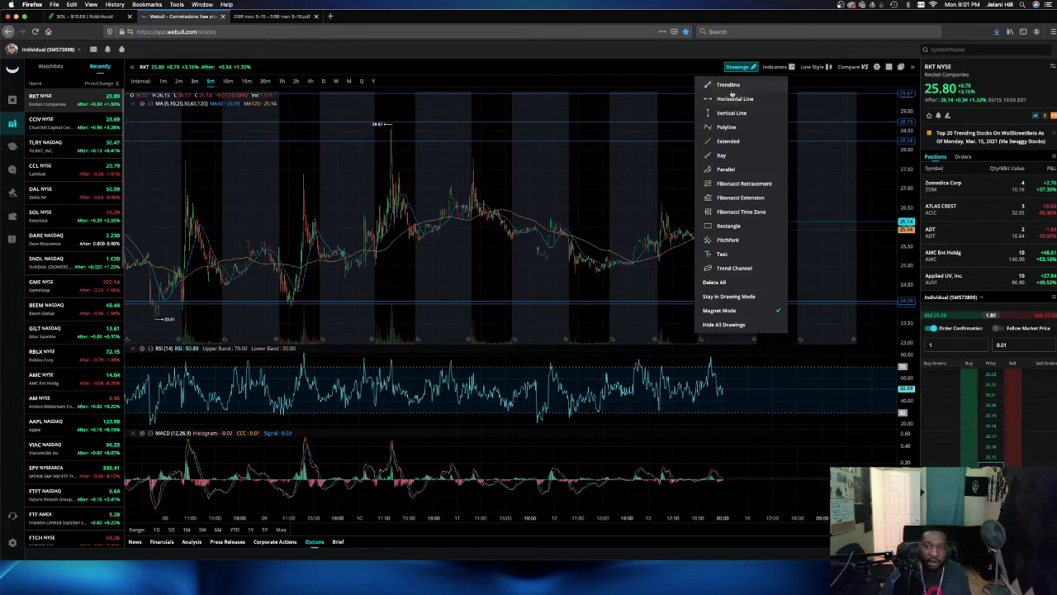
{"action": "left_click", "coordinate": [732, 99]}
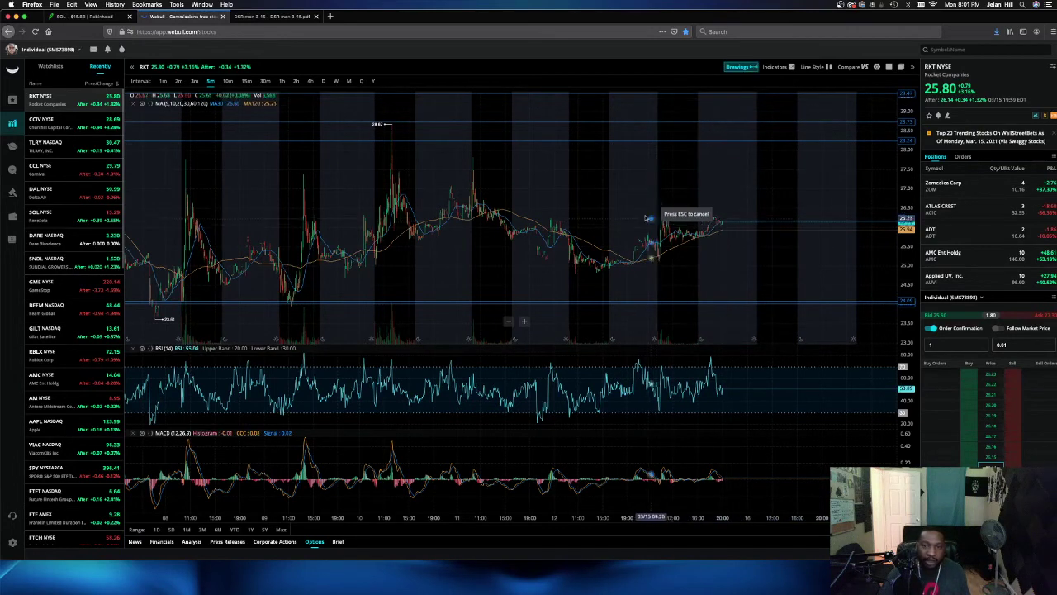
{"action": "left_click", "coordinate": [260, 244]}
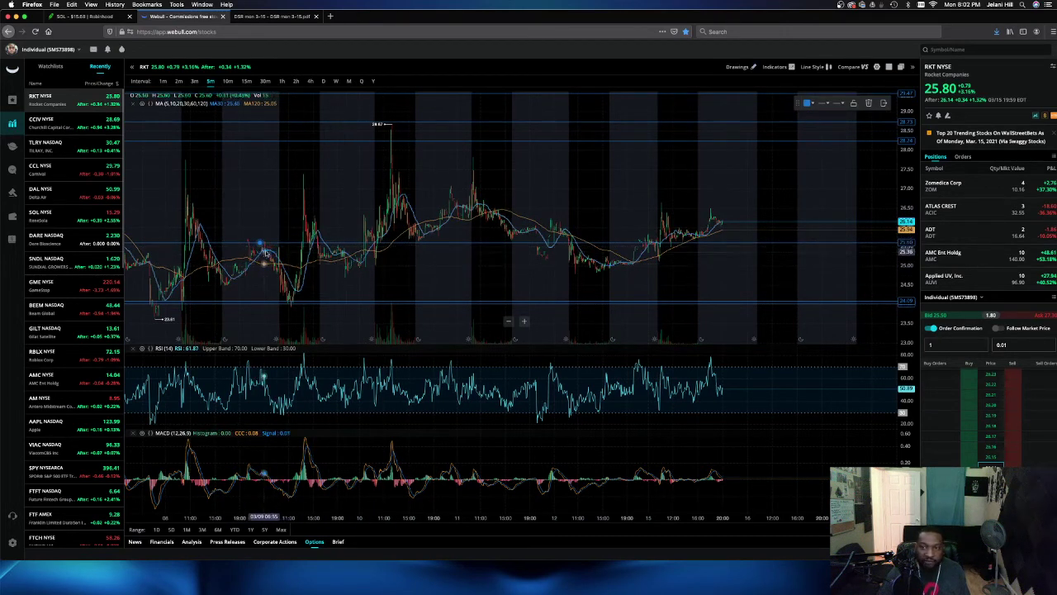
{"action": "left_click_drag", "start_coordinate": [261, 244], "coordinate": [260, 246]}
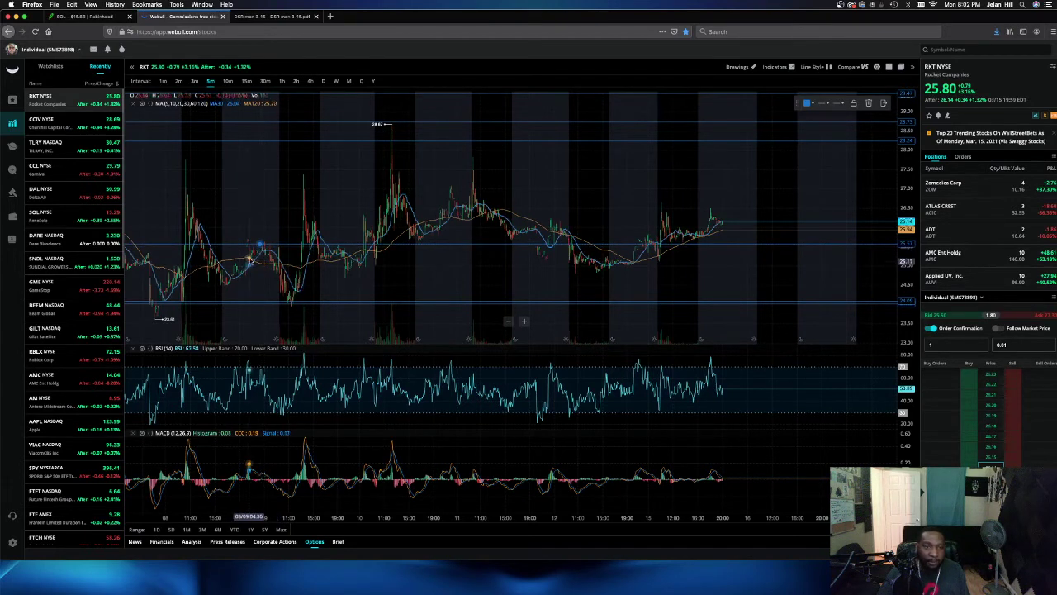
{"action": "left_click_drag", "start_coordinate": [260, 246], "coordinate": [685, 245]}
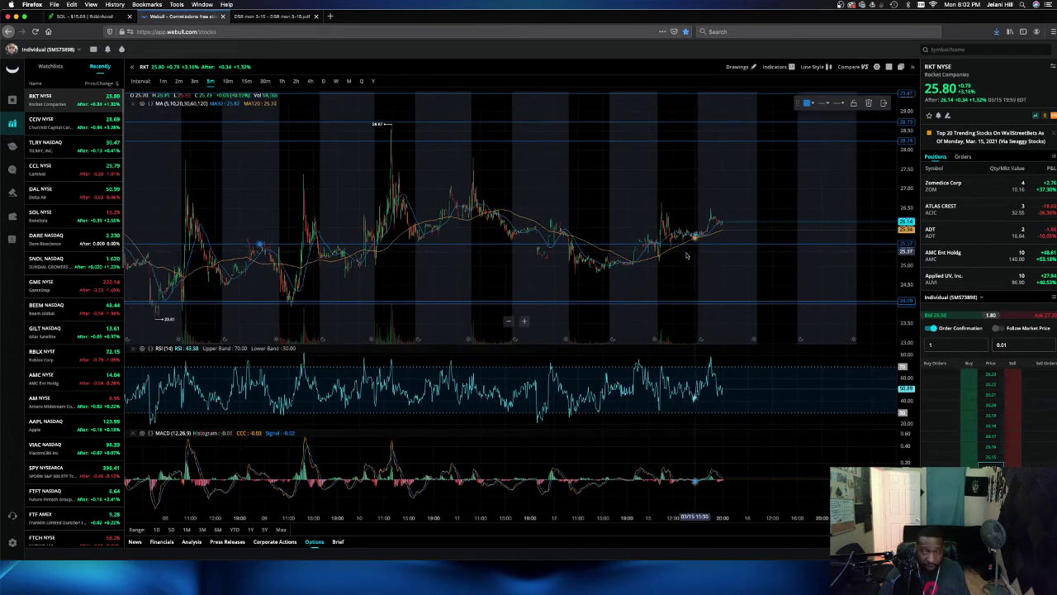
Step: Draw a rising trend line from the recent low toward the upper right, then review the lines
{"action": "left_click", "coordinate": [744, 69]}
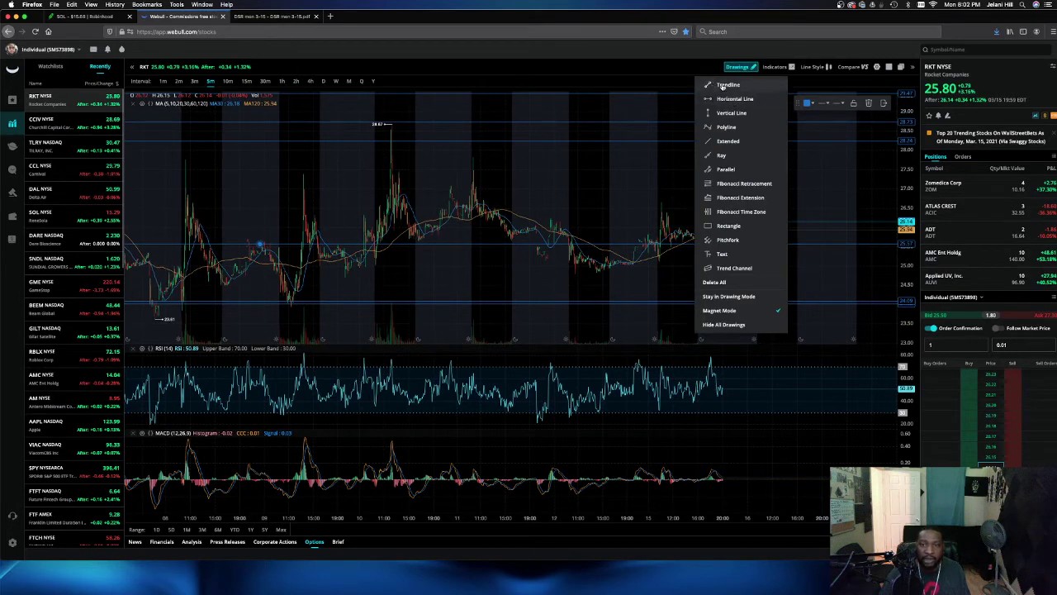
{"action": "left_click", "coordinate": [723, 86]}
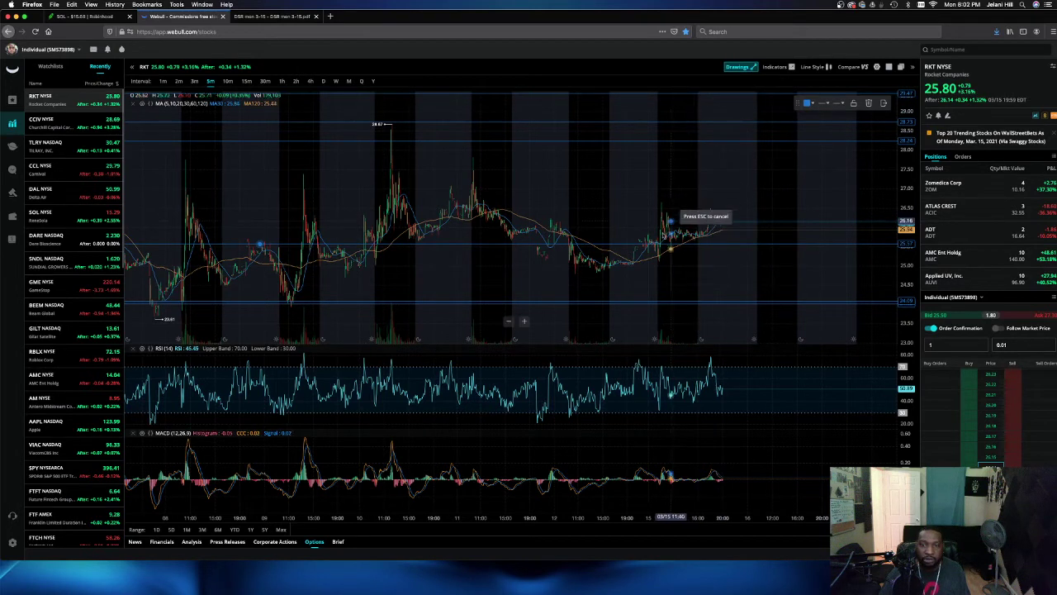
{"action": "left_click", "coordinate": [635, 266]}
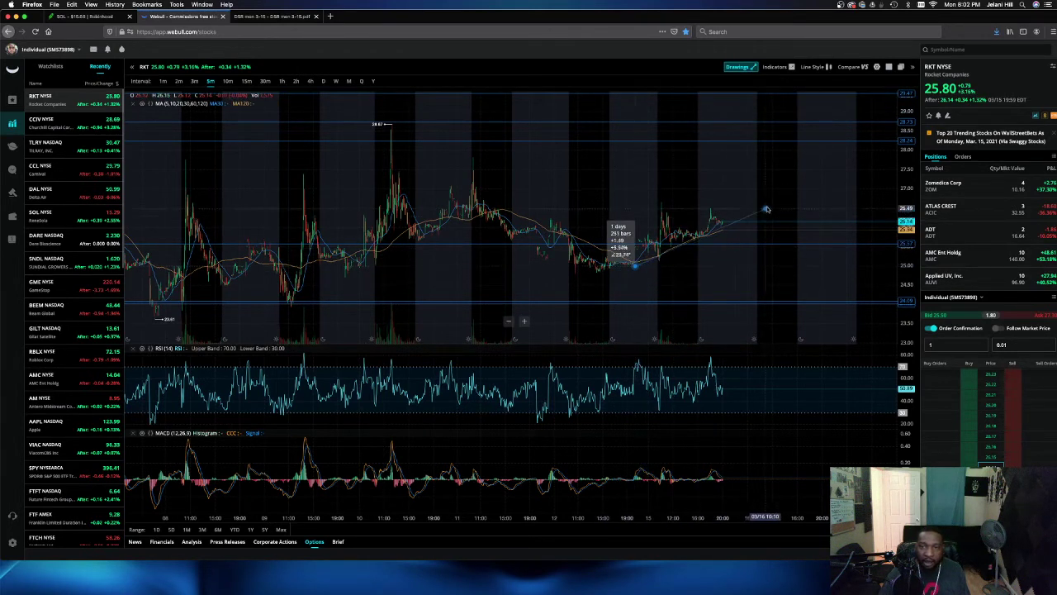
{"action": "left_click", "coordinate": [807, 189]}
{"action": "scroll", "coordinate": [702, 244], "scroll_direction": "up", "scroll_amount": 5}
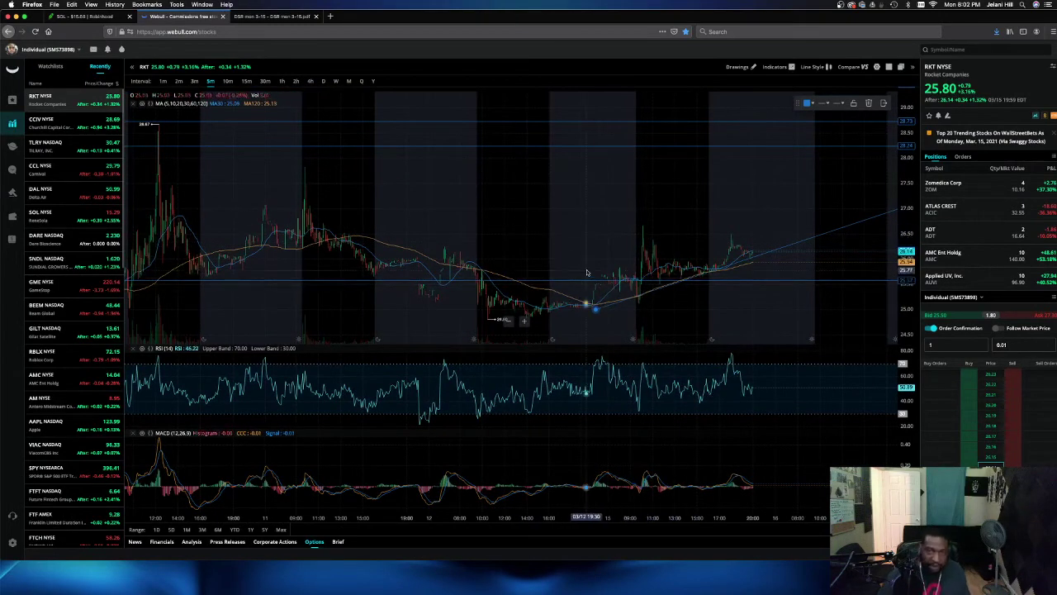
{"action": "scroll", "coordinate": [589, 302], "scroll_direction": "down", "scroll_amount": 2}
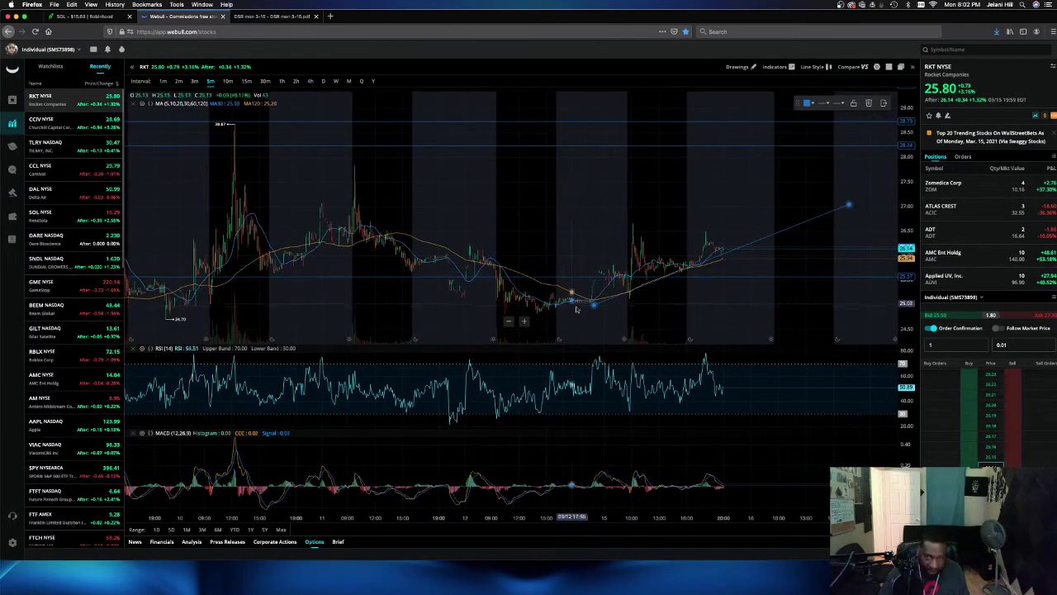
{"action": "scroll", "coordinate": [662, 296], "scroll_direction": "down", "scroll_amount": 1}
{"action": "scroll", "coordinate": [663, 296], "scroll_direction": "up", "scroll_amount": 1}
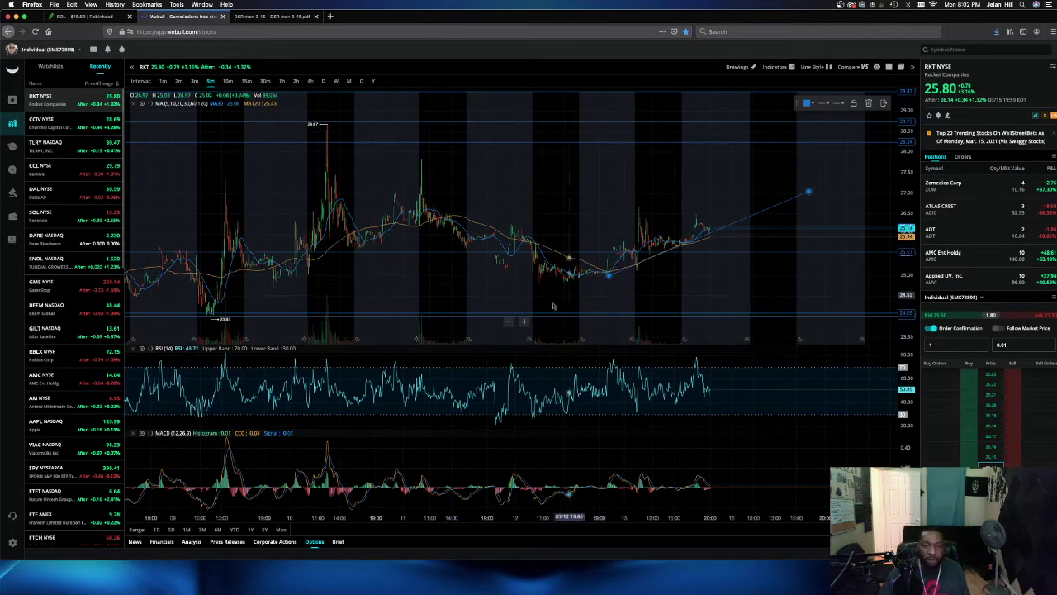
{"action": "scroll", "coordinate": [584, 254], "scroll_direction": "down", "scroll_amount": 2}
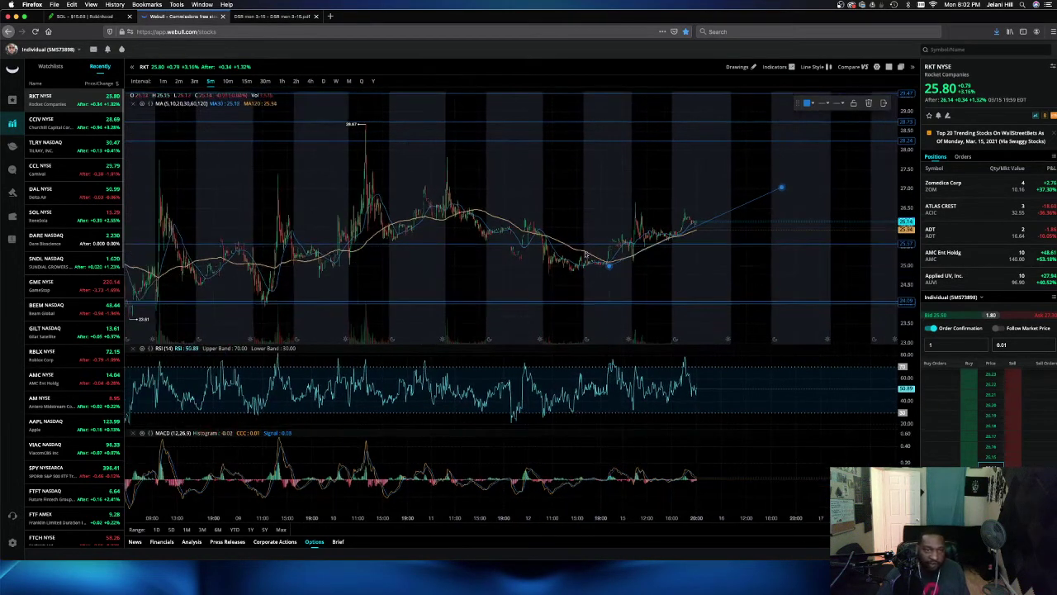
Step: Switch RKT to the 3M range of 2-hour candles and focus on the early-March spike to 48.64
{"action": "left_click", "coordinate": [202, 530]}
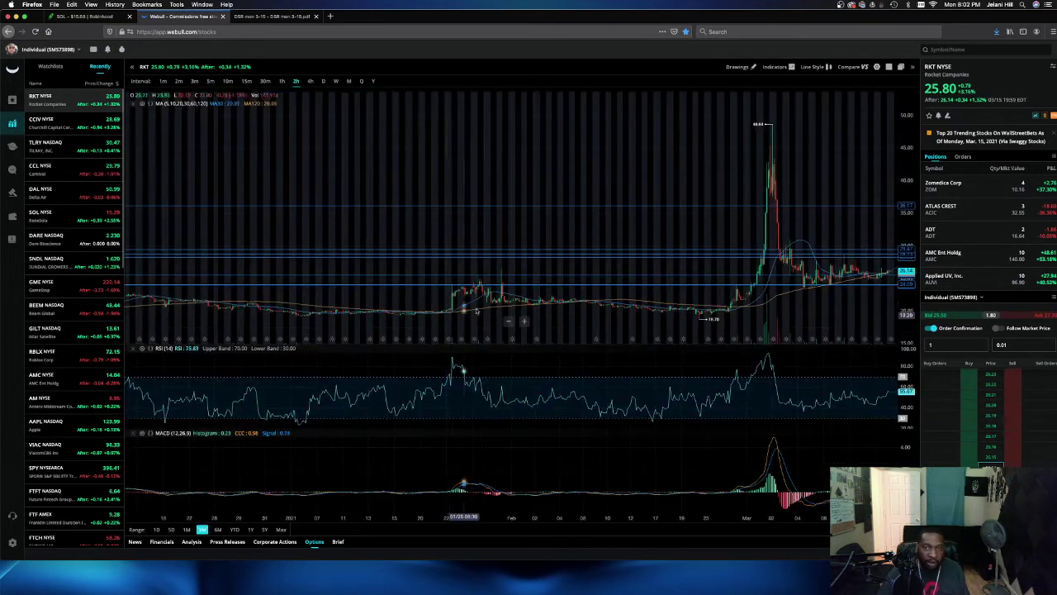
{"action": "scroll", "coordinate": [620, 171], "scroll_direction": "right", "scroll_amount": 2}
{"action": "scroll", "coordinate": [620, 171], "scroll_direction": "right", "scroll_amount": 3}
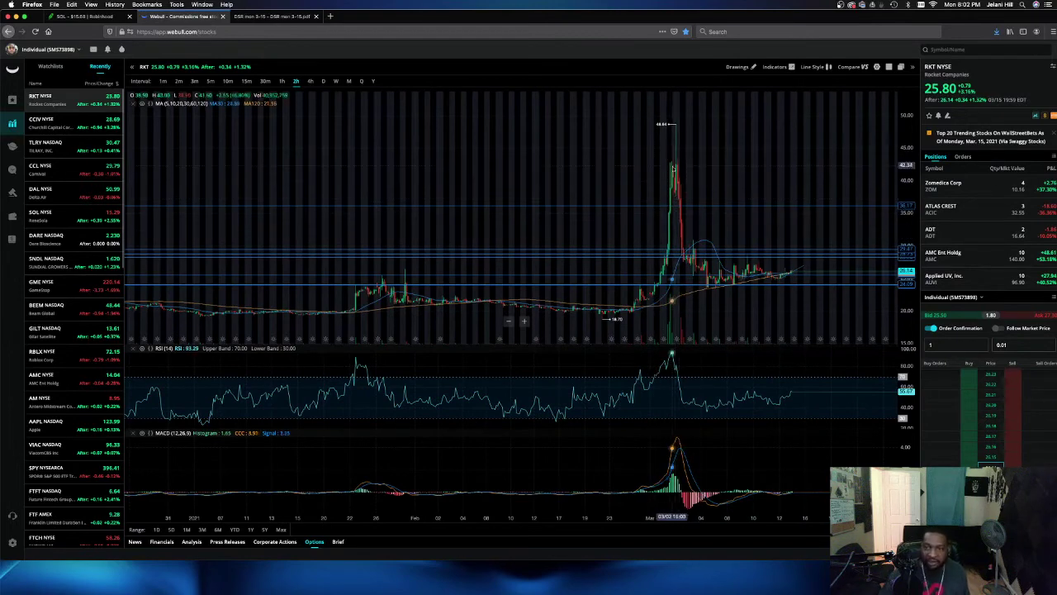
{"action": "scroll", "coordinate": [671, 171], "scroll_direction": "right", "scroll_amount": 5}
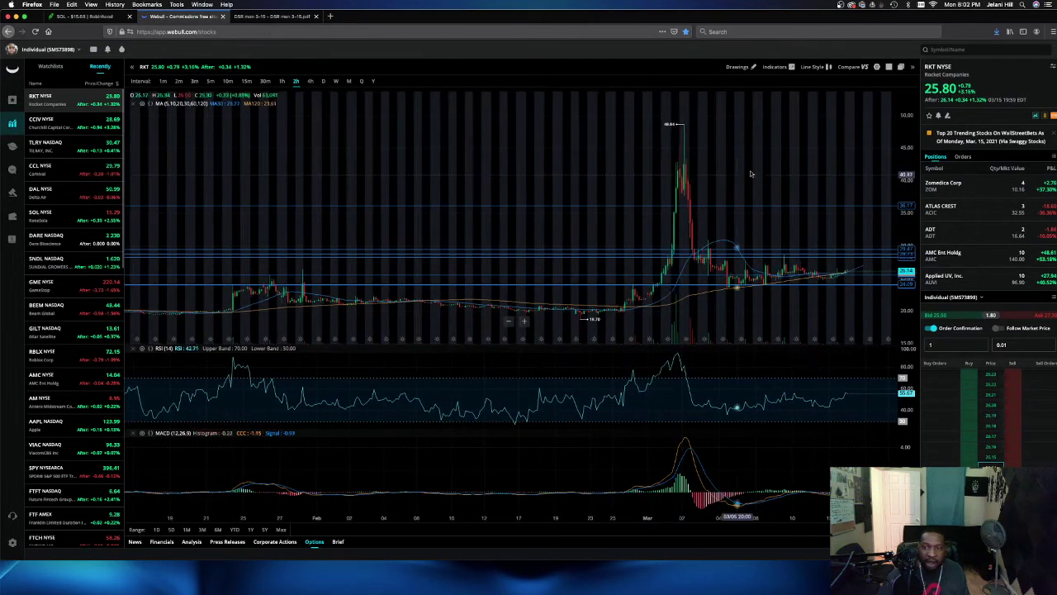
{"action": "scroll", "coordinate": [745, 170], "scroll_direction": "right", "scroll_amount": 5}
{"action": "scroll", "coordinate": [735, 231], "scroll_direction": "up", "scroll_amount": 3}
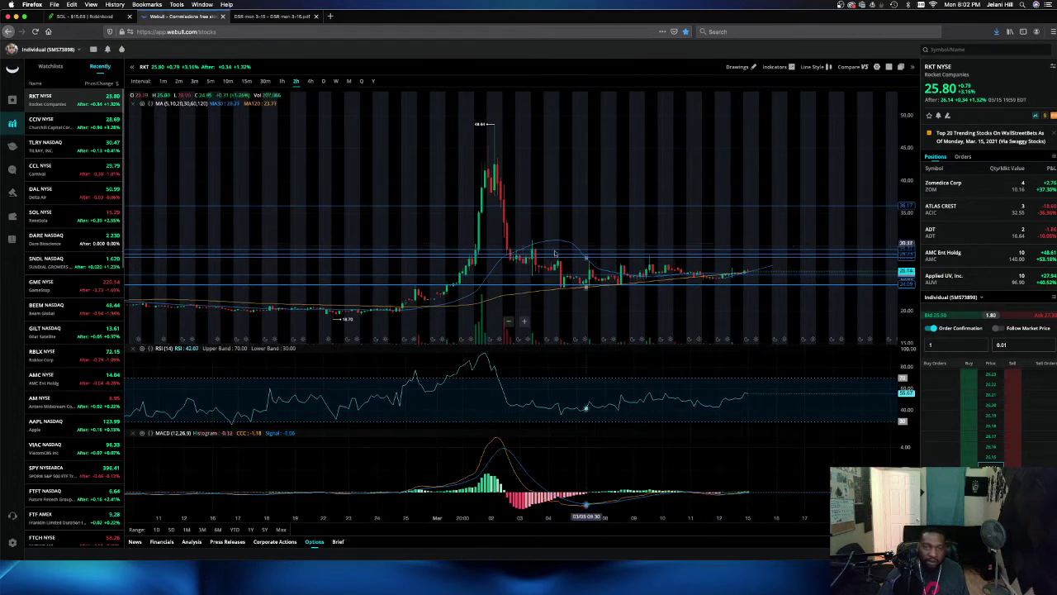
Step: Advance the PDF deck to slide 10, 'YOLO Stocks Update', then return to the Webull chart
{"action": "left_click", "coordinate": [280, 18]}
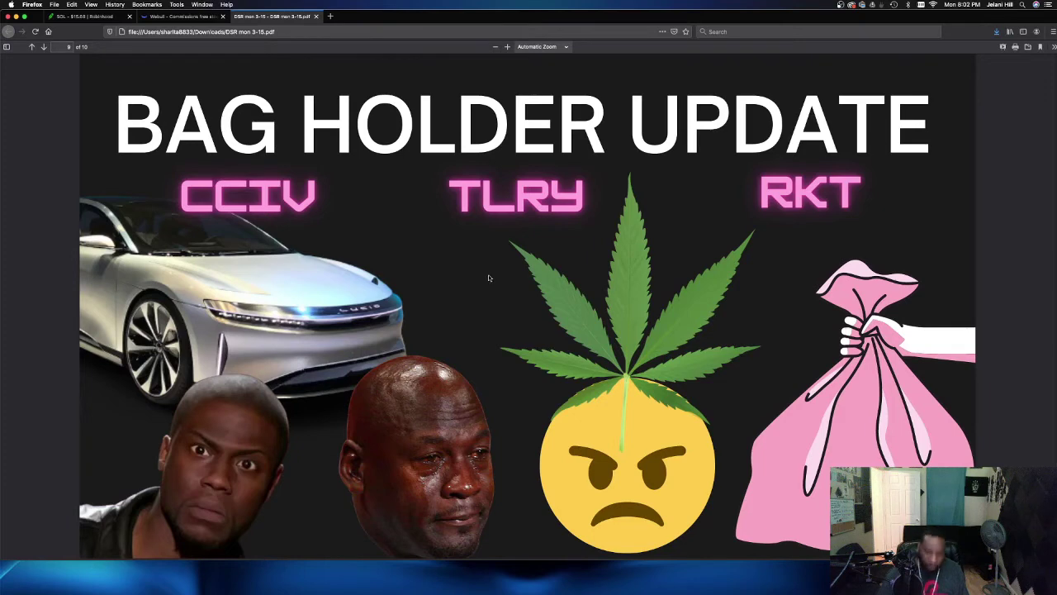
{"action": "key", "text": "Right"}
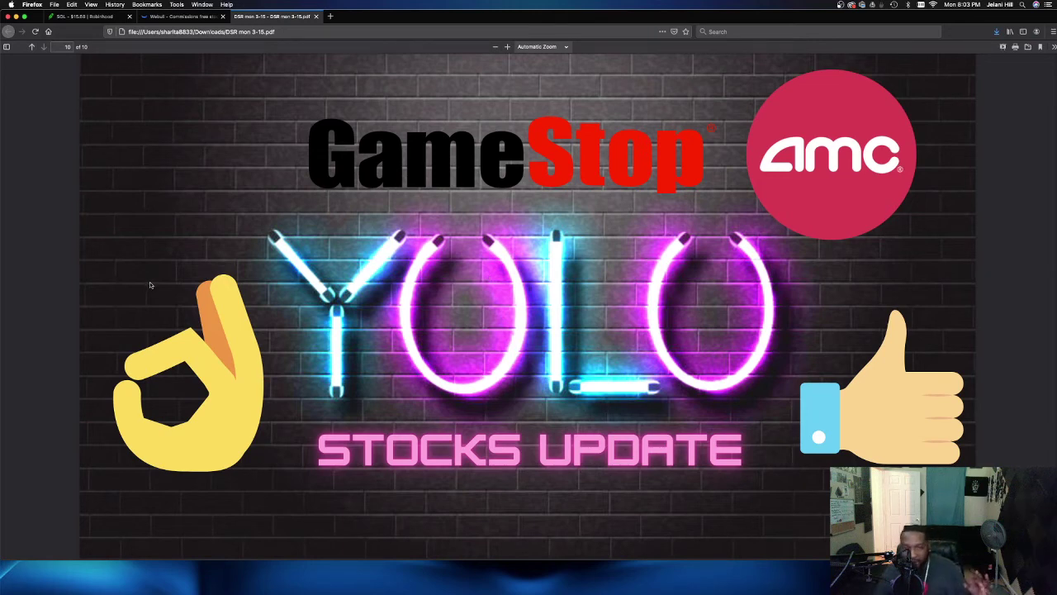
{"action": "mouse_move", "coordinate": [462, 591]}
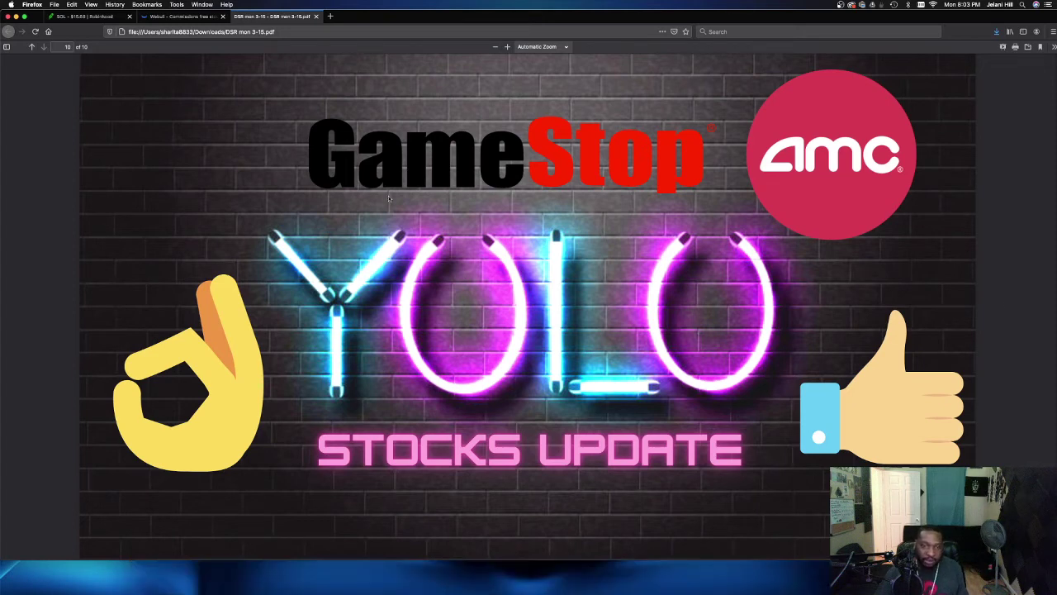
{"action": "left_click", "coordinate": [172, 17]}
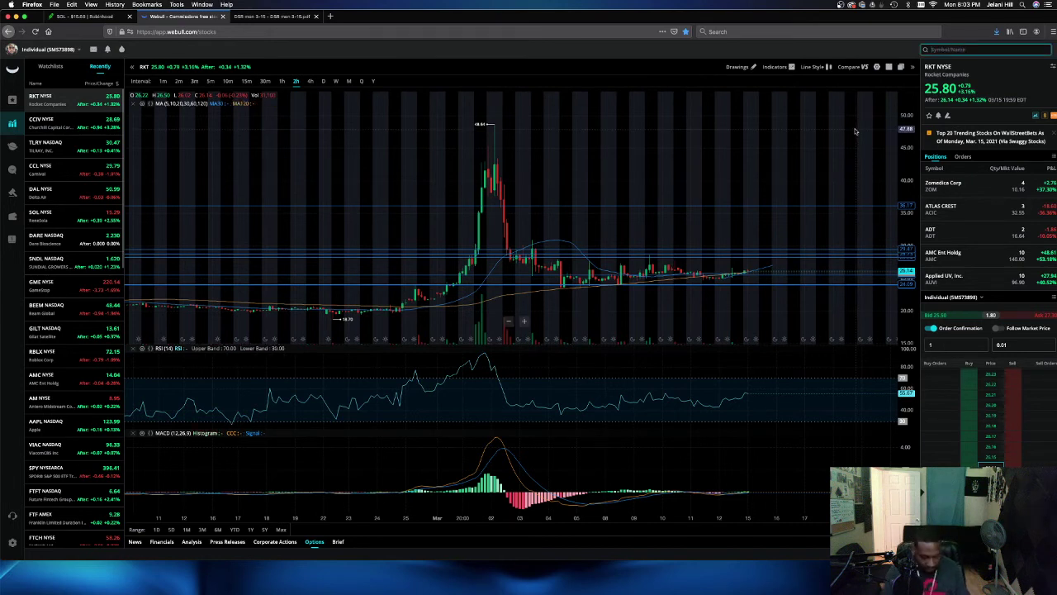
Step: Load GME on the 5D range of 5-minute candles and shift the view back to earlier sessions
{"action": "type", "text": "gme"}
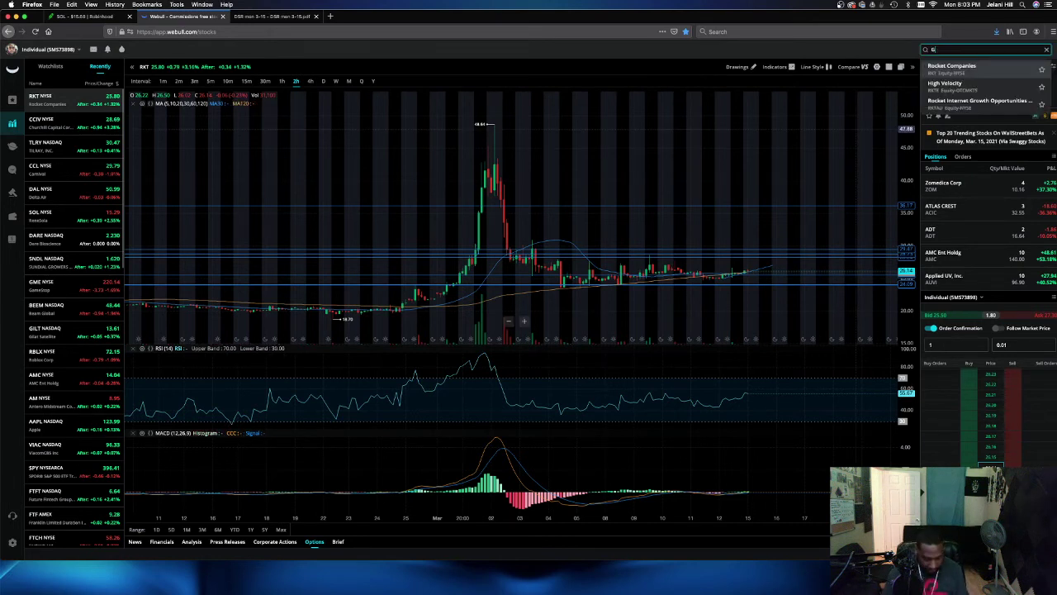
{"action": "key", "text": "Return"}
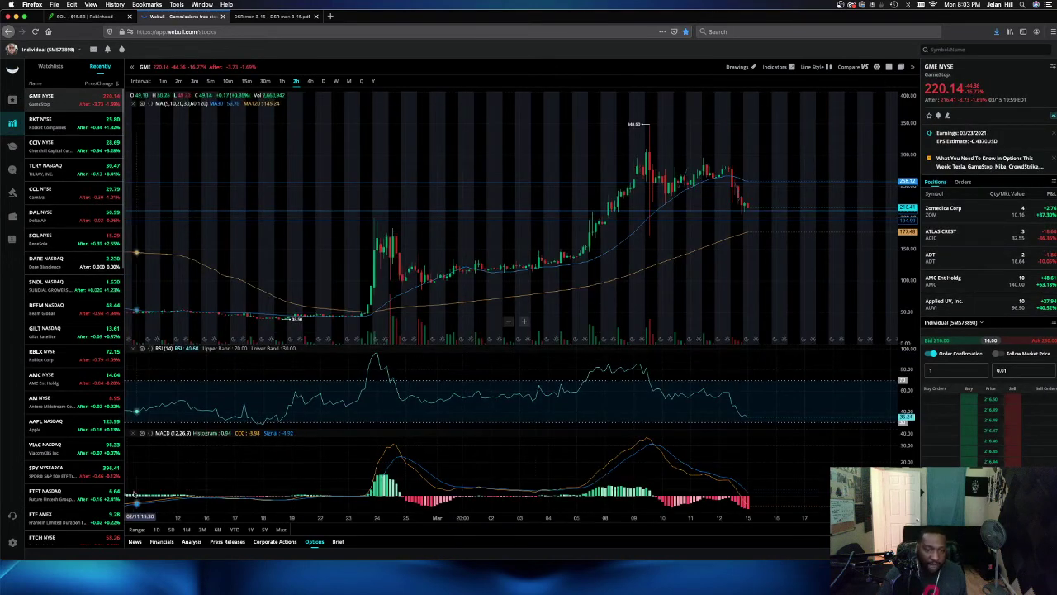
{"action": "left_click", "coordinate": [171, 529]}
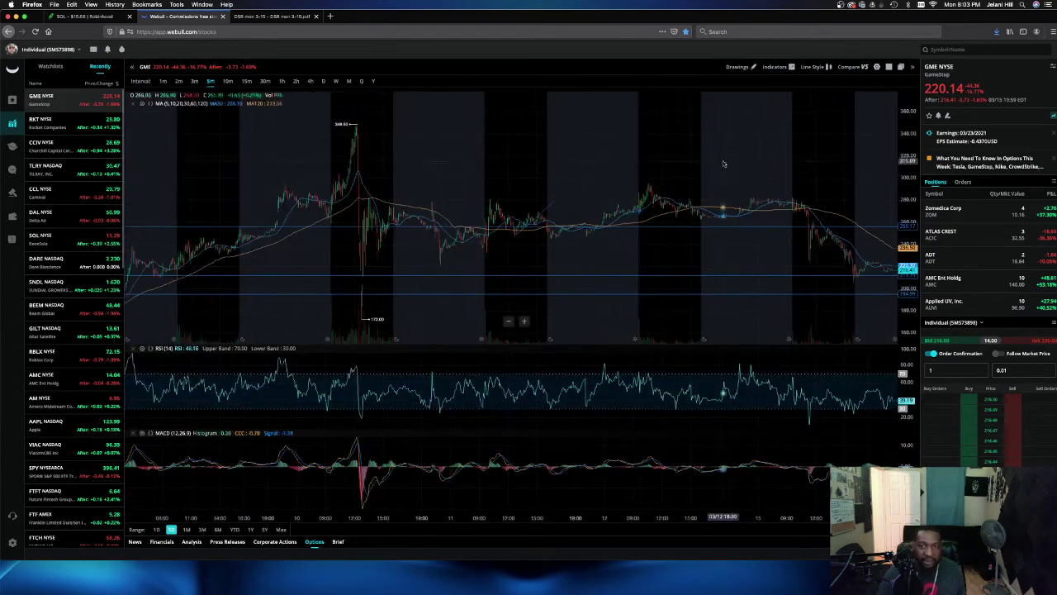
{"action": "scroll", "coordinate": [699, 158], "scroll_direction": "up", "scroll_amount": 5}
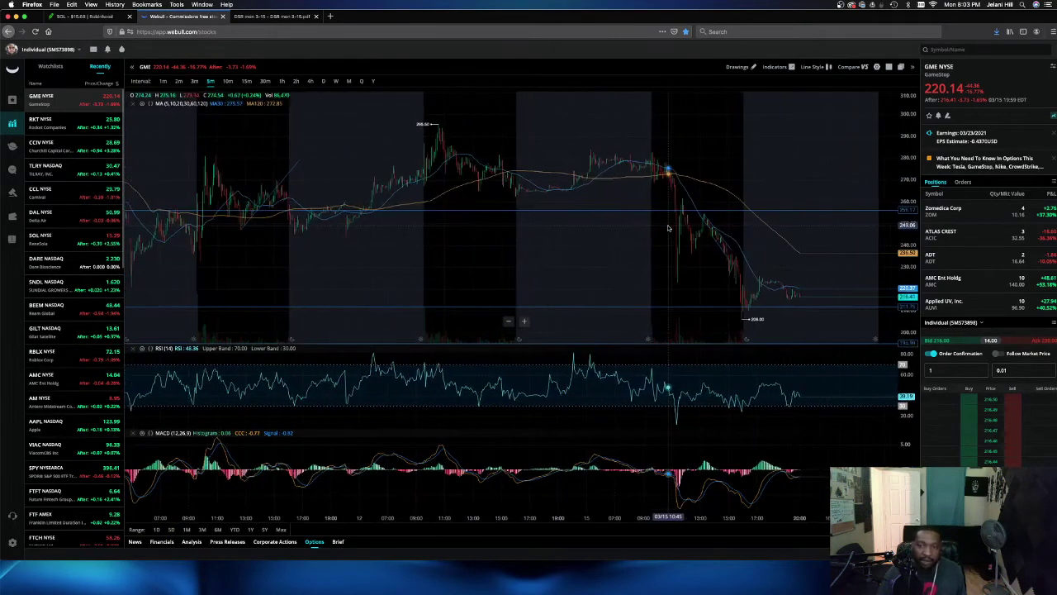
{"action": "scroll", "coordinate": [669, 228], "scroll_direction": "up", "scroll_amount": 1}
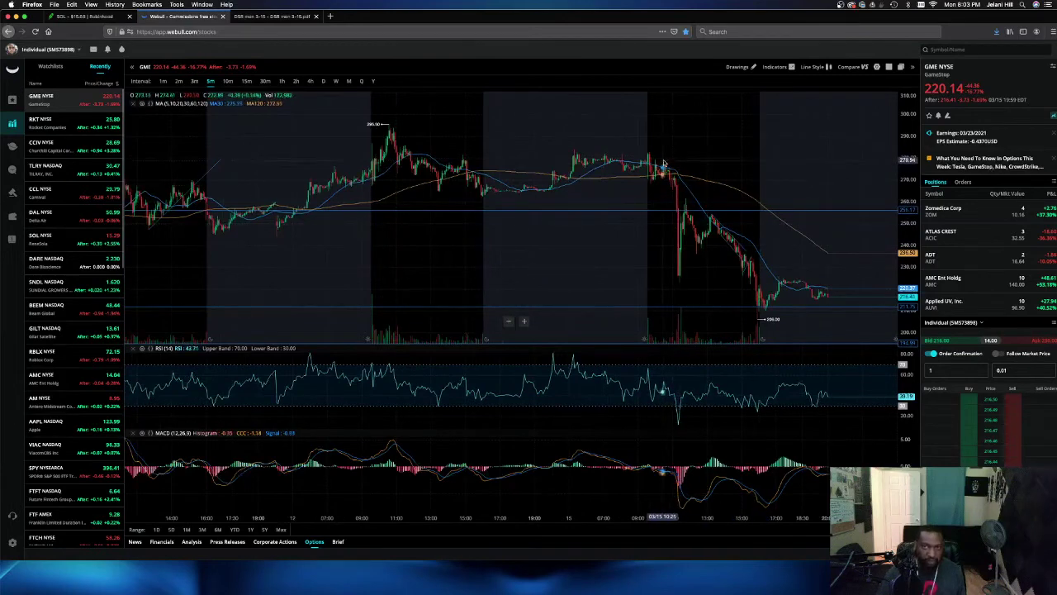
{"action": "scroll", "coordinate": [665, 165], "scroll_direction": "down", "scroll_amount": 3}
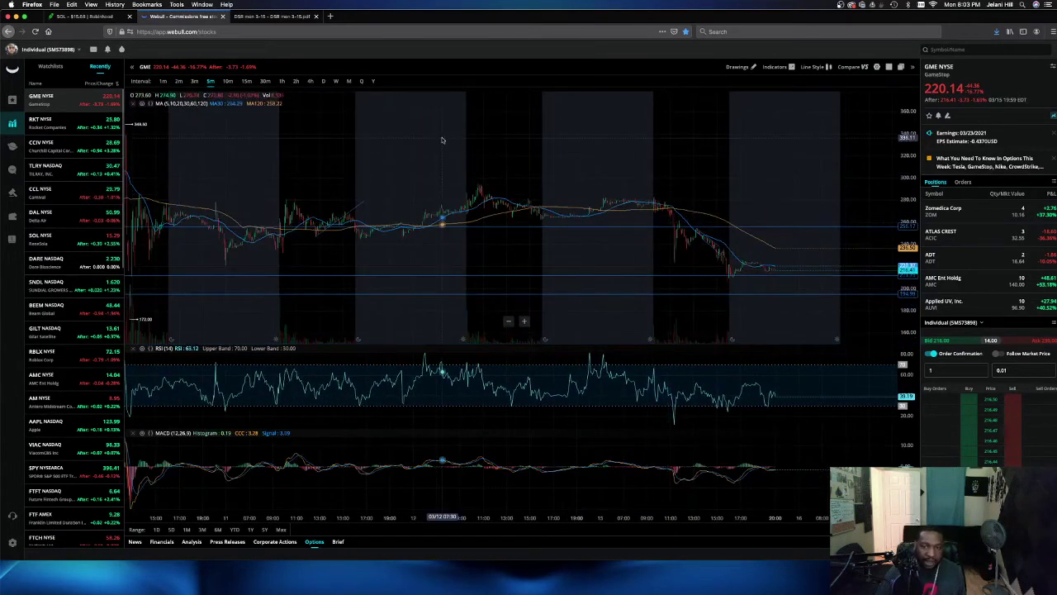
{"action": "left_click_drag", "start_coordinate": [441, 140], "coordinate": [516, 149]}
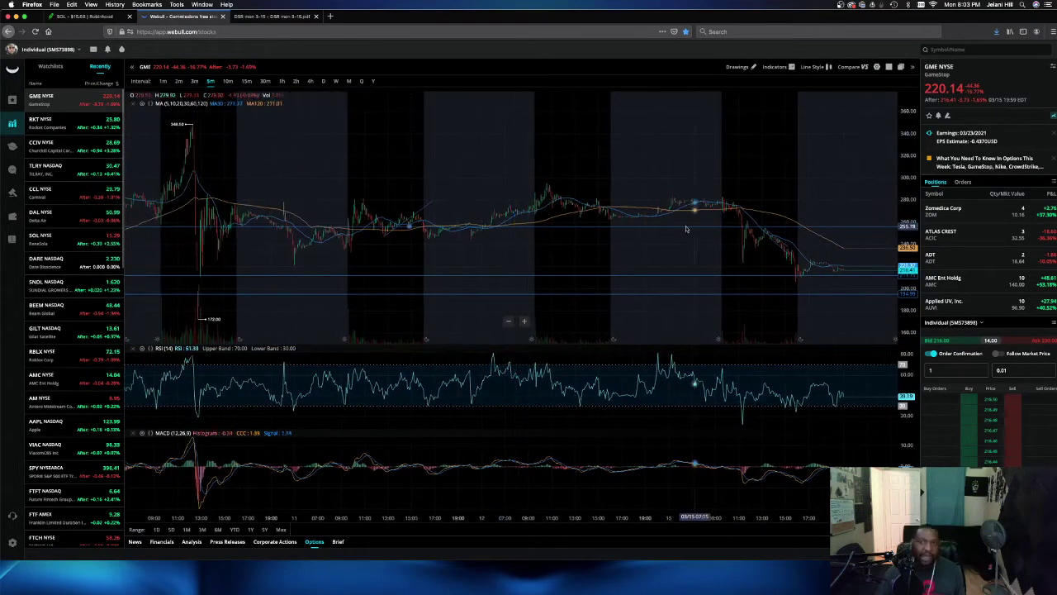
{"action": "left_click_drag", "start_coordinate": [368, 142], "coordinate": [406, 148]}
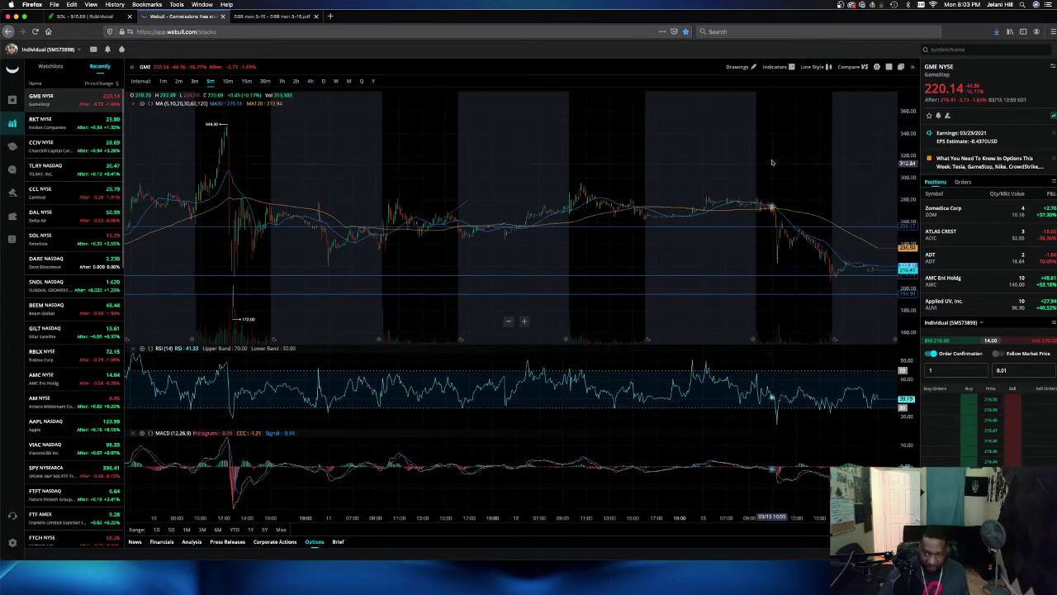
Step: Zoom the GME 5D chart in and out to study its drop from the 348.50 spike
{"action": "scroll", "coordinate": [744, 215], "scroll_direction": "up", "scroll_amount": 5}
{"action": "scroll", "coordinate": [686, 254], "scroll_direction": "up", "scroll_amount": 3}
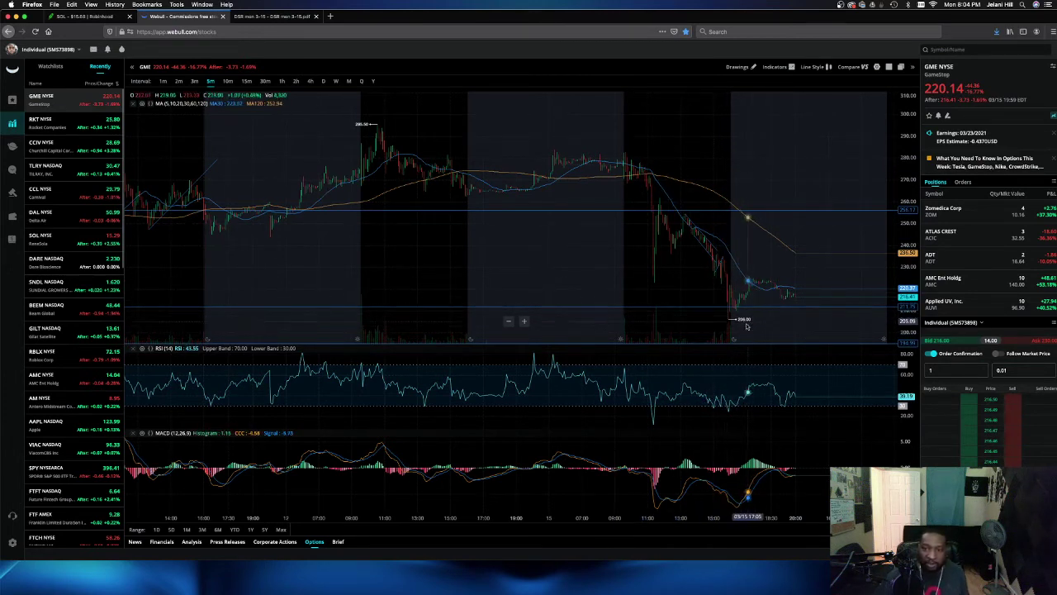
{"action": "scroll", "coordinate": [731, 316], "scroll_direction": "up", "scroll_amount": 2}
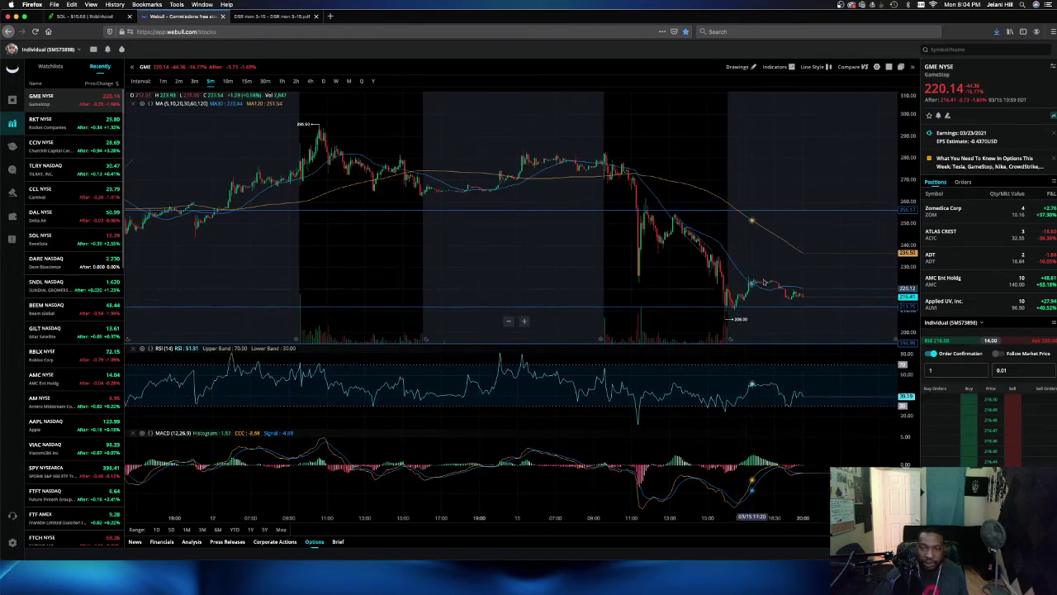
{"action": "scroll", "coordinate": [808, 275], "scroll_direction": "up", "scroll_amount": 2}
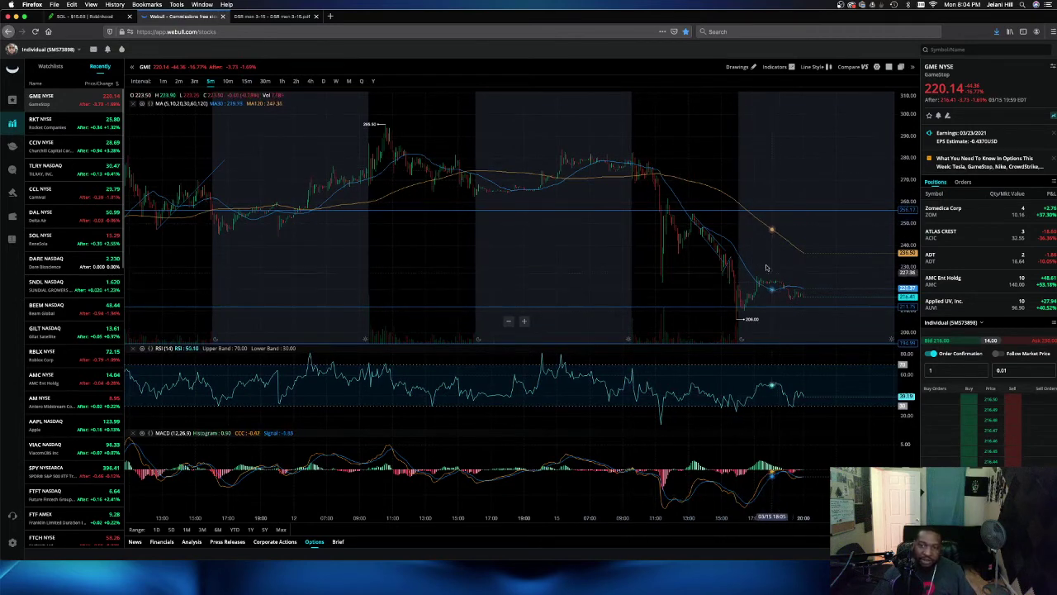
{"action": "scroll", "coordinate": [761, 262], "scroll_direction": "down", "scroll_amount": 5}
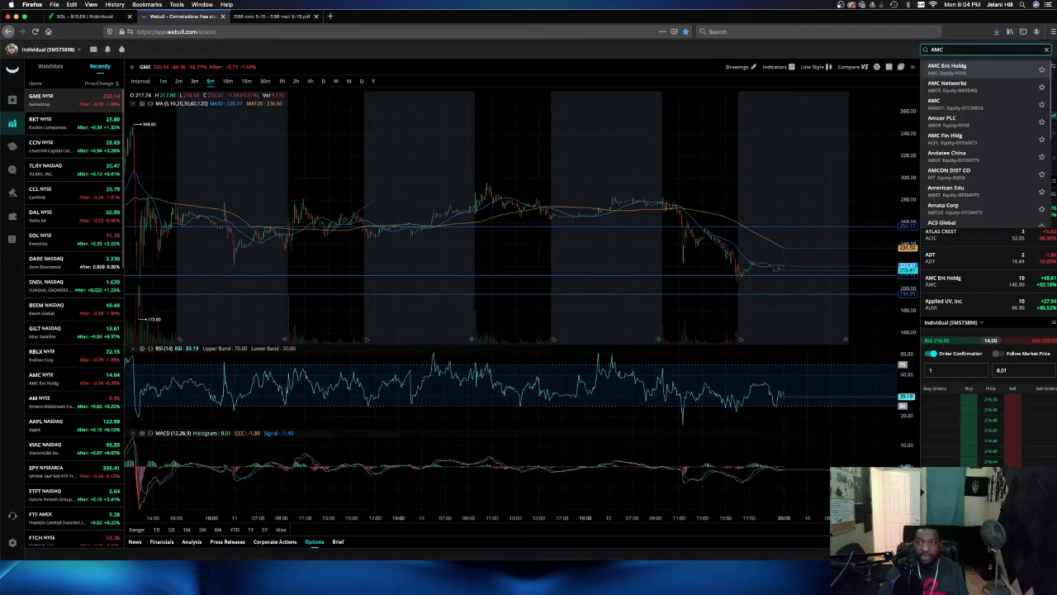
Step: Load AMC Ent Hldg's 5-minute chart and zoom out and back in on its climb to 14.48
{"action": "key", "text": "Escape"}
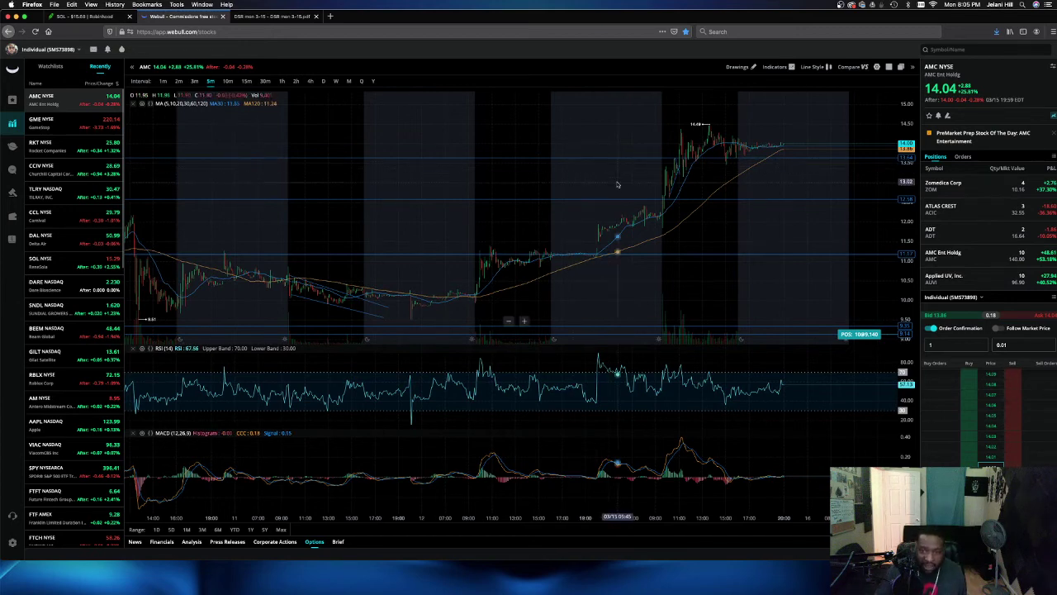
{"action": "scroll", "coordinate": [618, 181], "scroll_direction": "down", "scroll_amount": 5}
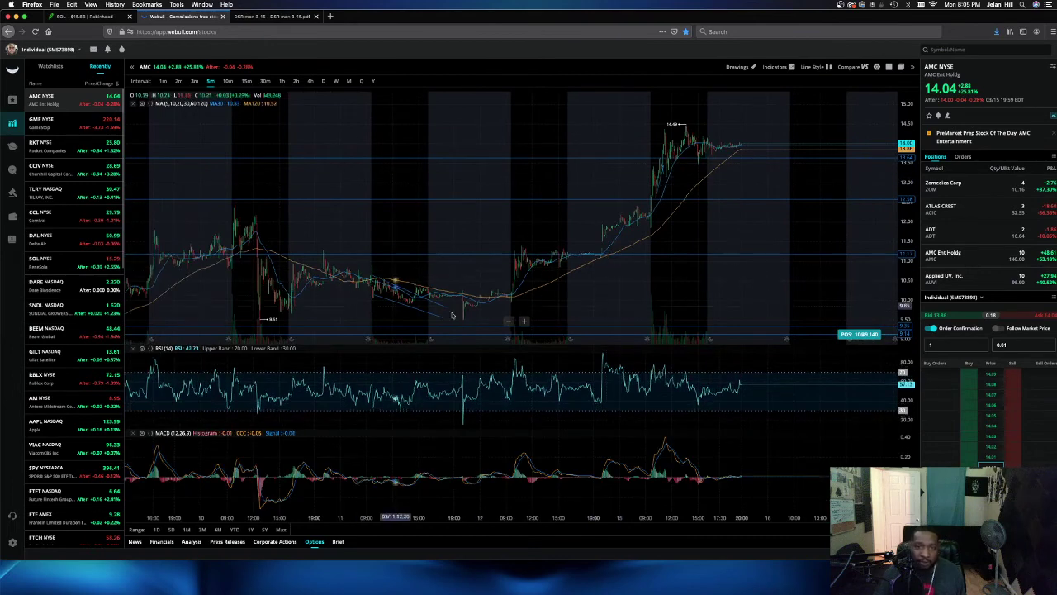
{"action": "scroll", "coordinate": [686, 140], "scroll_direction": "up", "scroll_amount": 3}
{"action": "scroll", "coordinate": [685, 140], "scroll_direction": "up", "scroll_amount": 2}
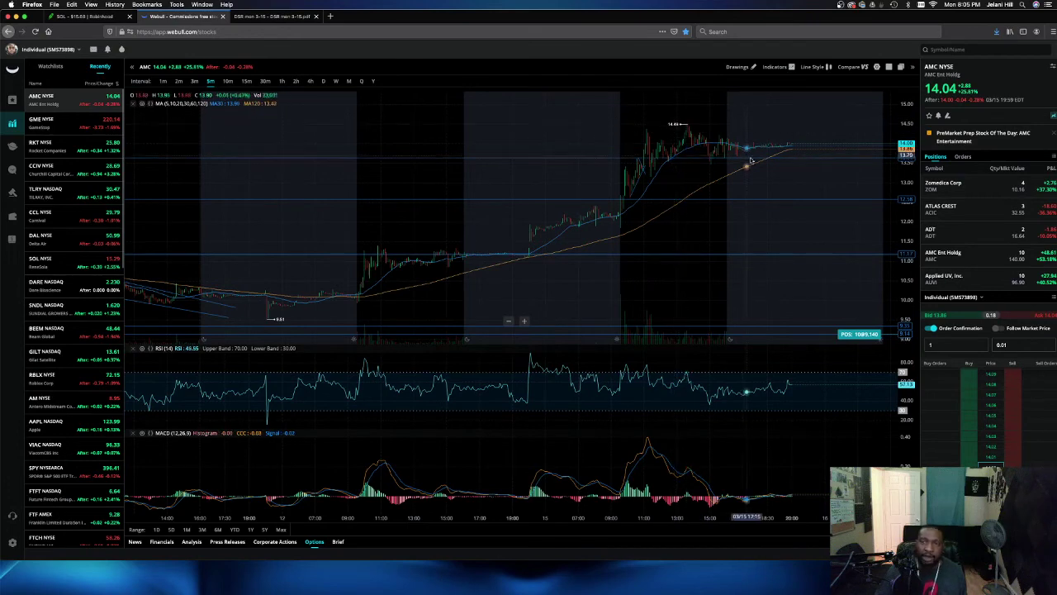
{"action": "scroll", "coordinate": [599, 260], "scroll_direction": "down", "scroll_amount": 1}
{"action": "scroll", "coordinate": [599, 259], "scroll_direction": "down", "scroll_amount": 2}
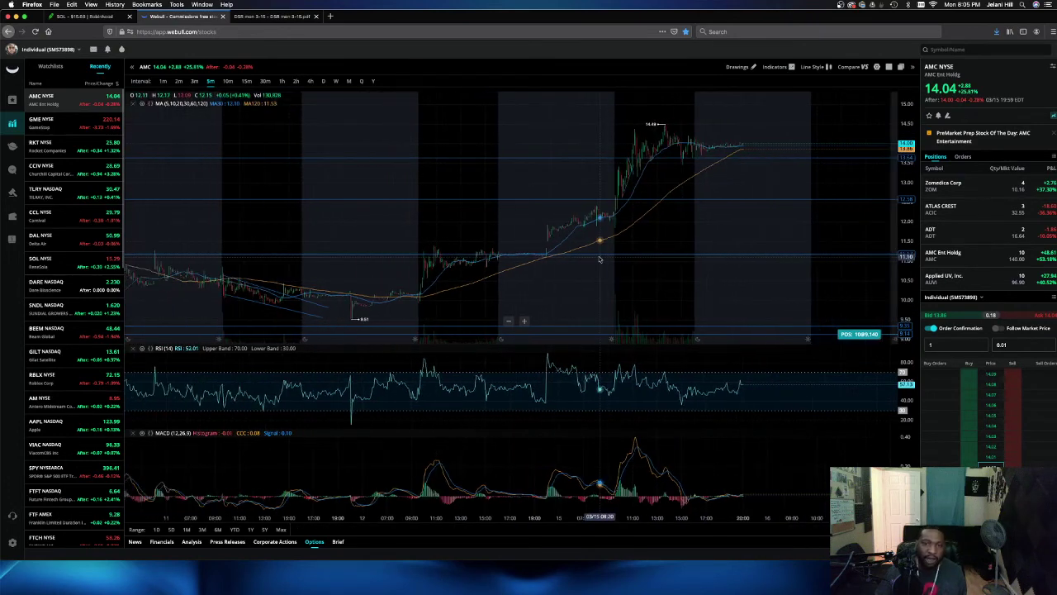
Step: Widen AMC to 1M, then the 3M range of 2-hour candles, zoomed out to November
{"action": "left_click", "coordinate": [187, 529]}
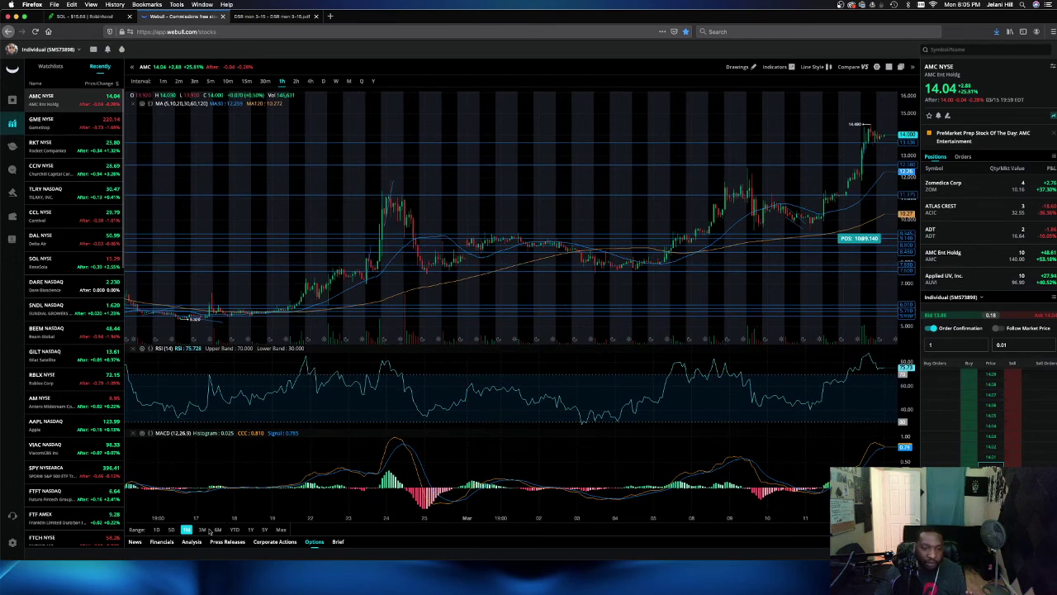
{"action": "left_click", "coordinate": [203, 529]}
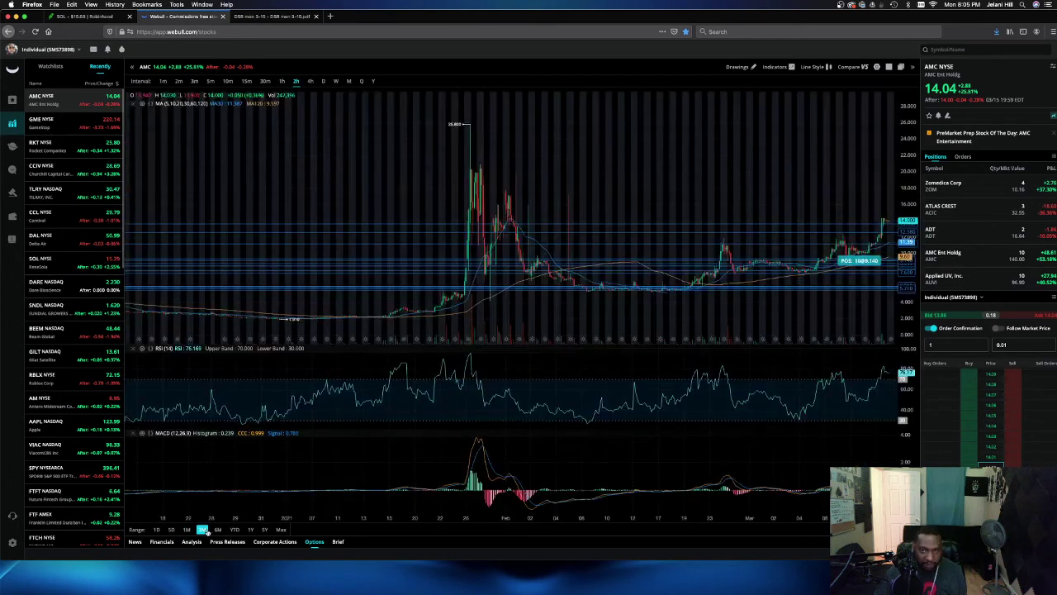
{"action": "scroll", "coordinate": [629, 193], "scroll_direction": "left", "scroll_amount": 2}
{"action": "scroll", "coordinate": [664, 155], "scroll_direction": "right", "scroll_amount": 2}
{"action": "scroll", "coordinate": [601, 162], "scroll_direction": "down", "scroll_amount": 3}
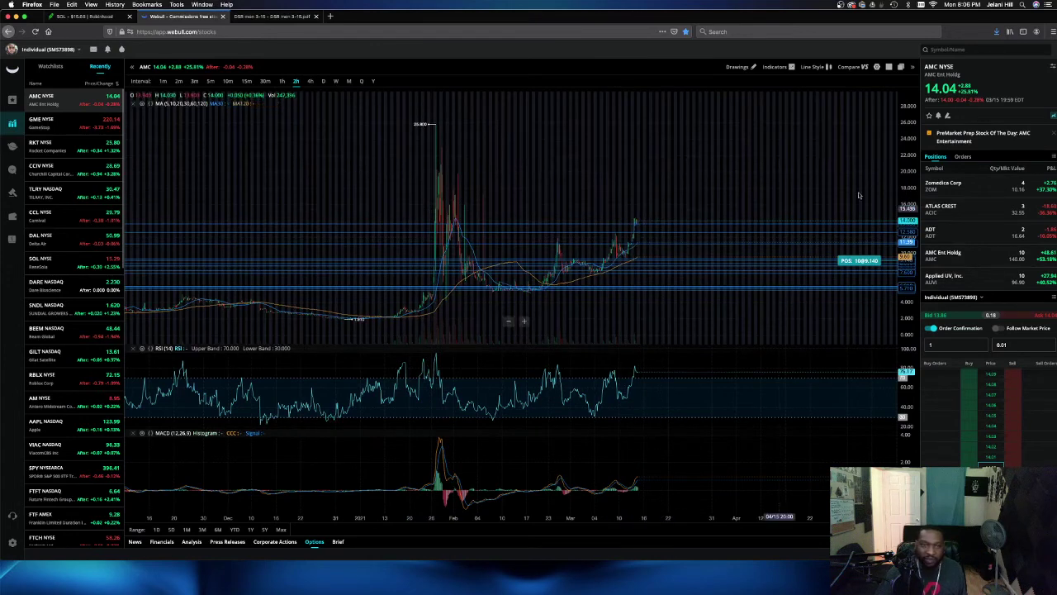
Step: Load GME's 3-month 2-hour chart showing January's huge spike
{"action": "type", "text": "gme"}
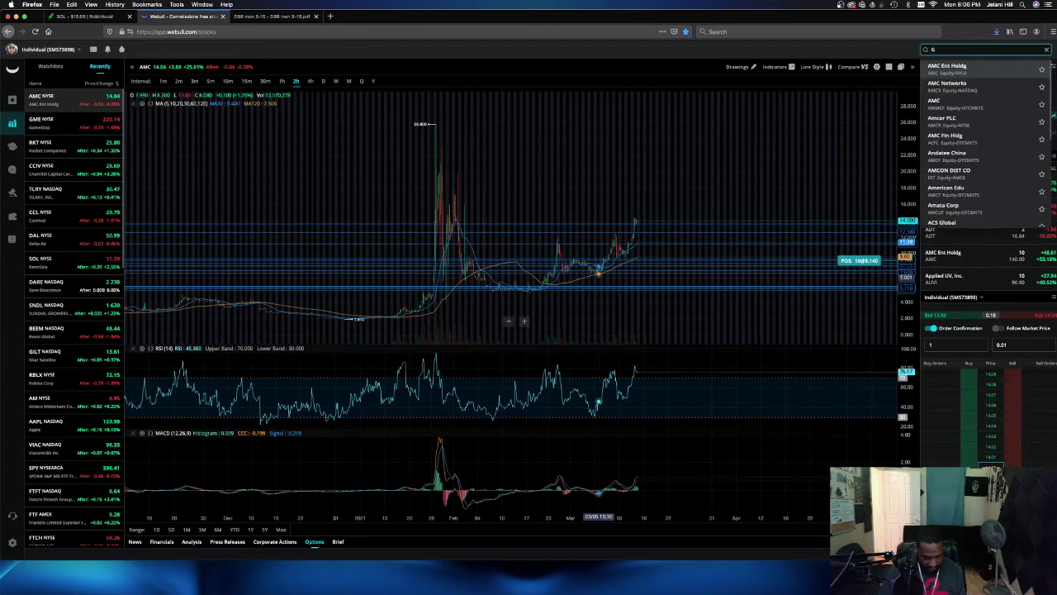
{"action": "key", "text": "Return"}
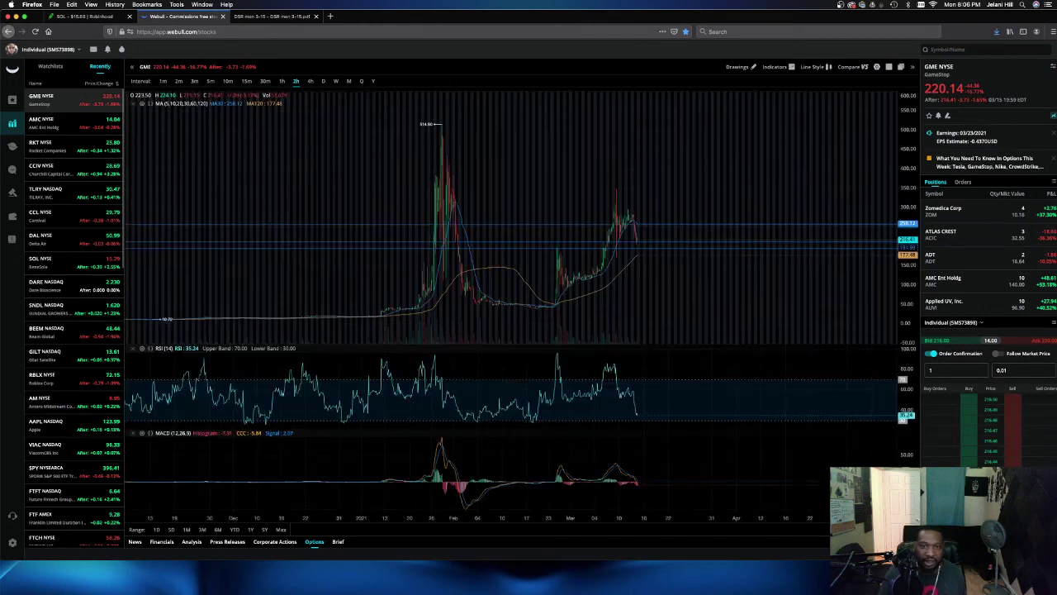